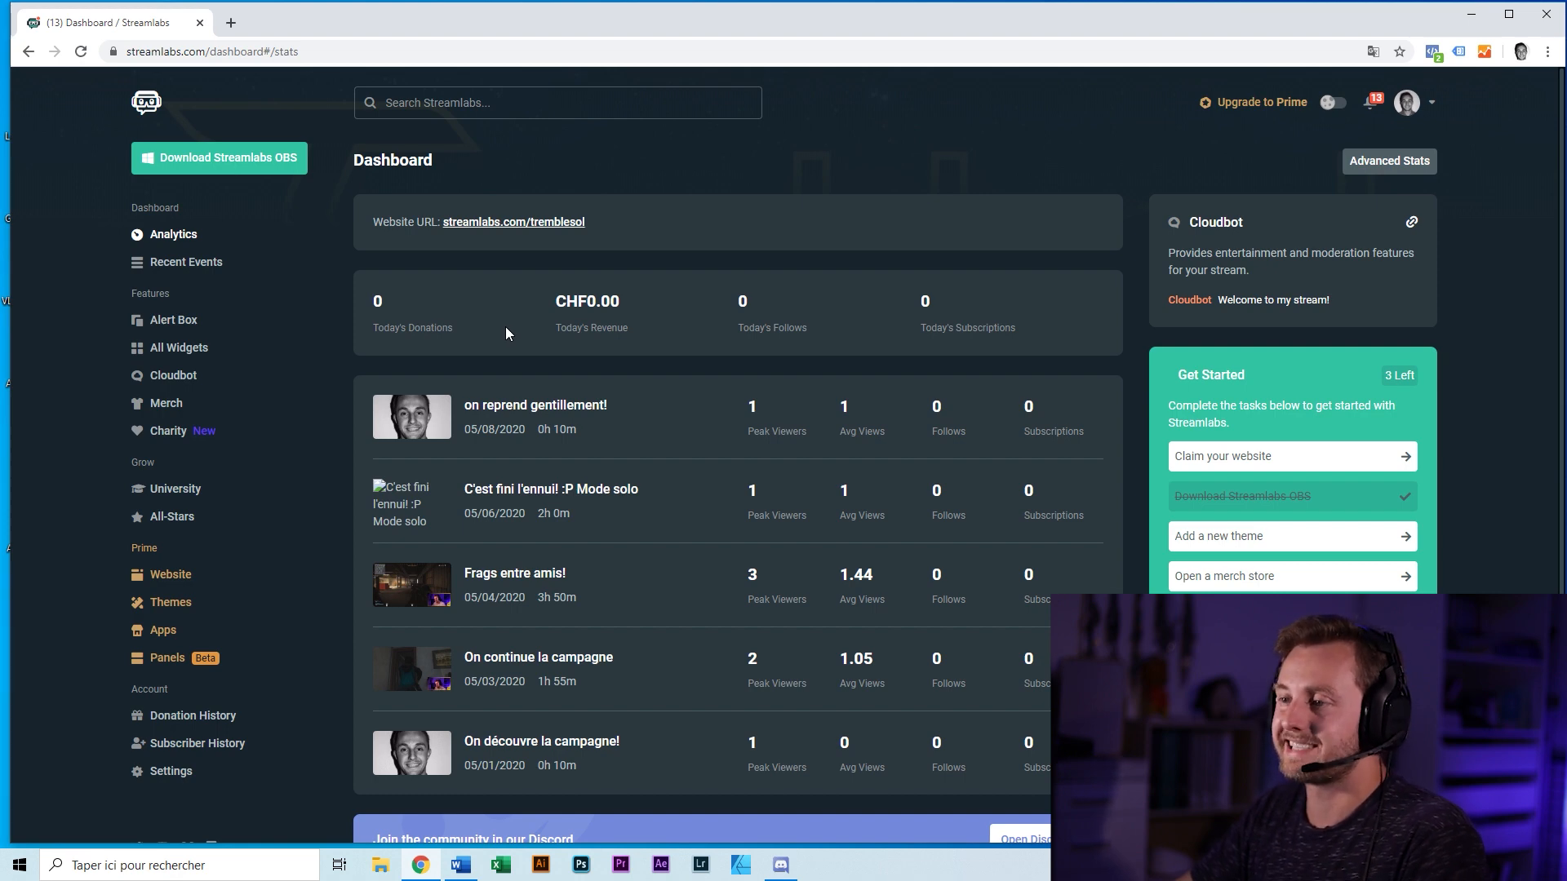
Open the Alert Box settings, expand the global event types and look through the list.
click(193, 326)
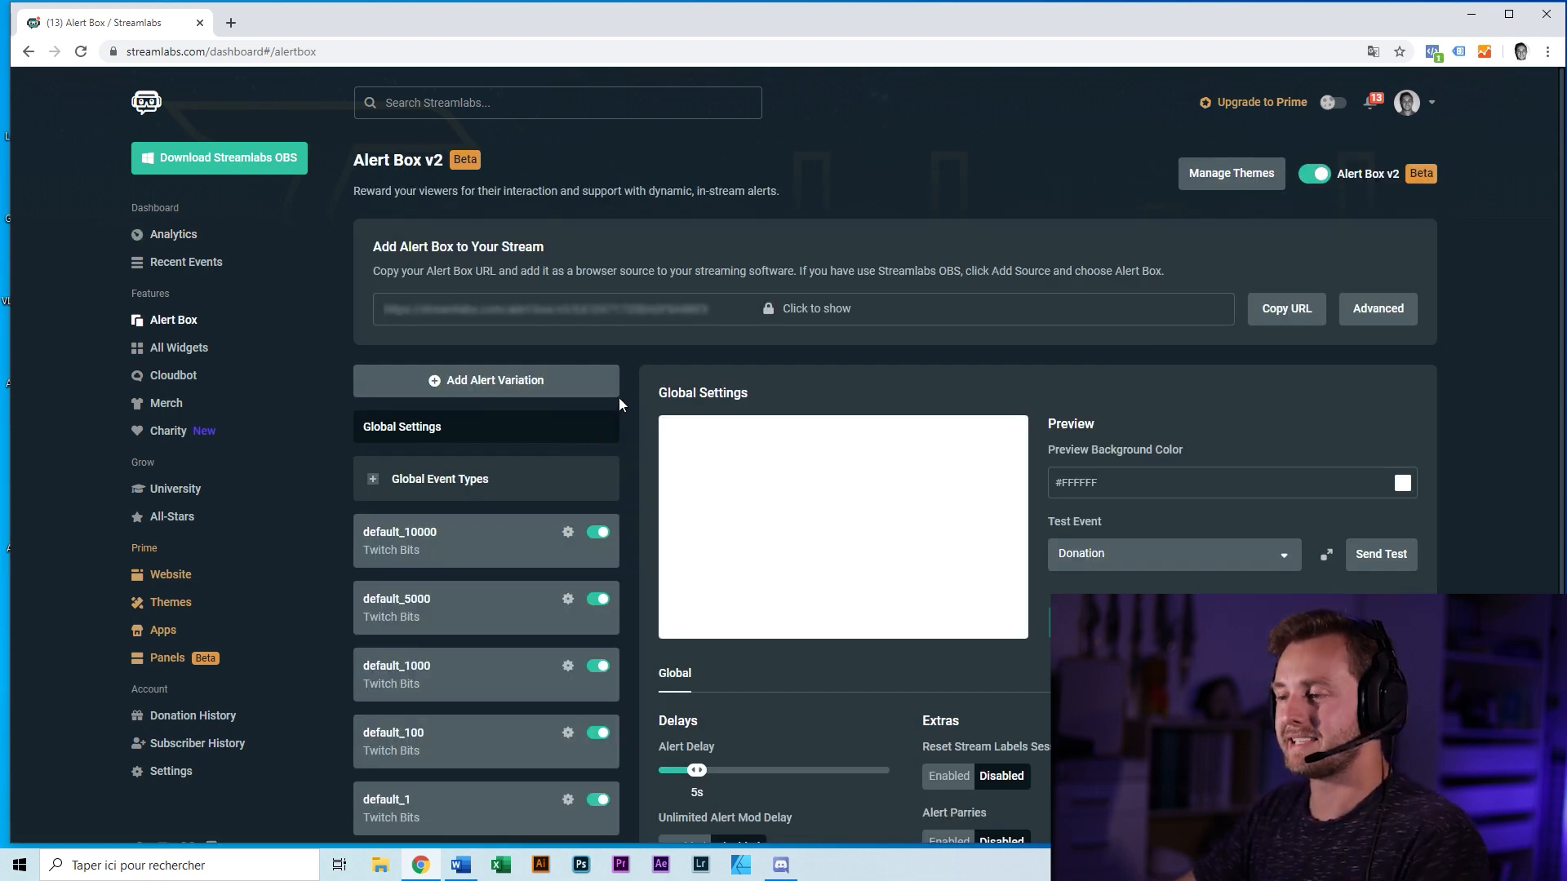
scroll(627, 391, down, 1)
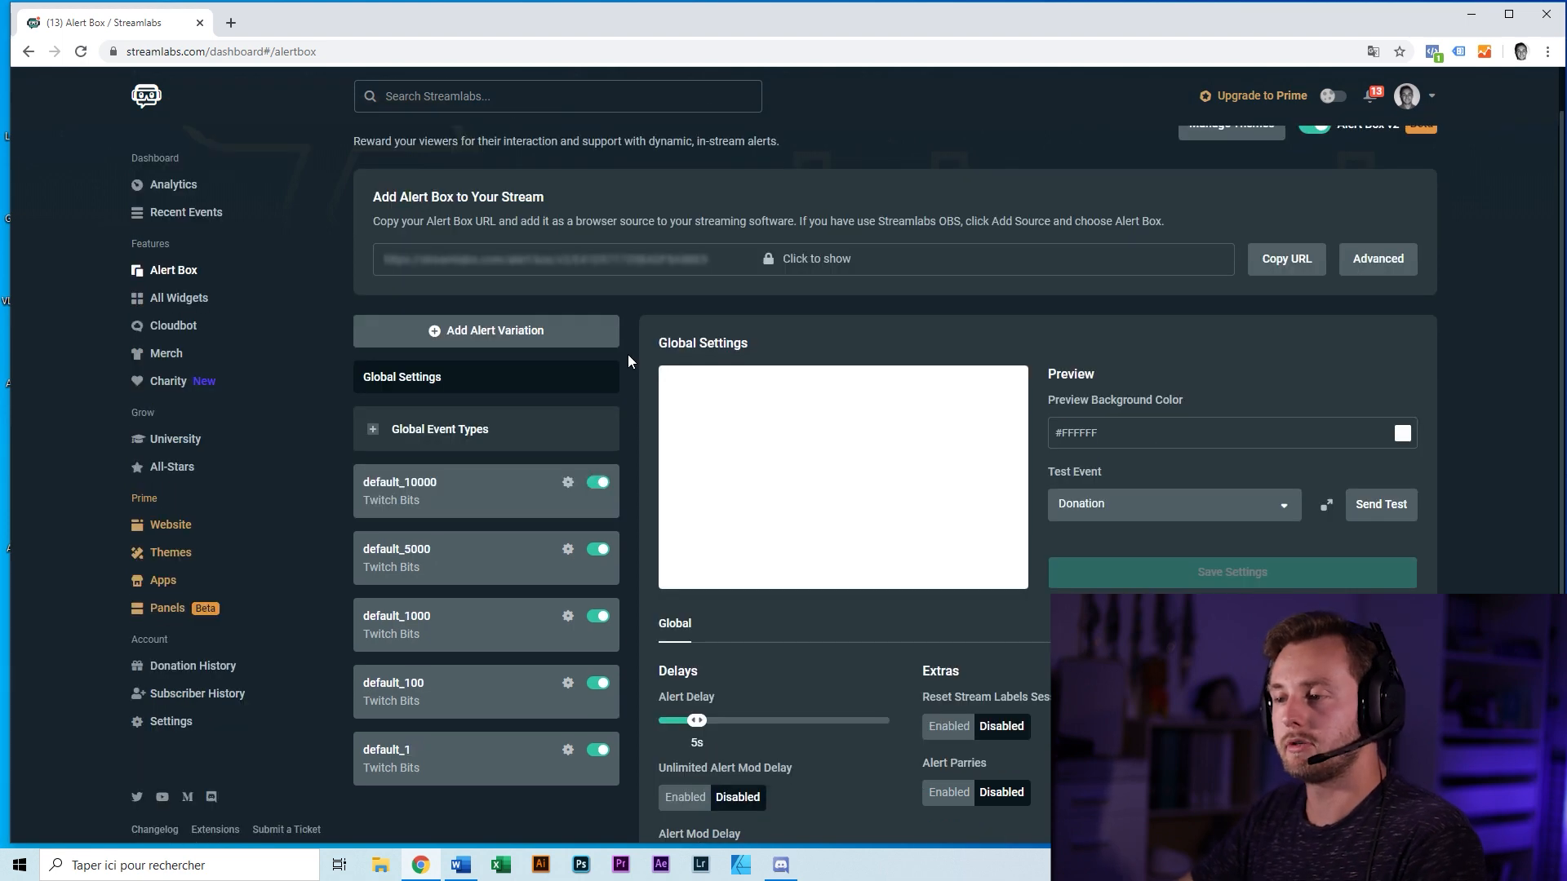
click(465, 433)
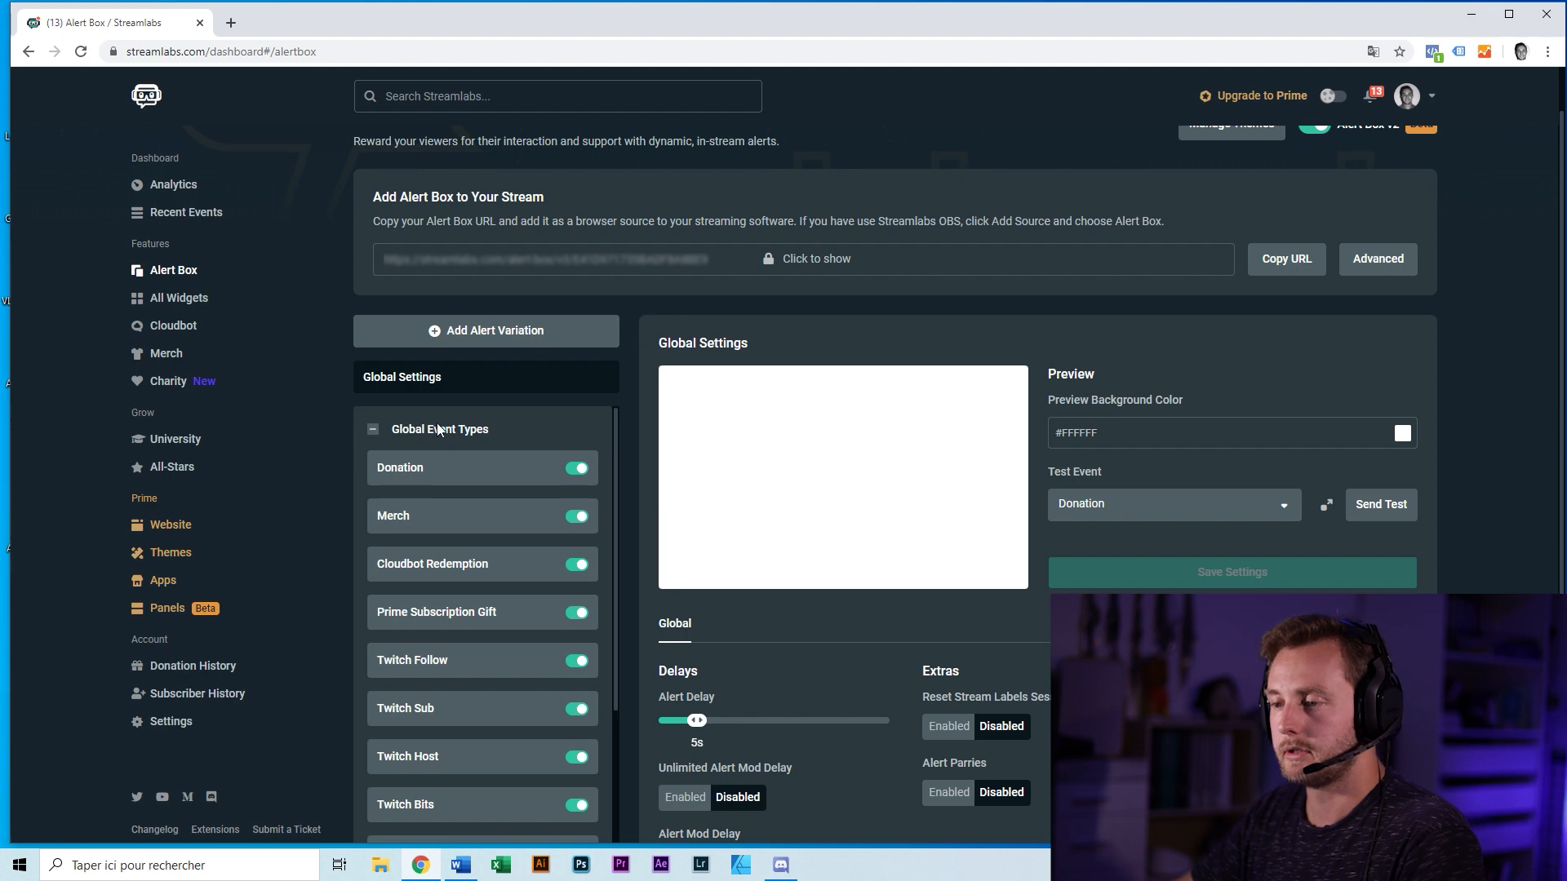
scroll(445, 430, down, 1)
scroll(435, 418, up, 1)
scroll(455, 466, down, 1)
scroll(465, 464, down, 1)
scroll(490, 506, down, 2)
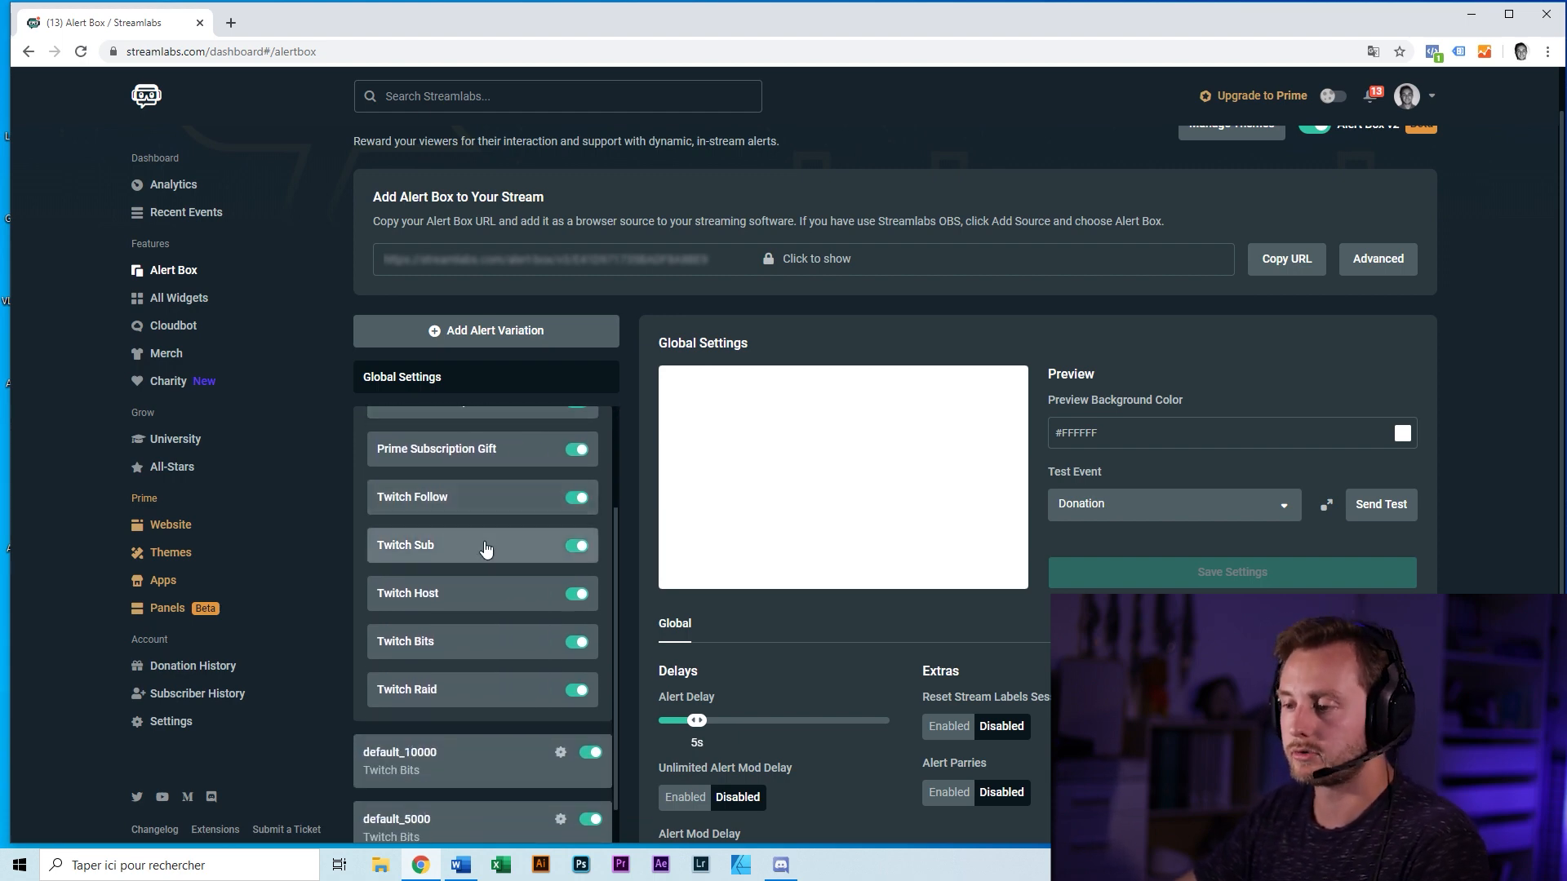
scroll(486, 587, down, 2)
scroll(486, 581, up, 5)
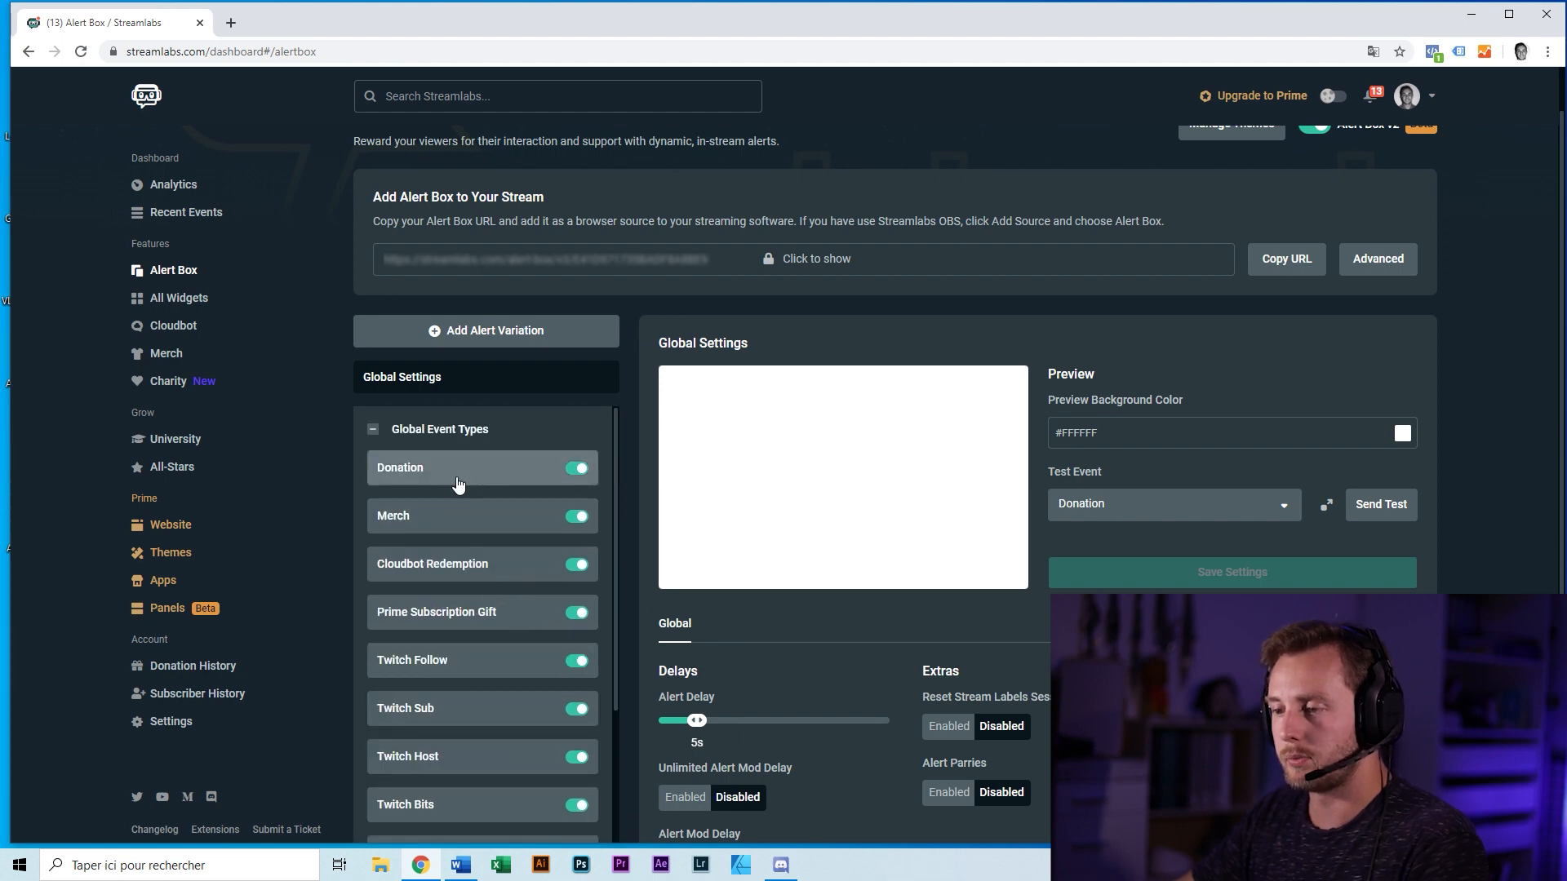
Look through the settings of the Donation, Merch, Cloudbot Redemption, Prime Subscription Gift, Twitch Follow and Twitch Sub alerts.
click(463, 482)
click(467, 519)
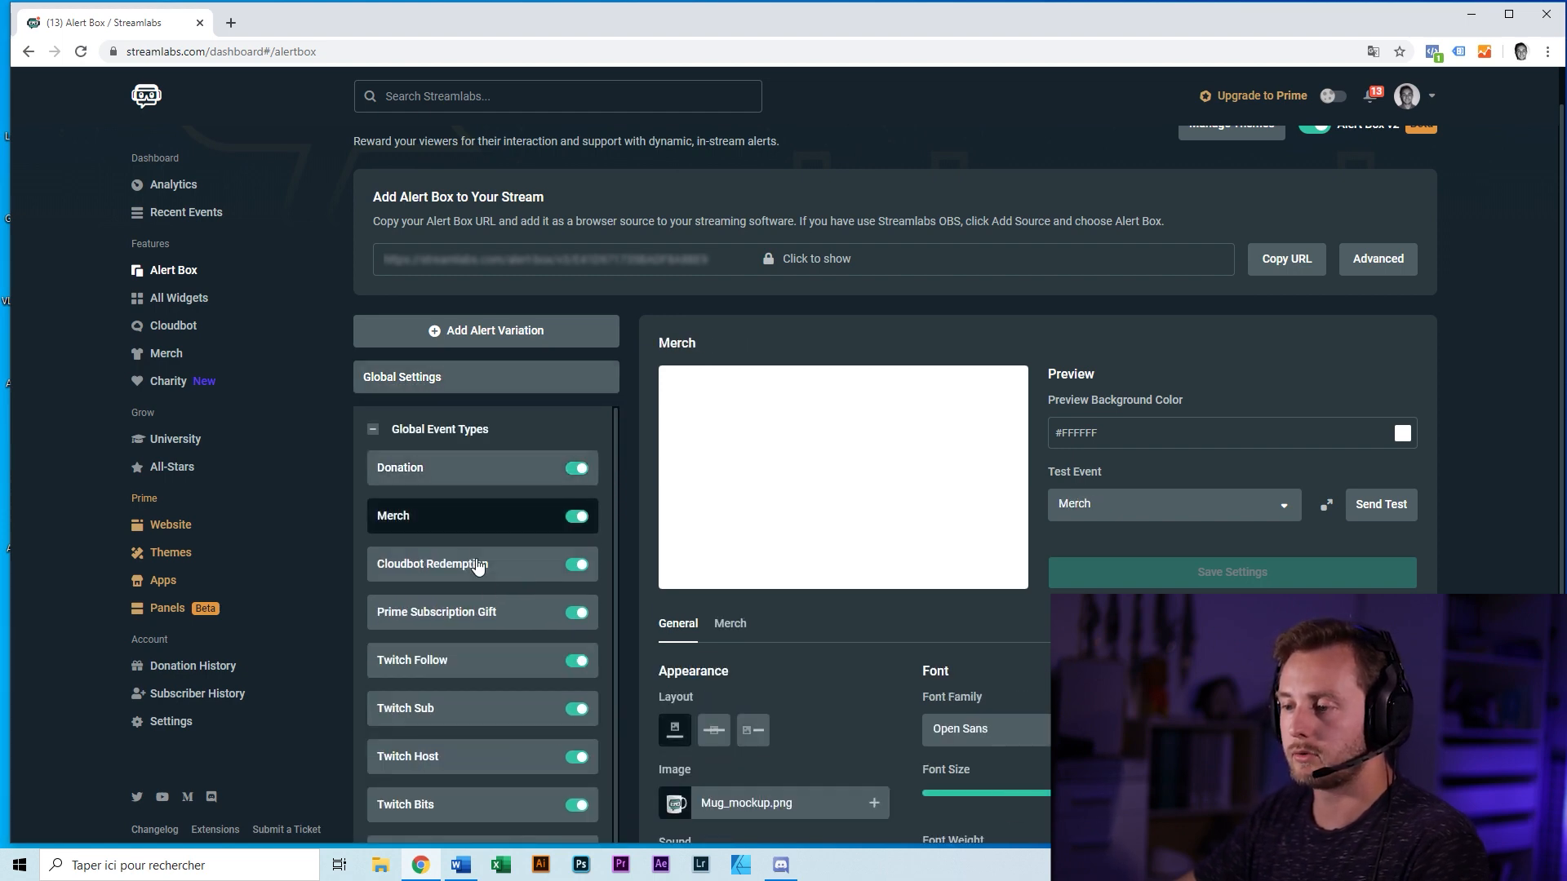
click(479, 572)
click(510, 614)
scroll(490, 588, down, 2)
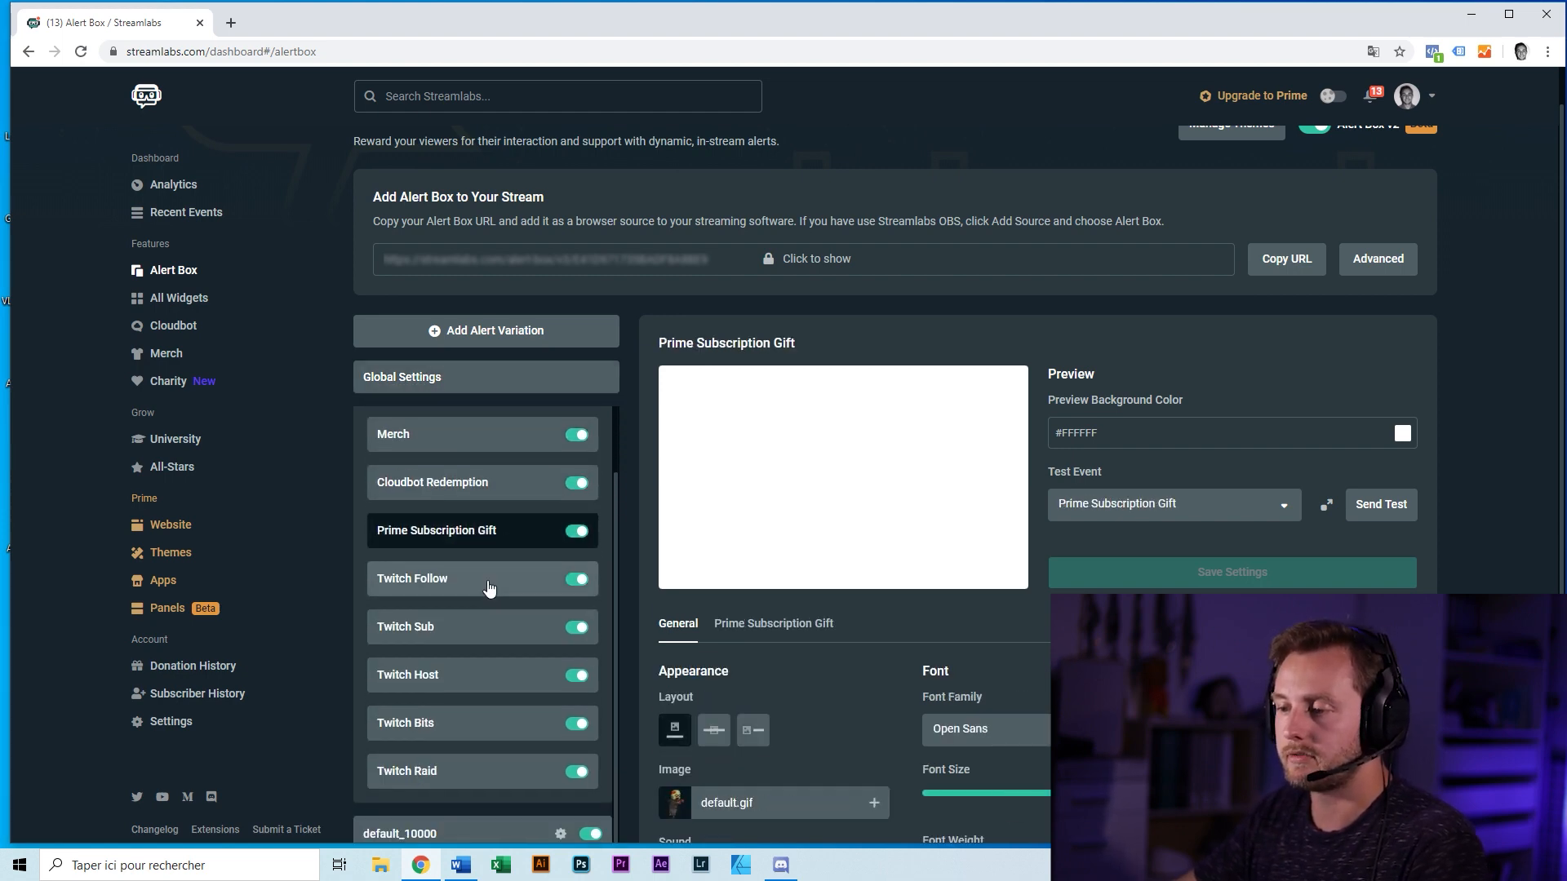
click(489, 584)
scroll(482, 593, down, 2)
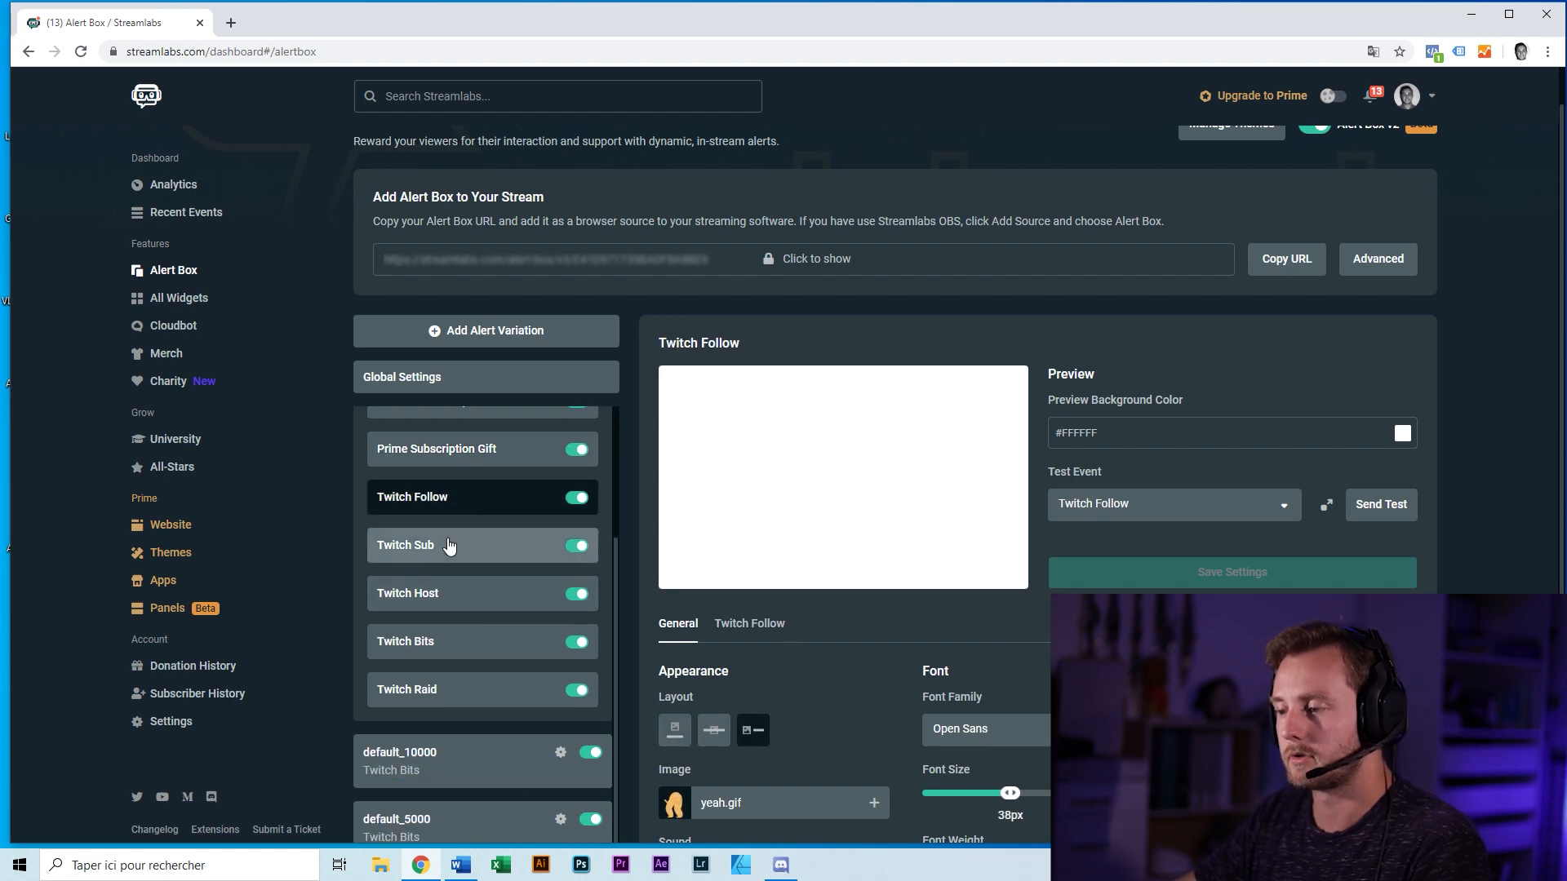
click(451, 543)
Examine the Twitch Follow alert's appearance, font and animation settings.
click(475, 501)
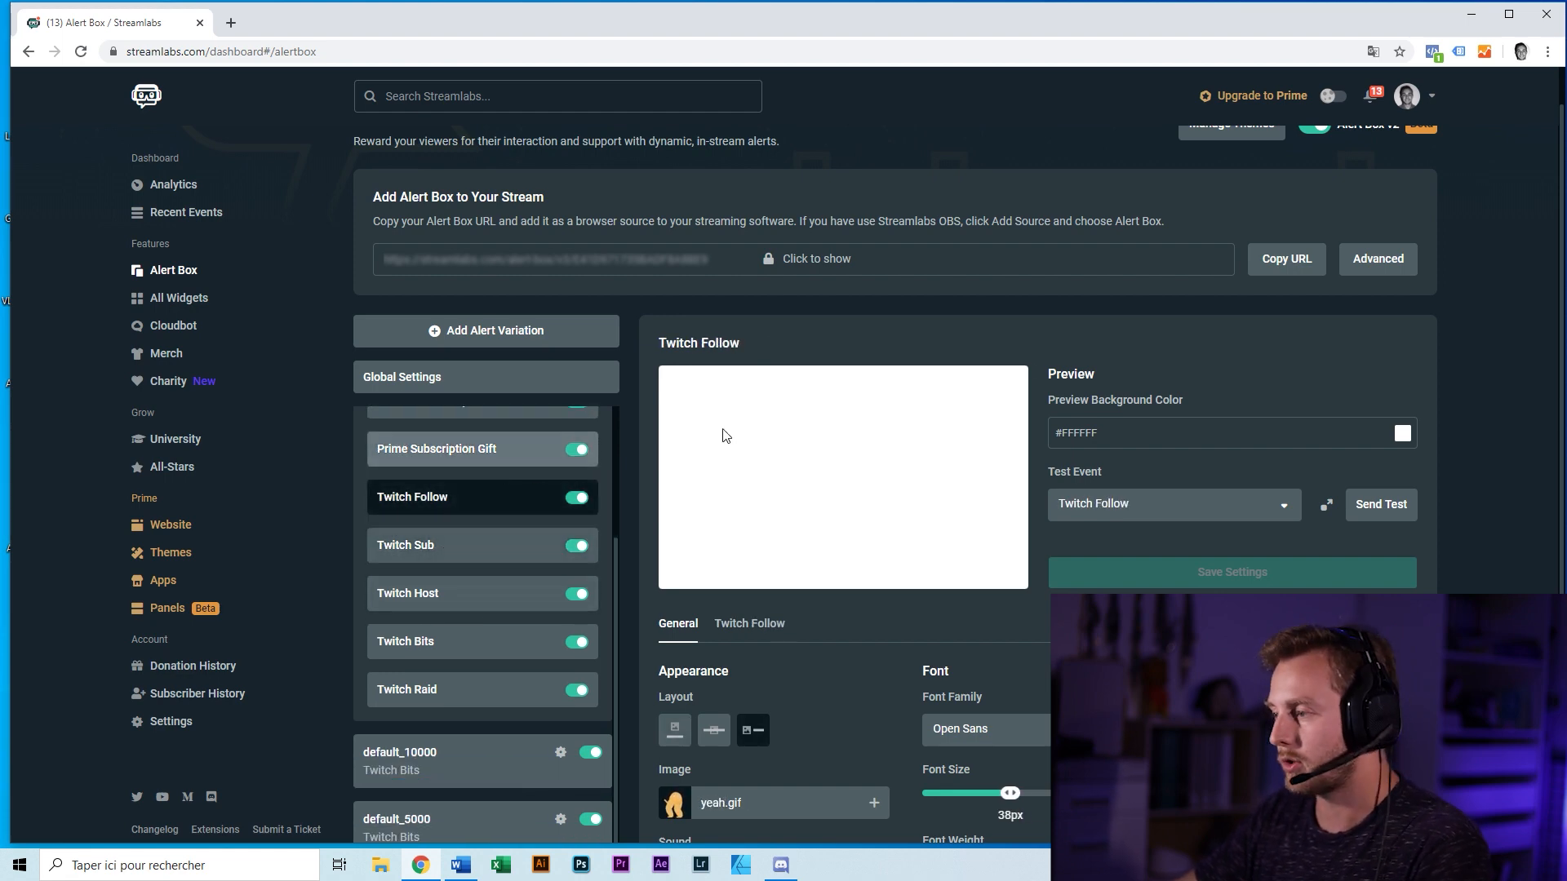
scroll(1216, 347, down, 1)
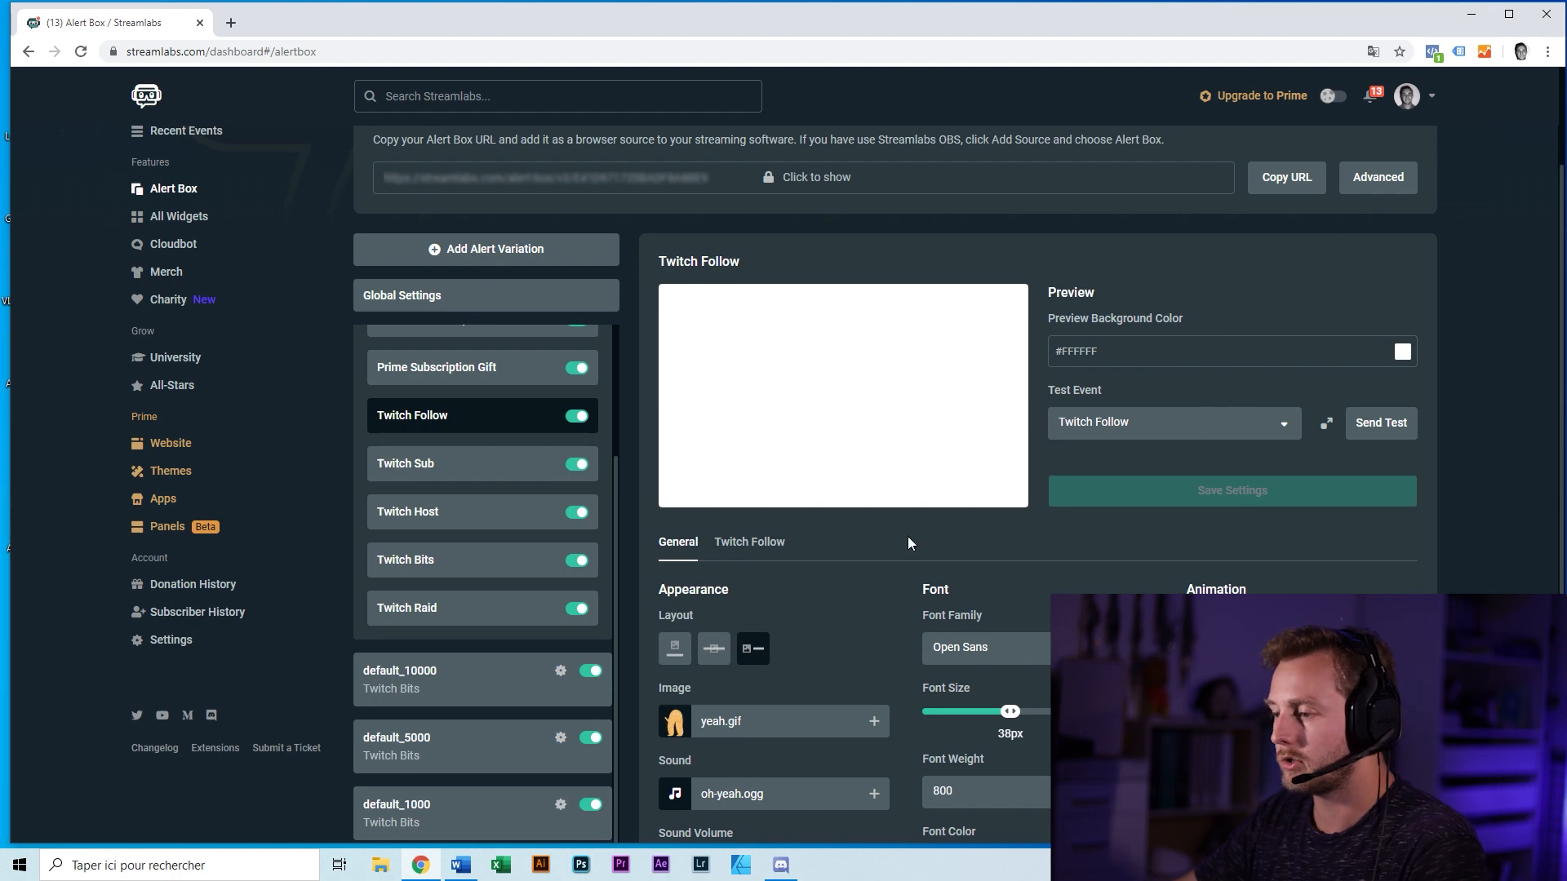
scroll(810, 620, down, 1)
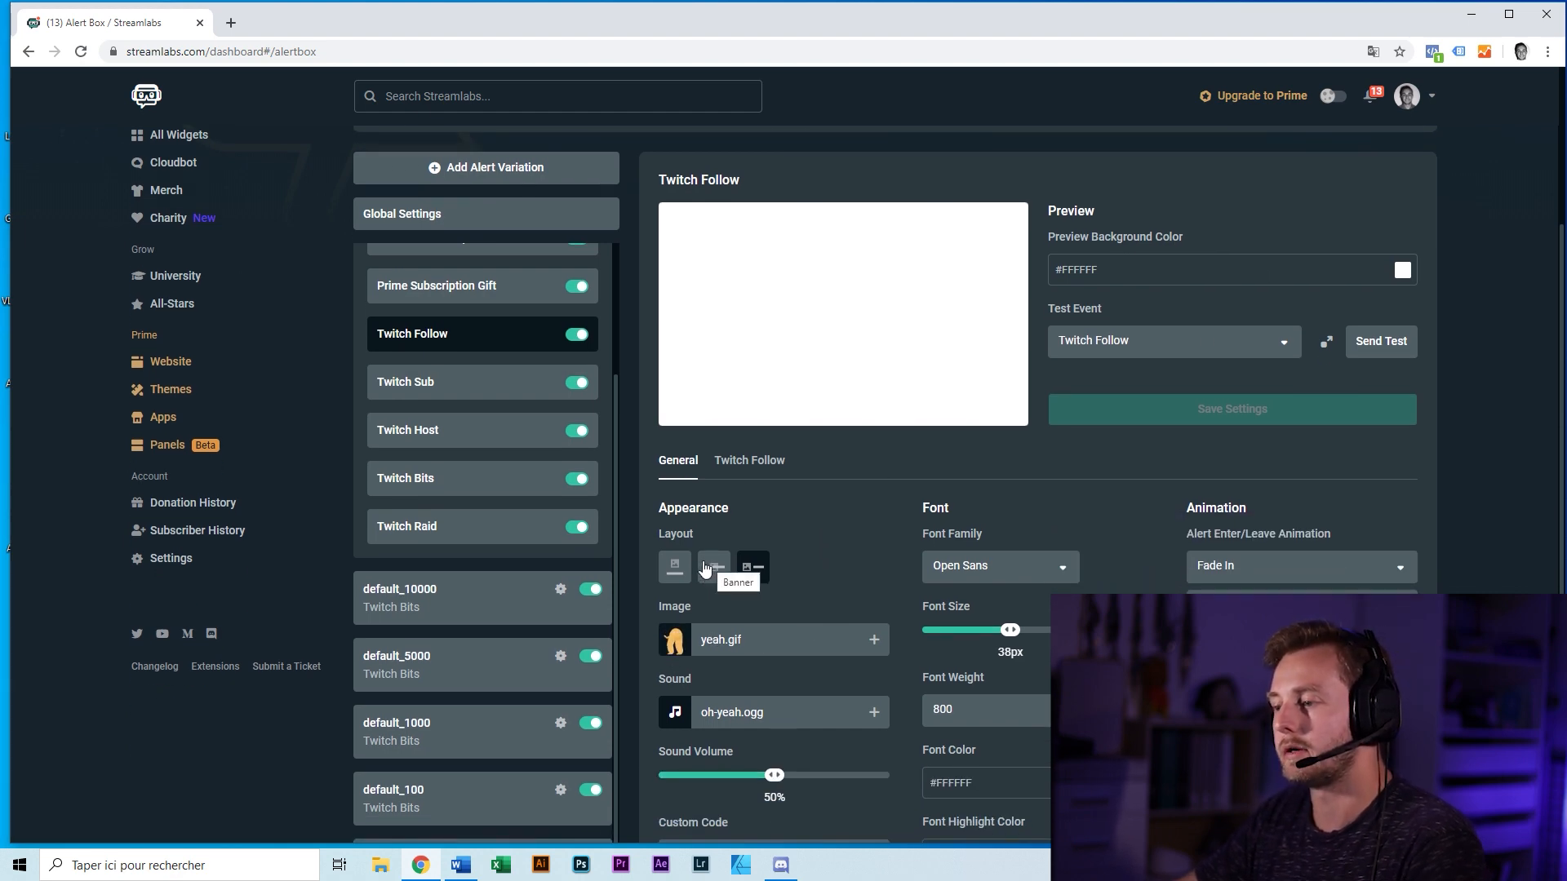
scroll(1114, 536, down, 1)
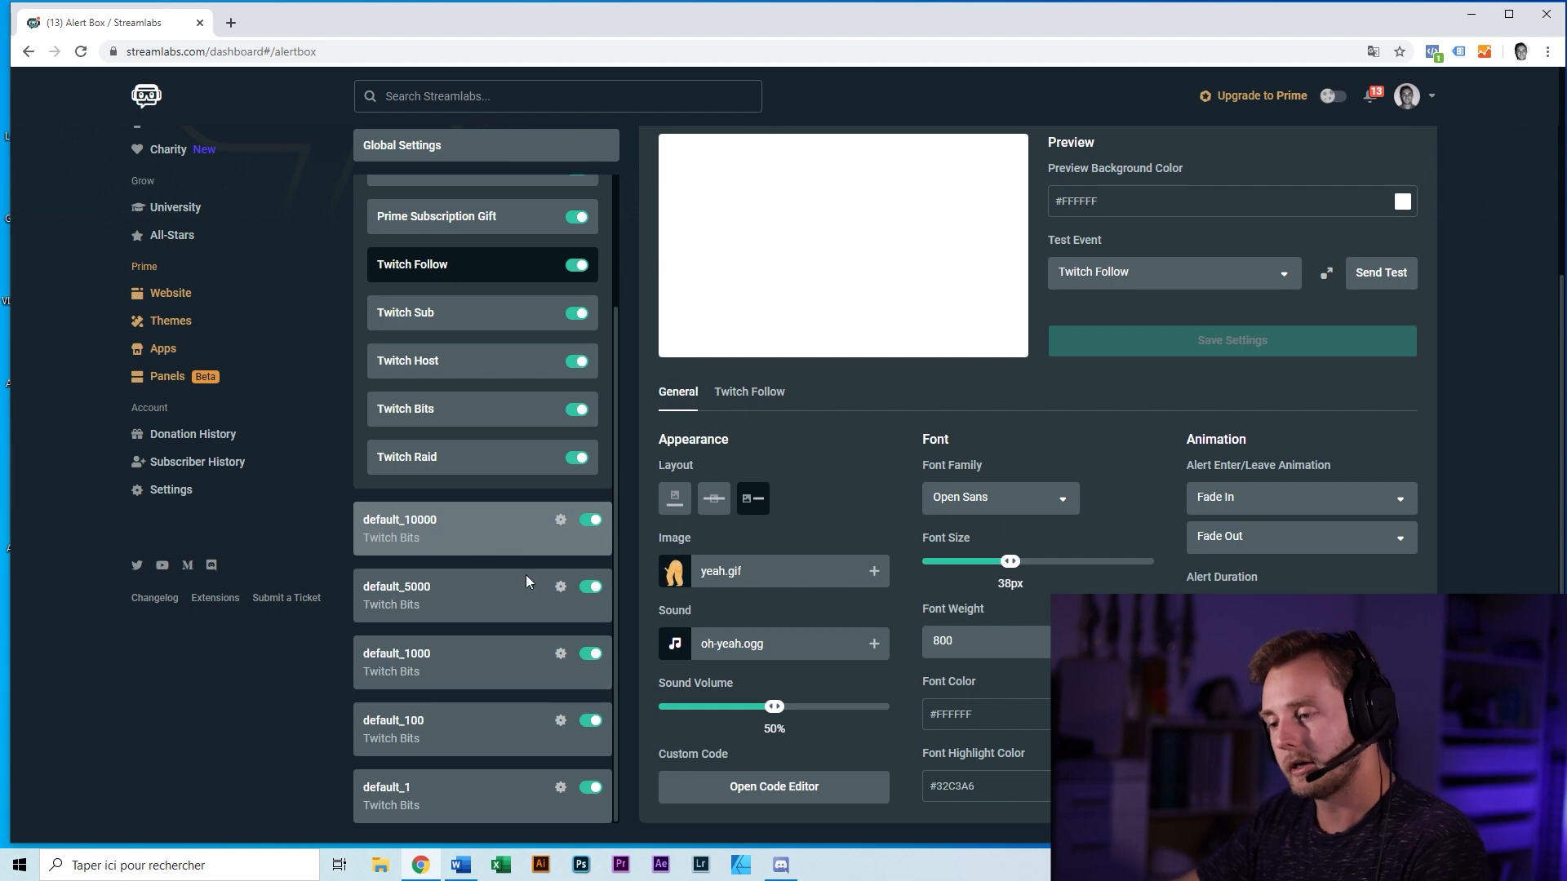
Examine the images and sounds of the Twitch Bits alert variations from default_1 up to default_10000.
click(468, 798)
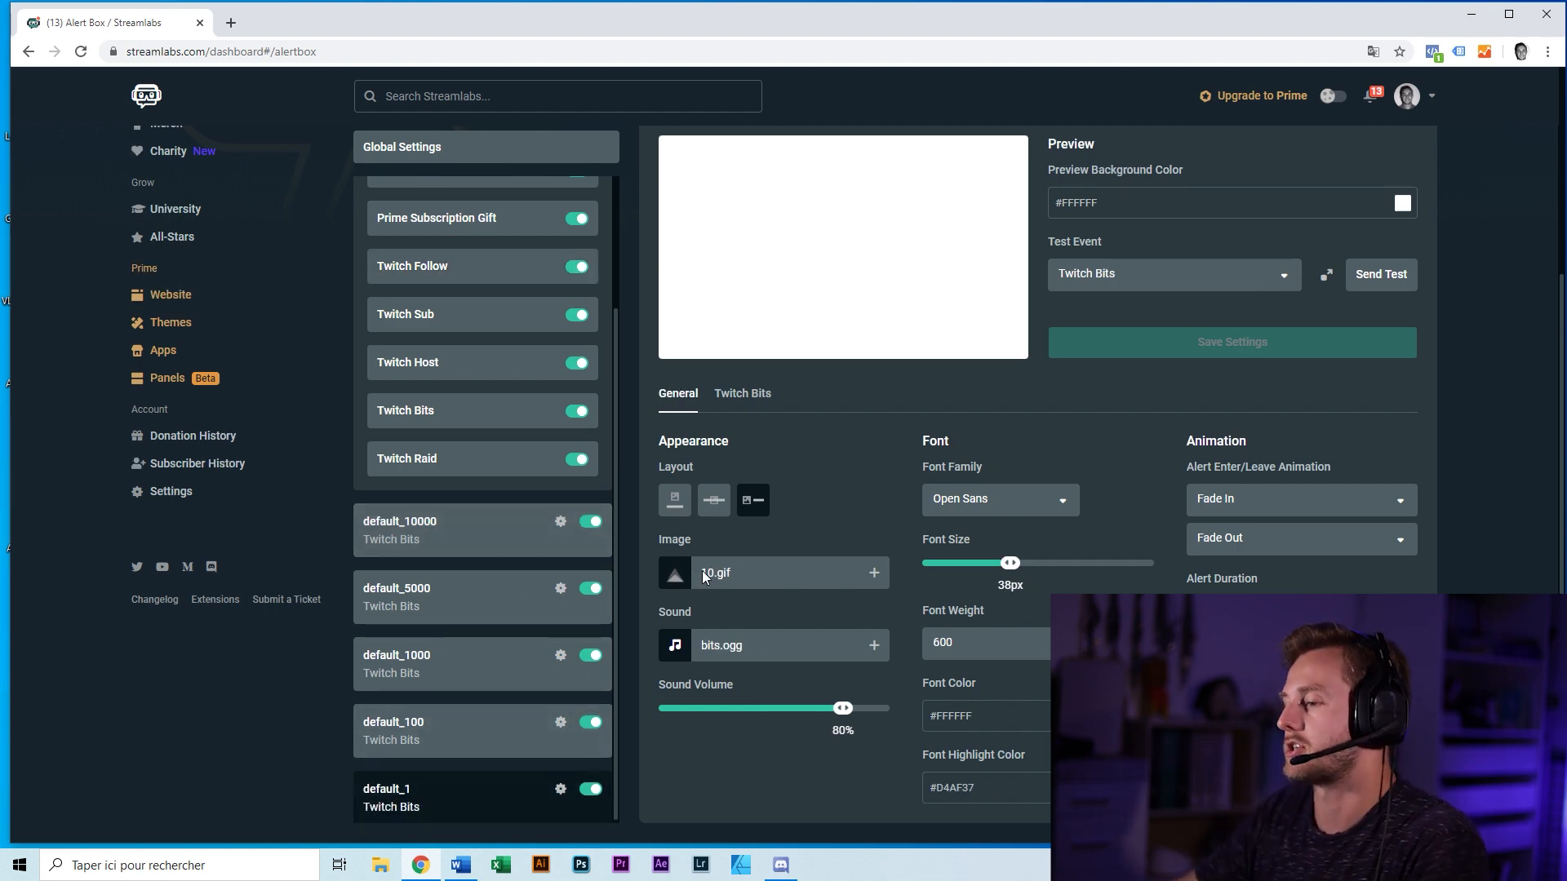
click(473, 735)
click(490, 666)
click(506, 600)
click(514, 533)
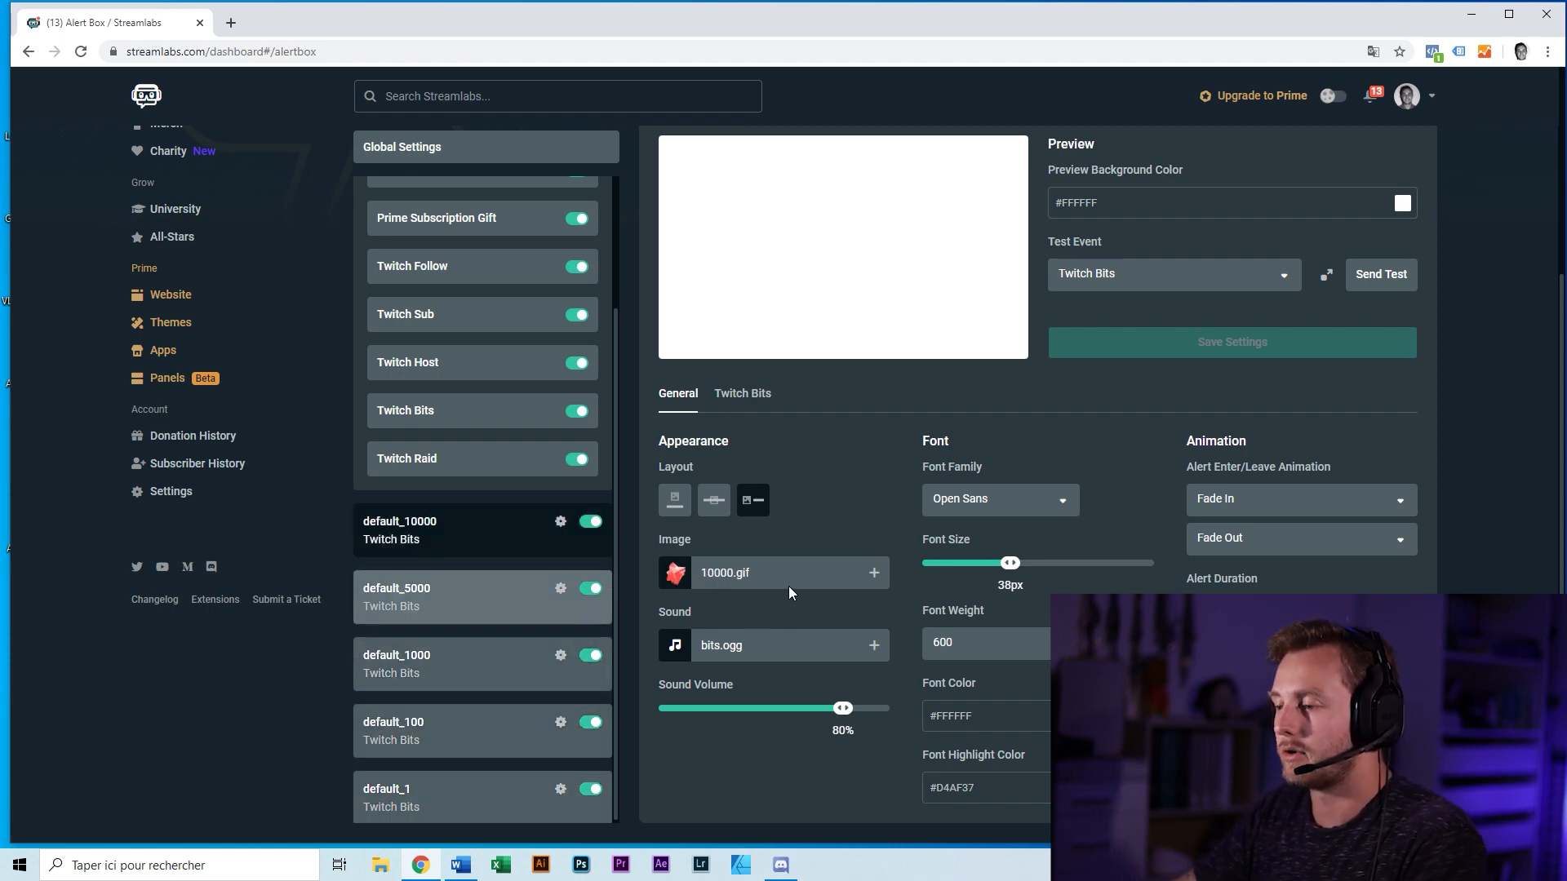
click(506, 591)
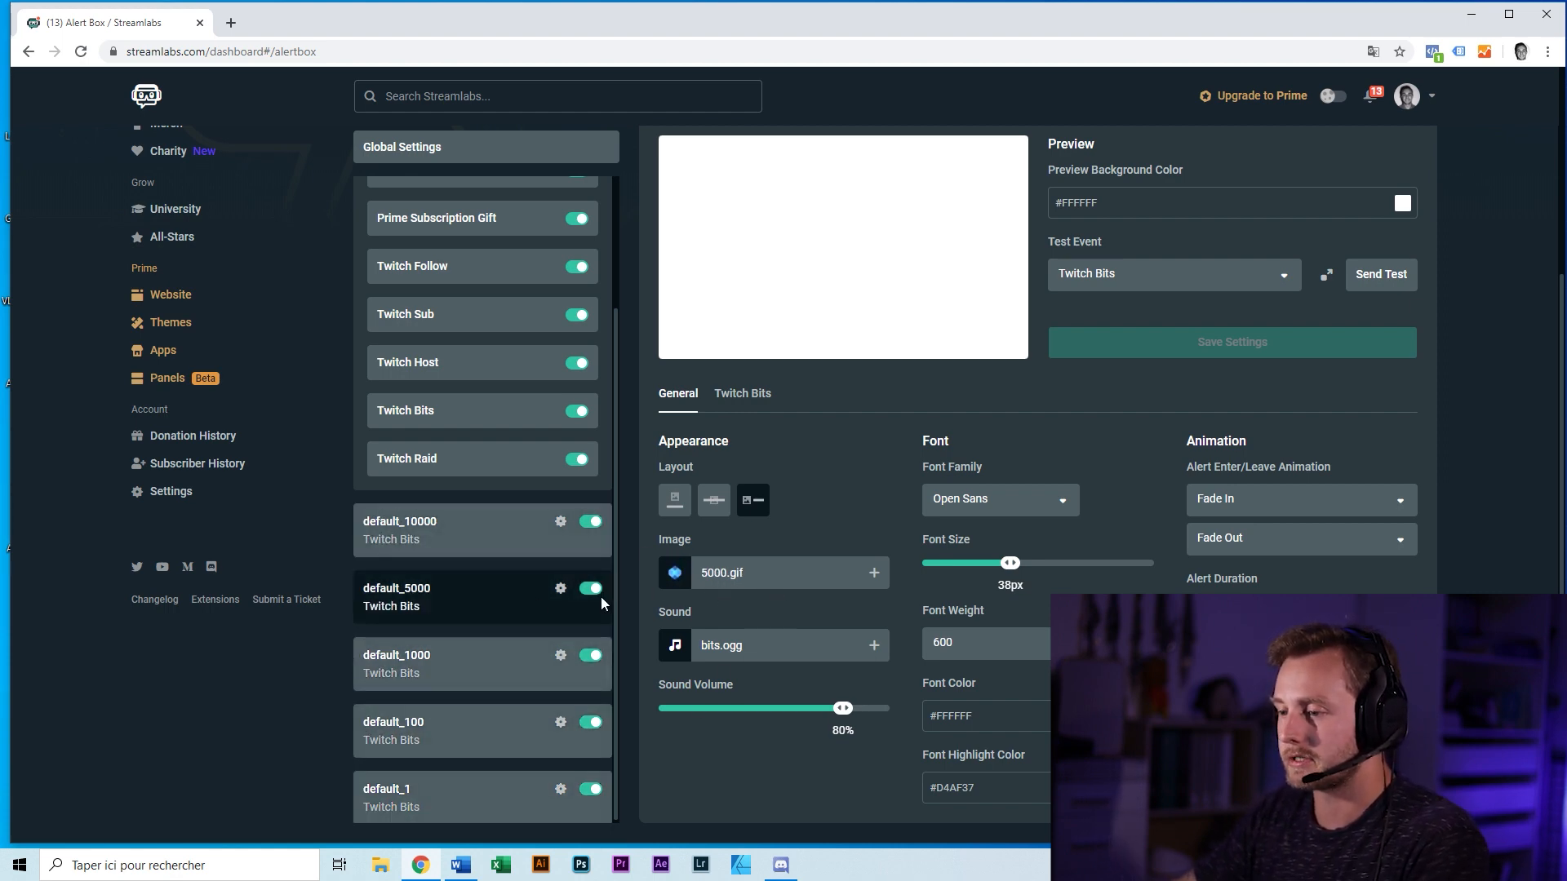
click(490, 665)
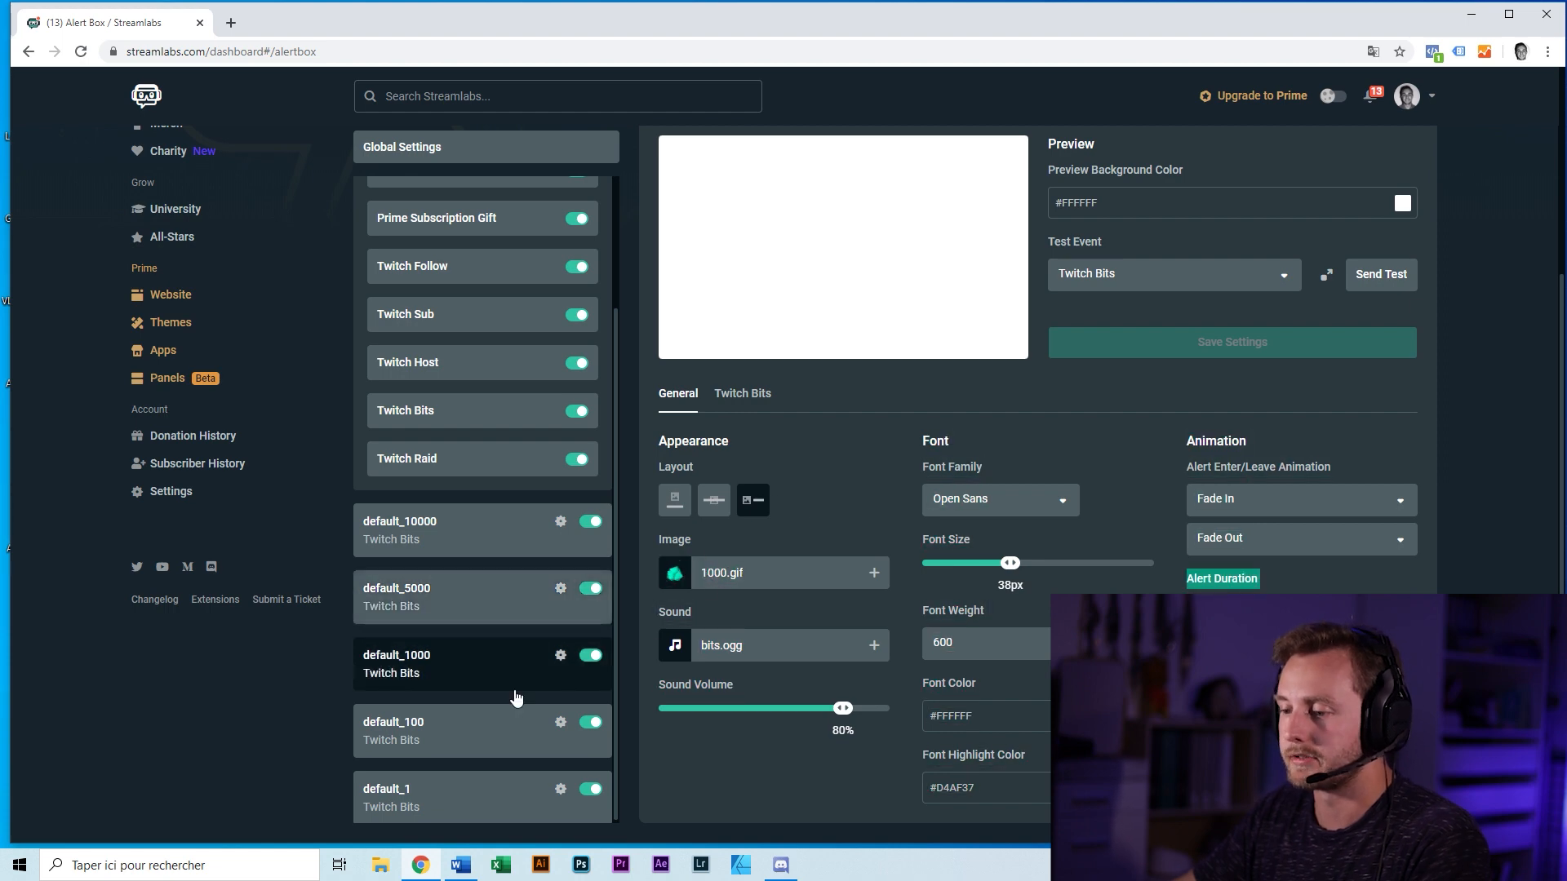
Reopen the Twitch Follow alert and copy the Alert Box URL.
click(440, 266)
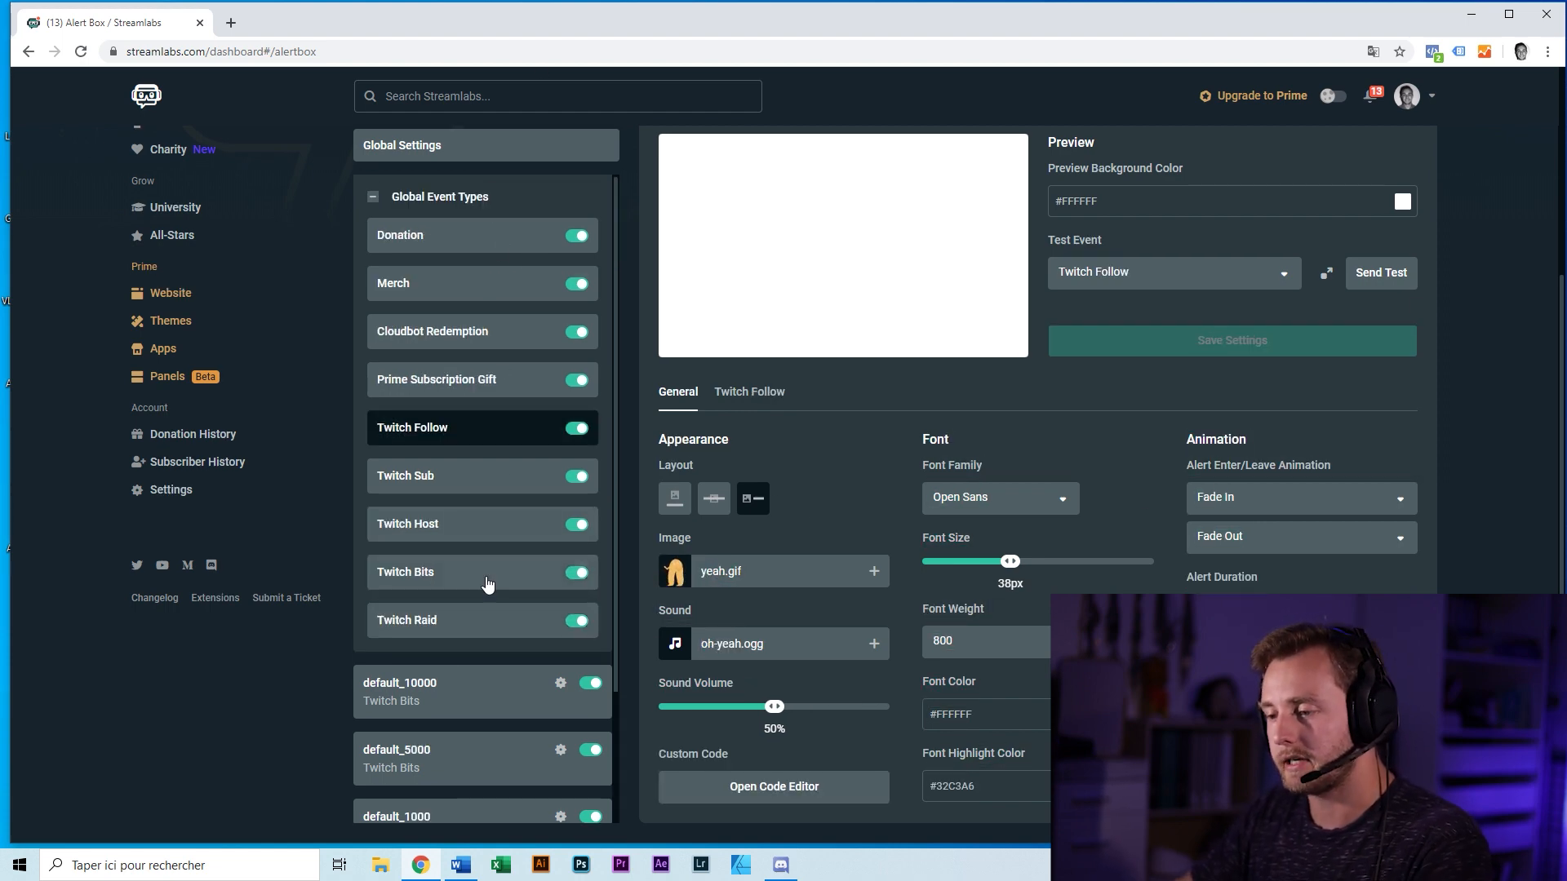
scroll(910, 422, up, 2)
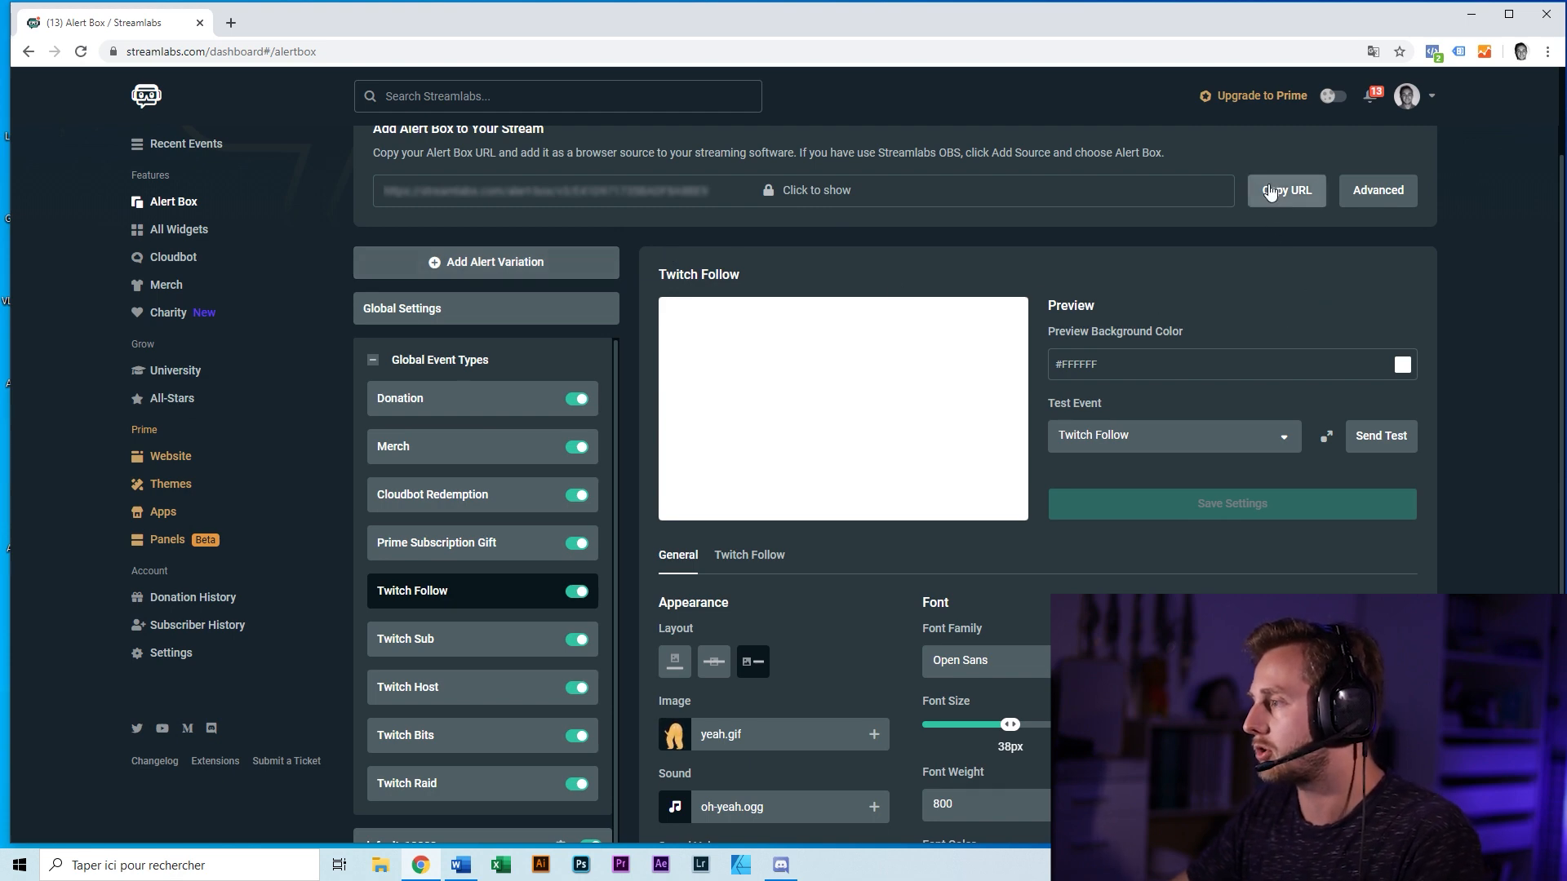
click(1284, 194)
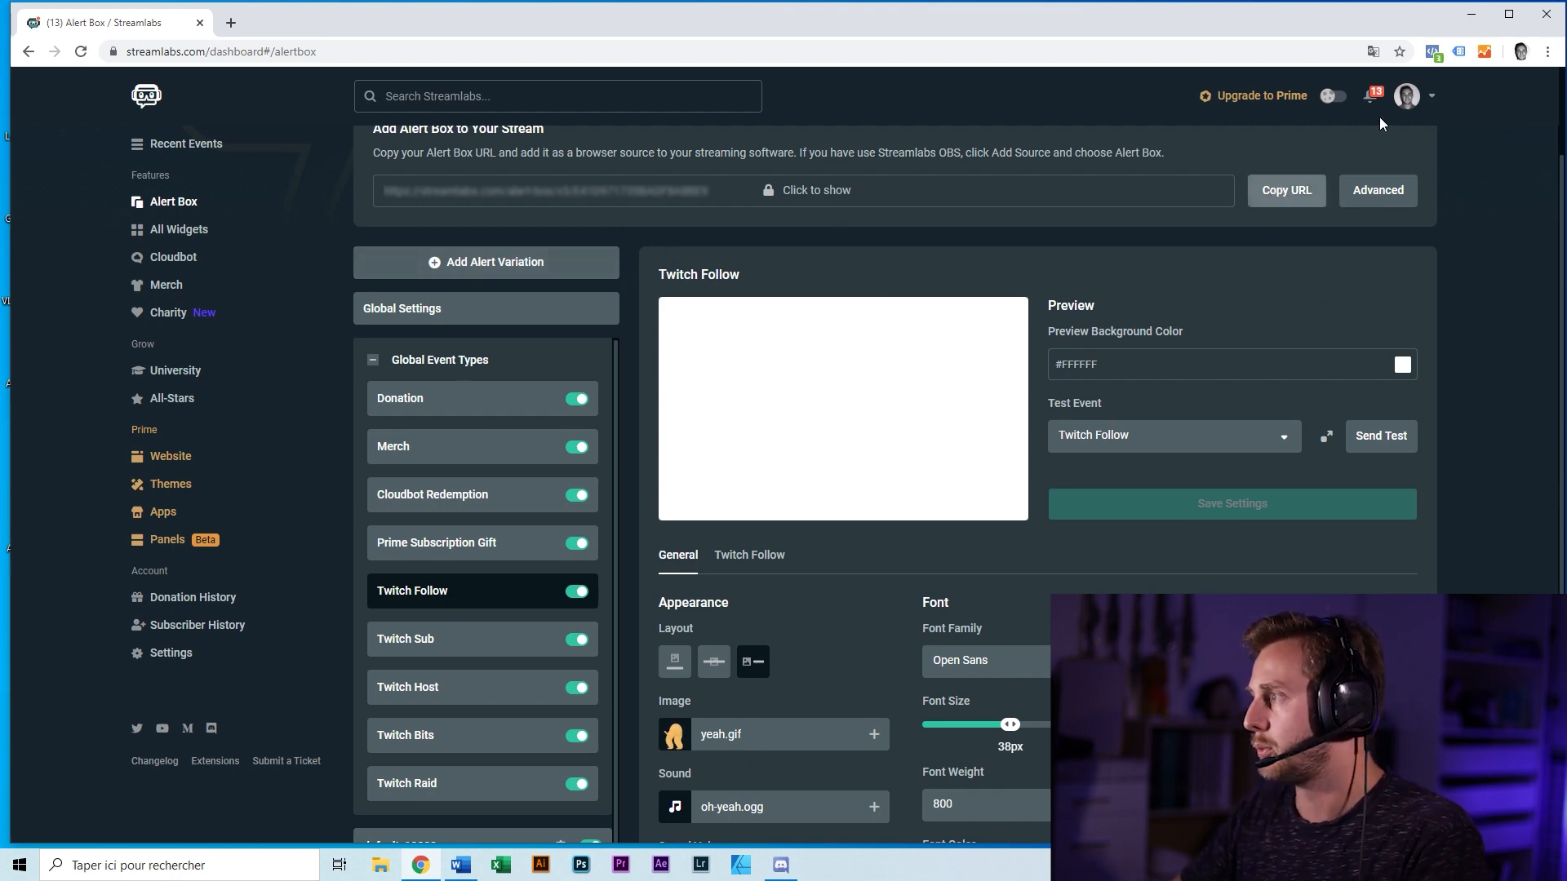
Switch to OBS and add a new browser source (Navigateur) named alertes to the Scène d'attente scene.
click(1472, 14)
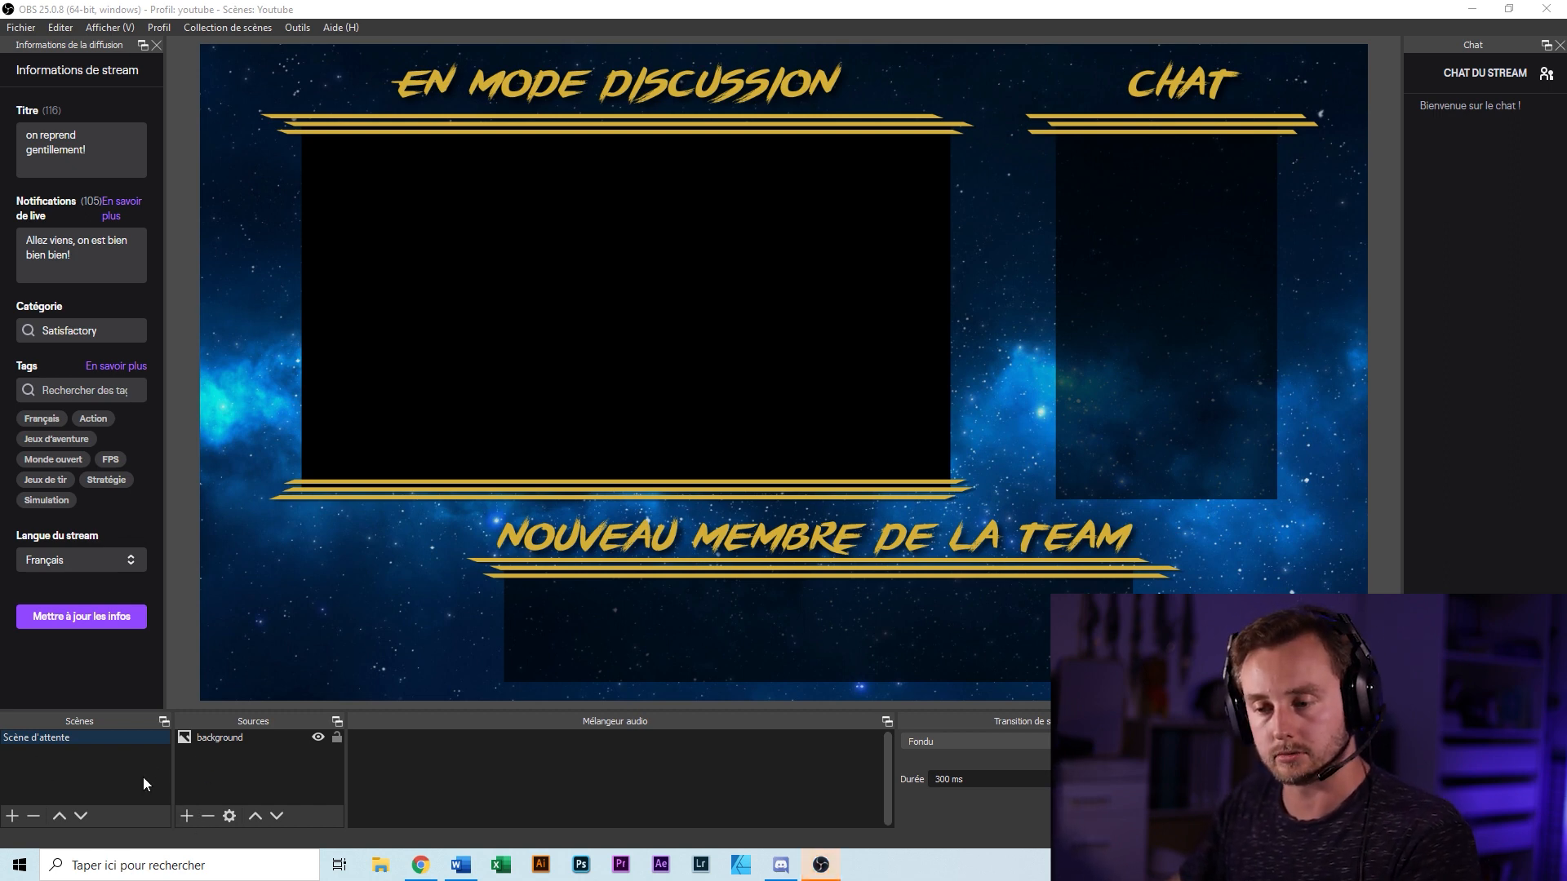
click(186, 815)
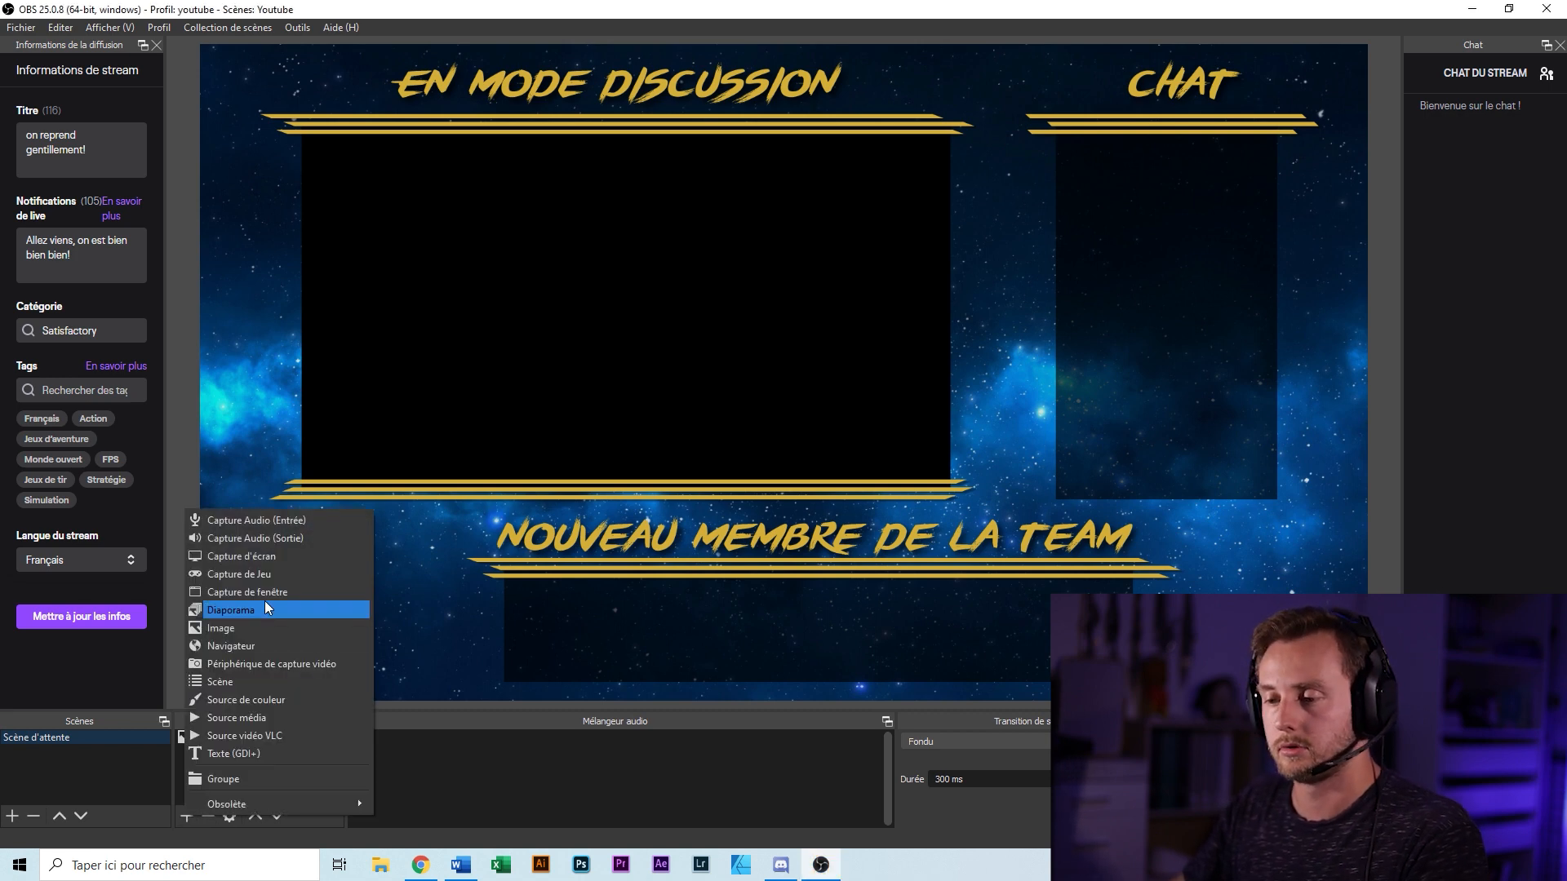
click(265, 644)
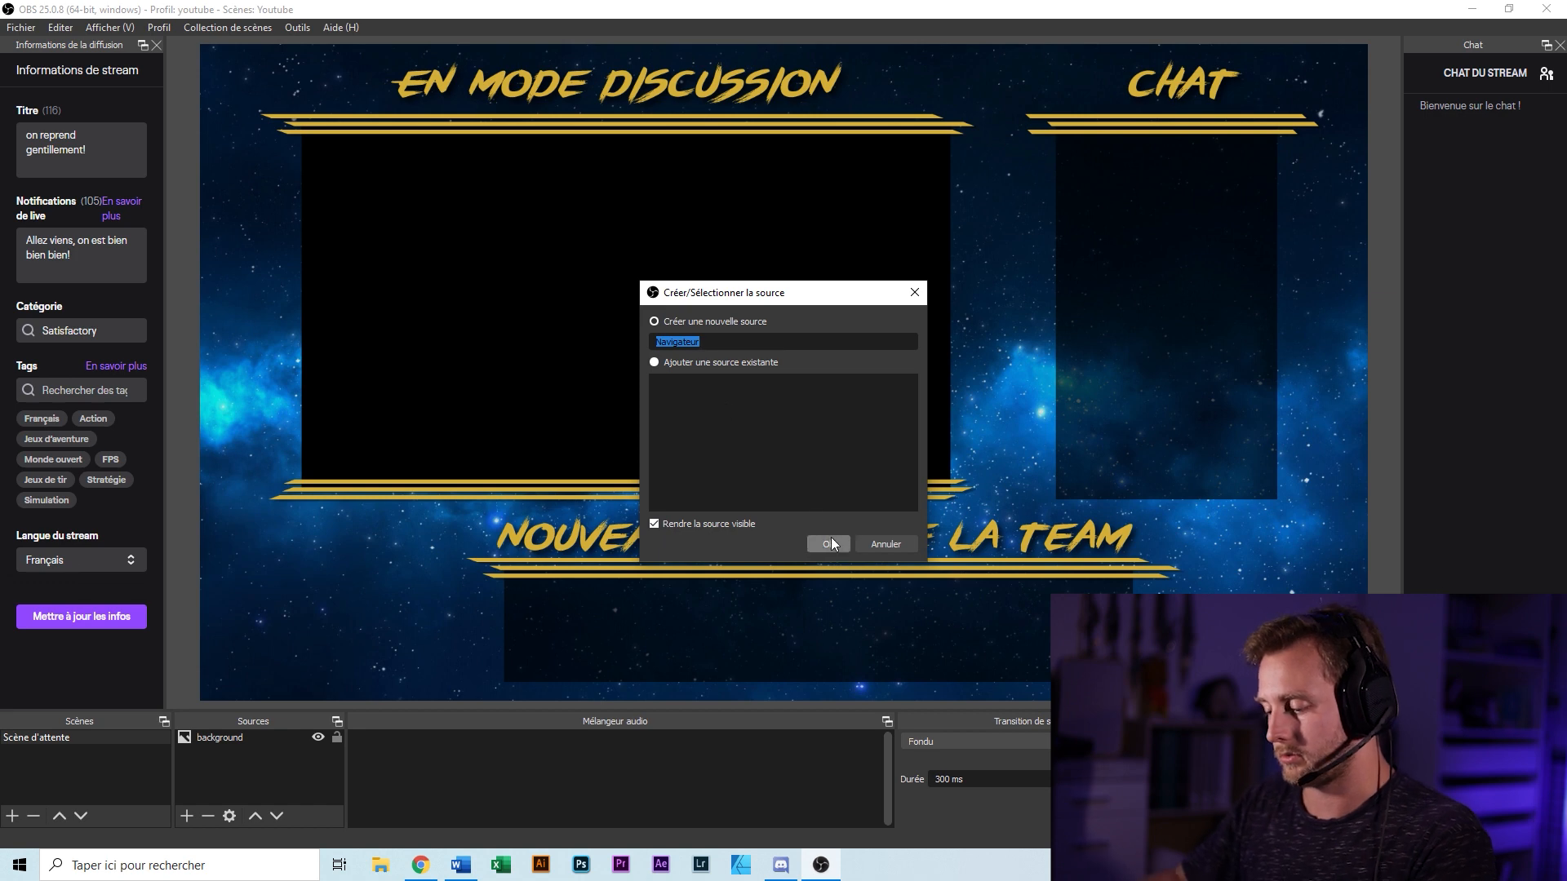
text(alertes)
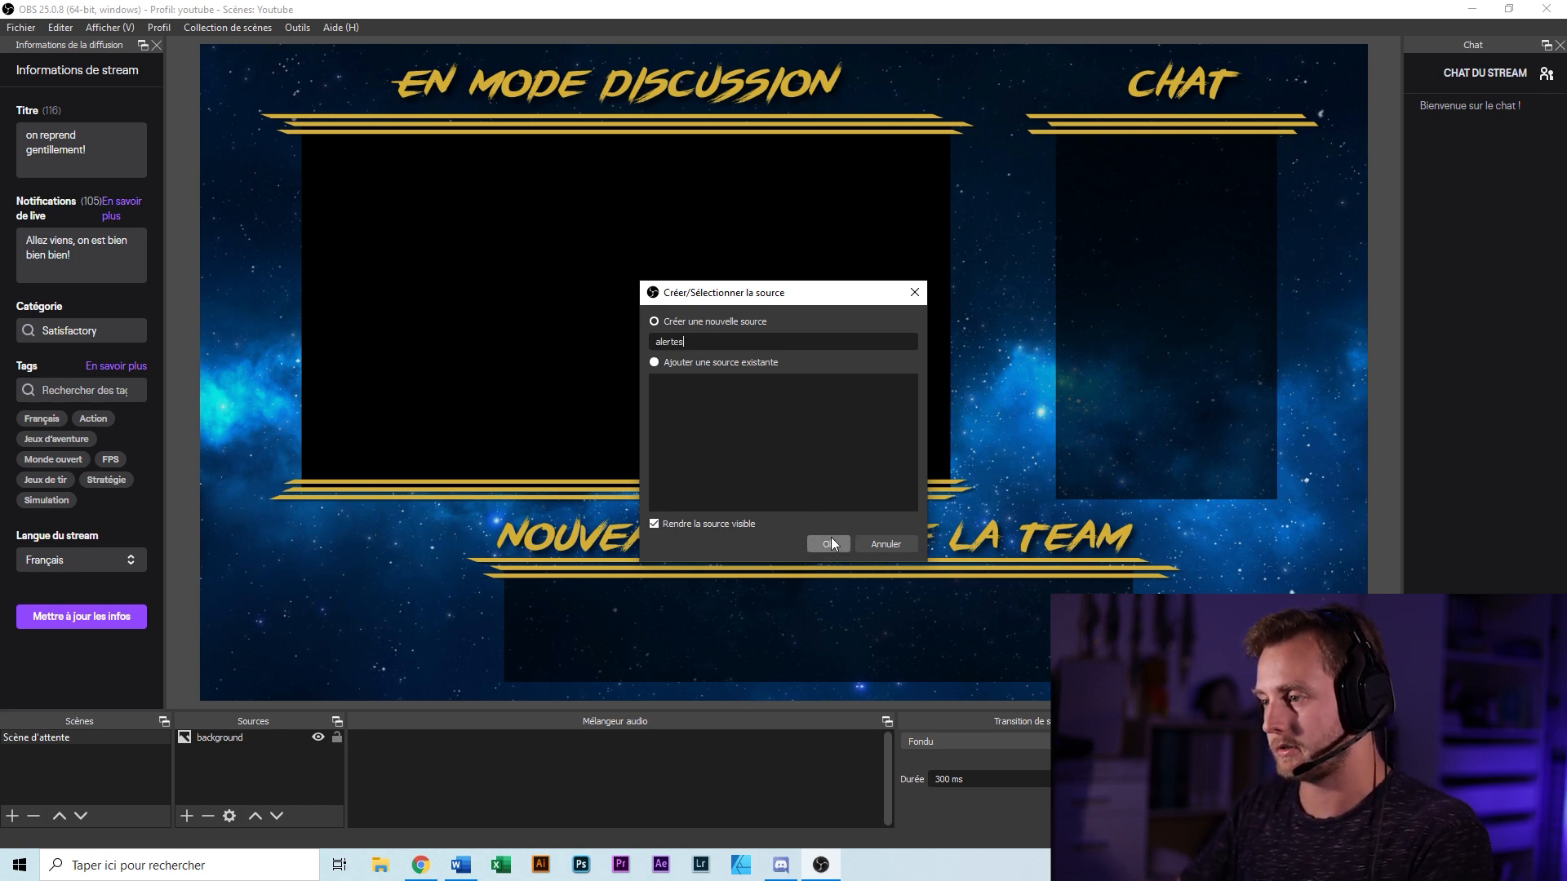
click(829, 544)
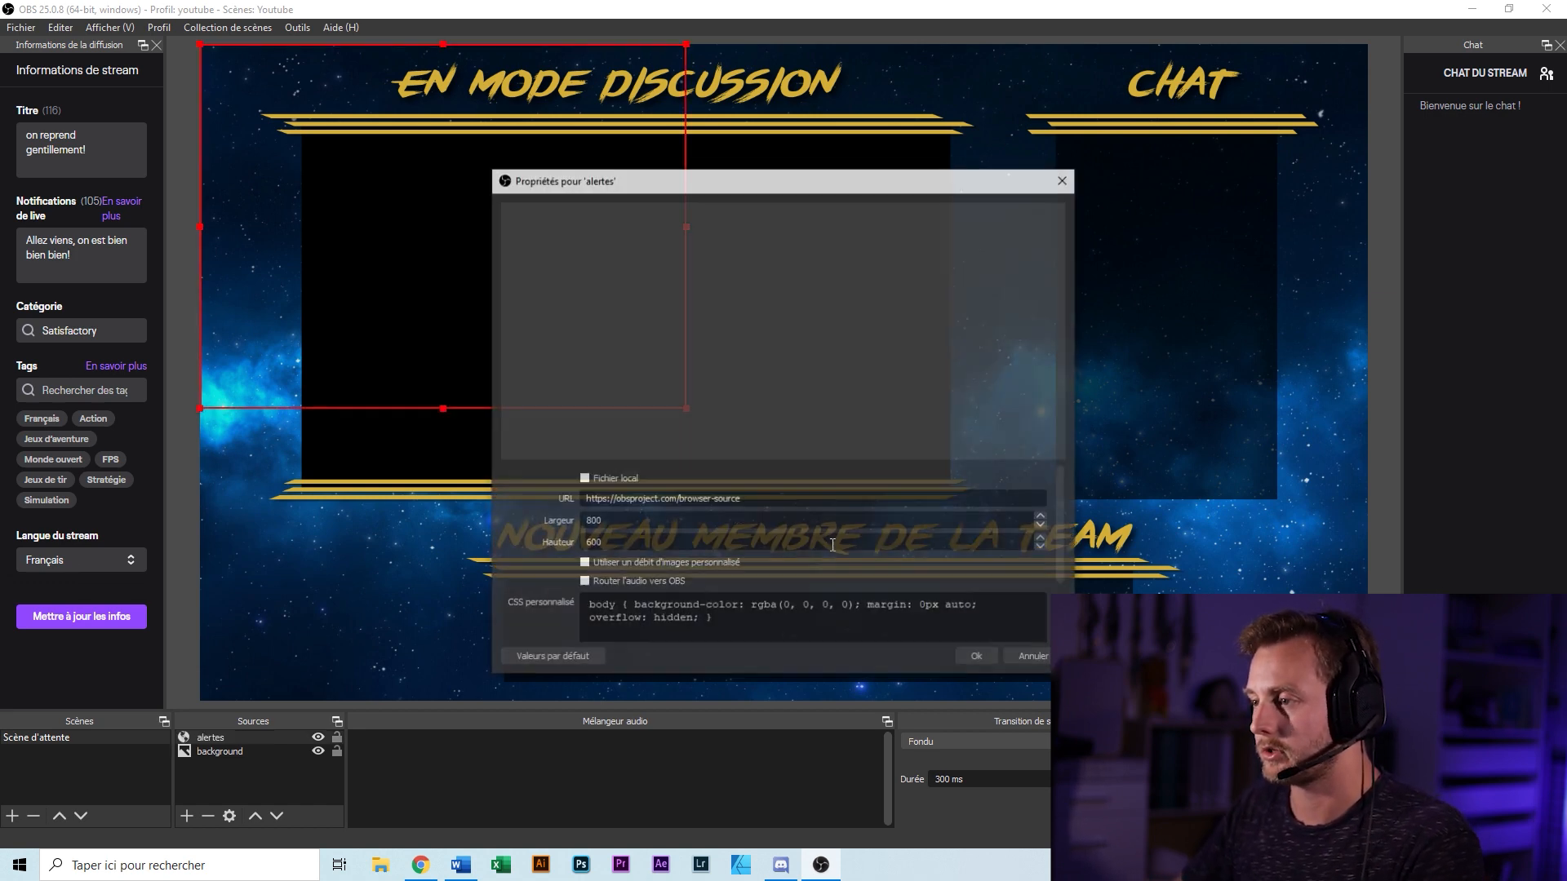
Set the alertes source's URL to the copied Alert Box URL and move the source over the lower centre of the scene.
triple_click(798, 499)
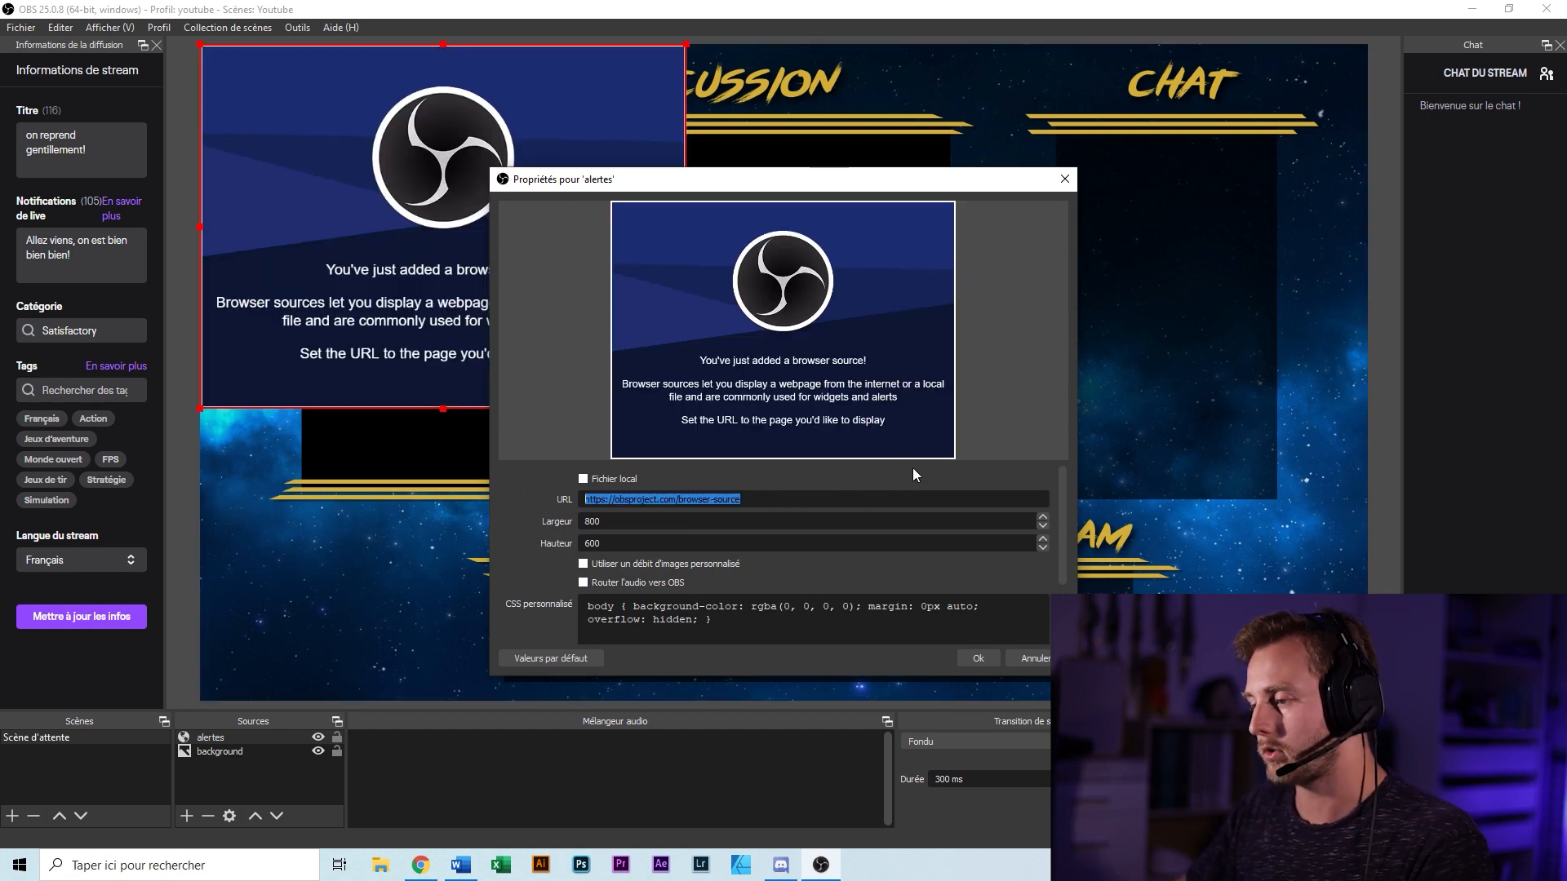
click(736, 521)
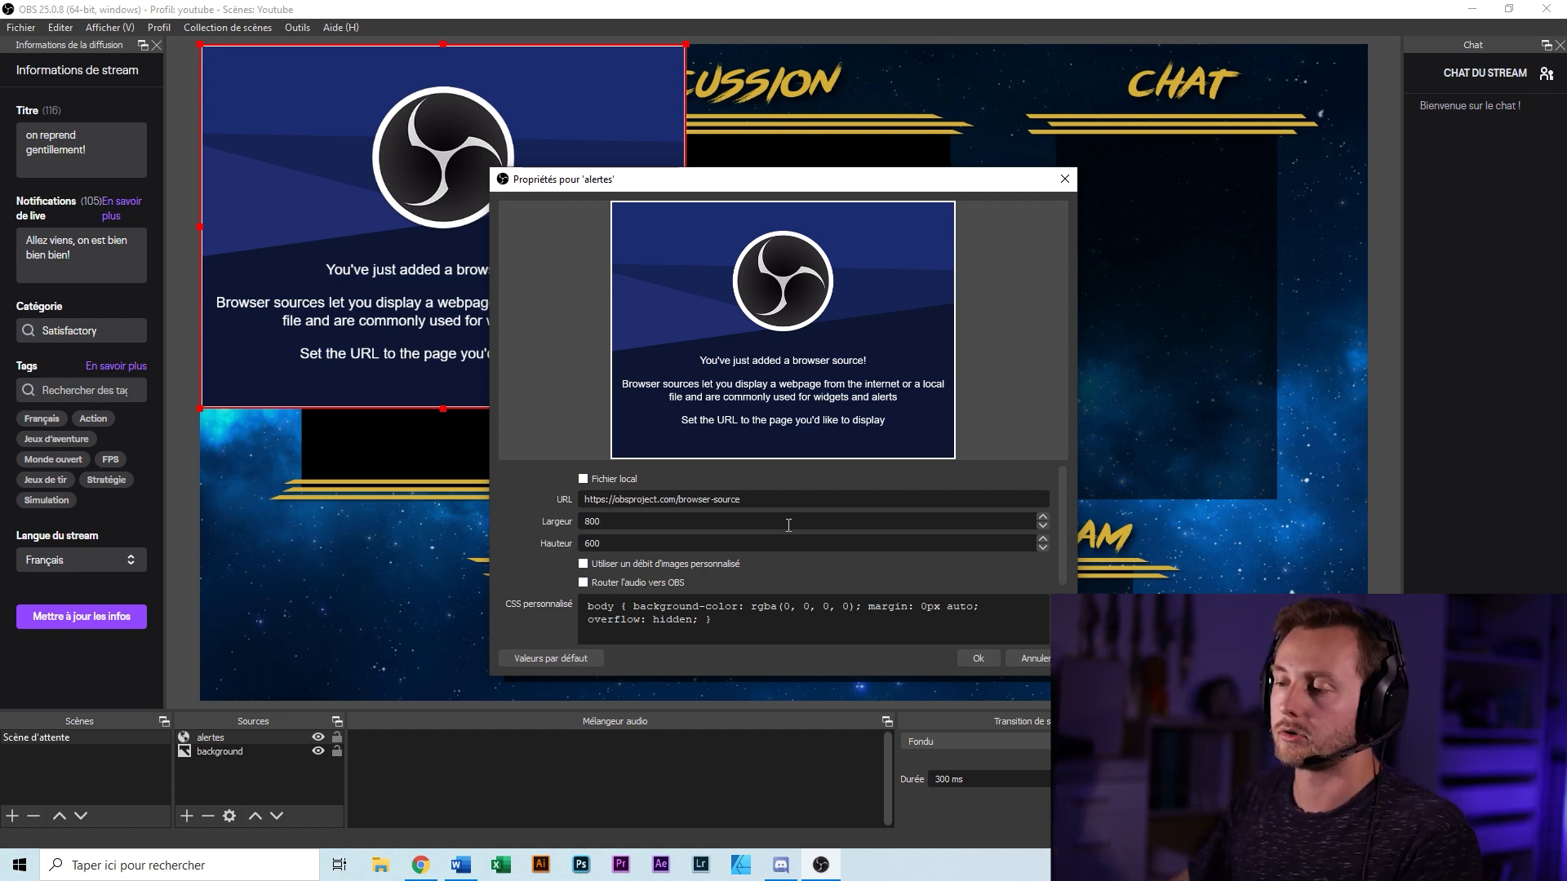
click(979, 660)
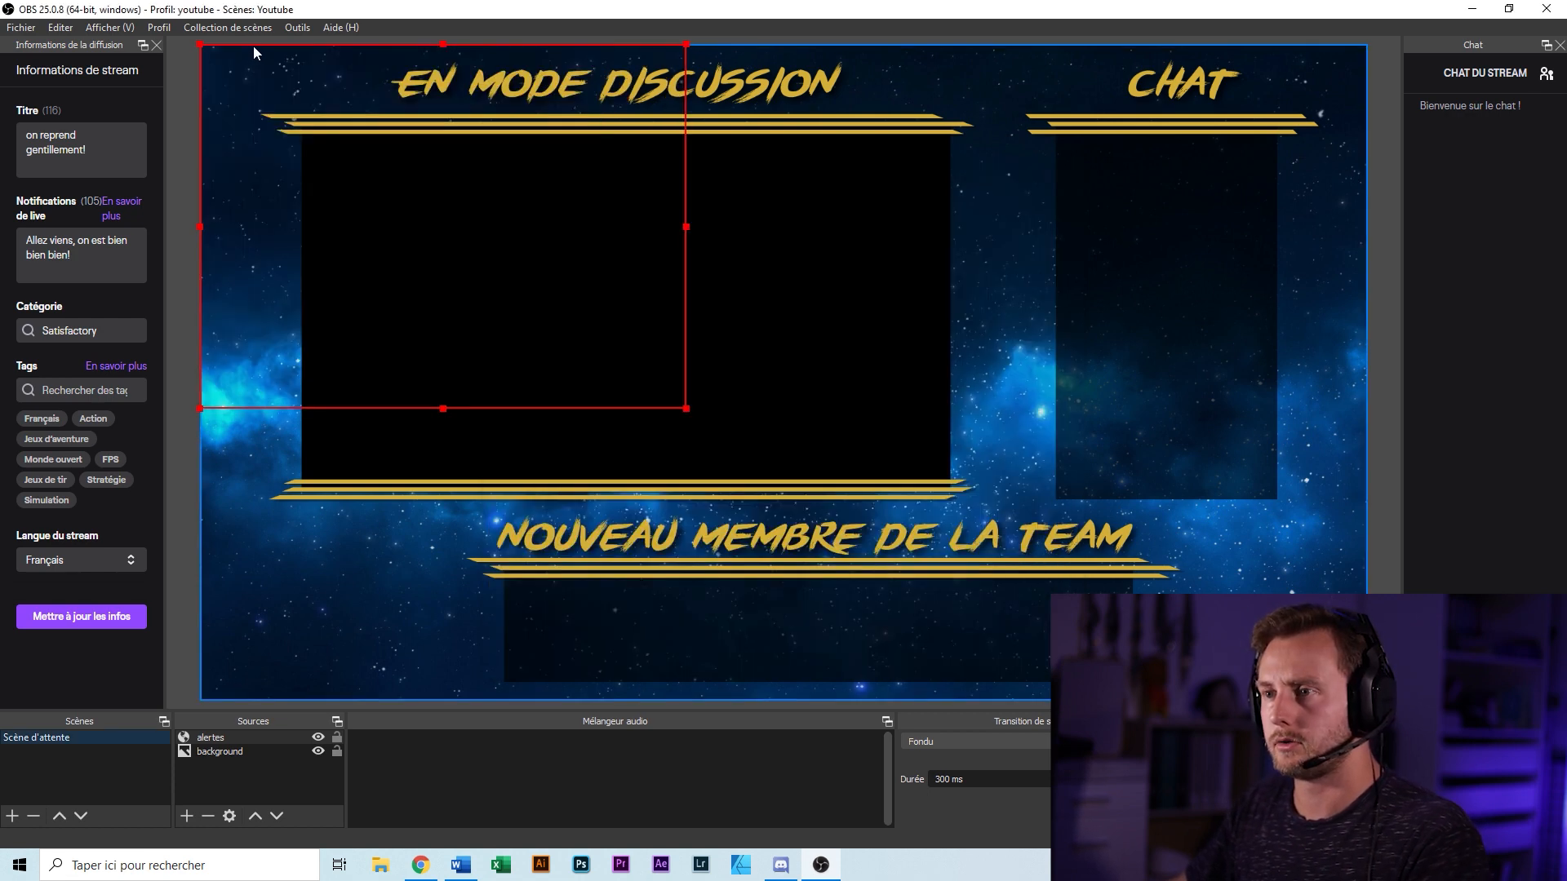
drag(256, 53, 635, 320)
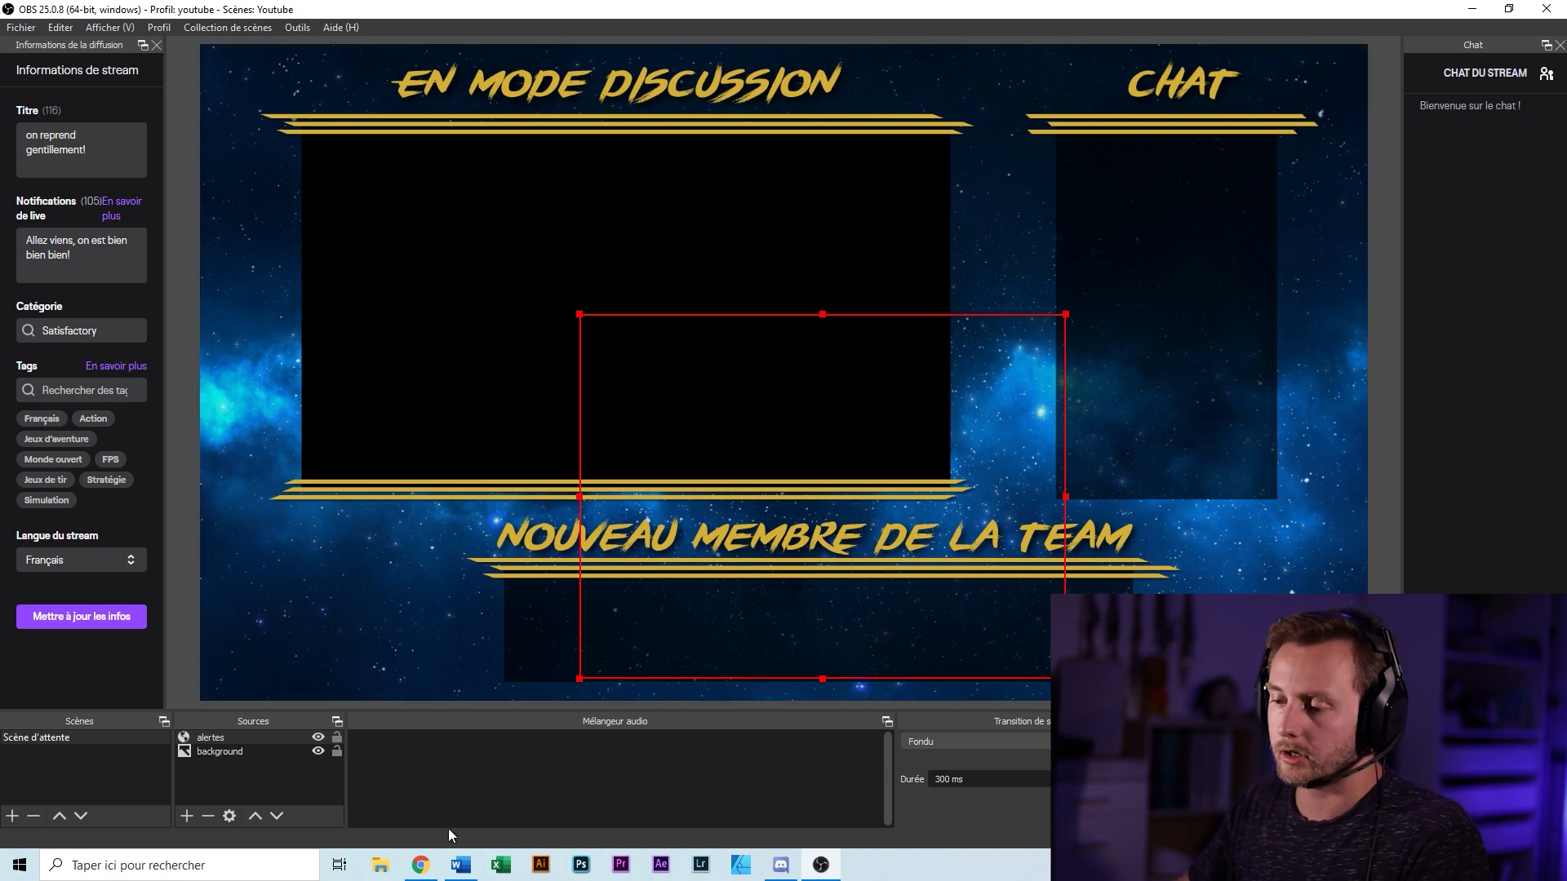
Arrange OBS and the Streamlabs page side by side, widen the browser window, and send a test Twitch Follow alert.
key(super+Right)
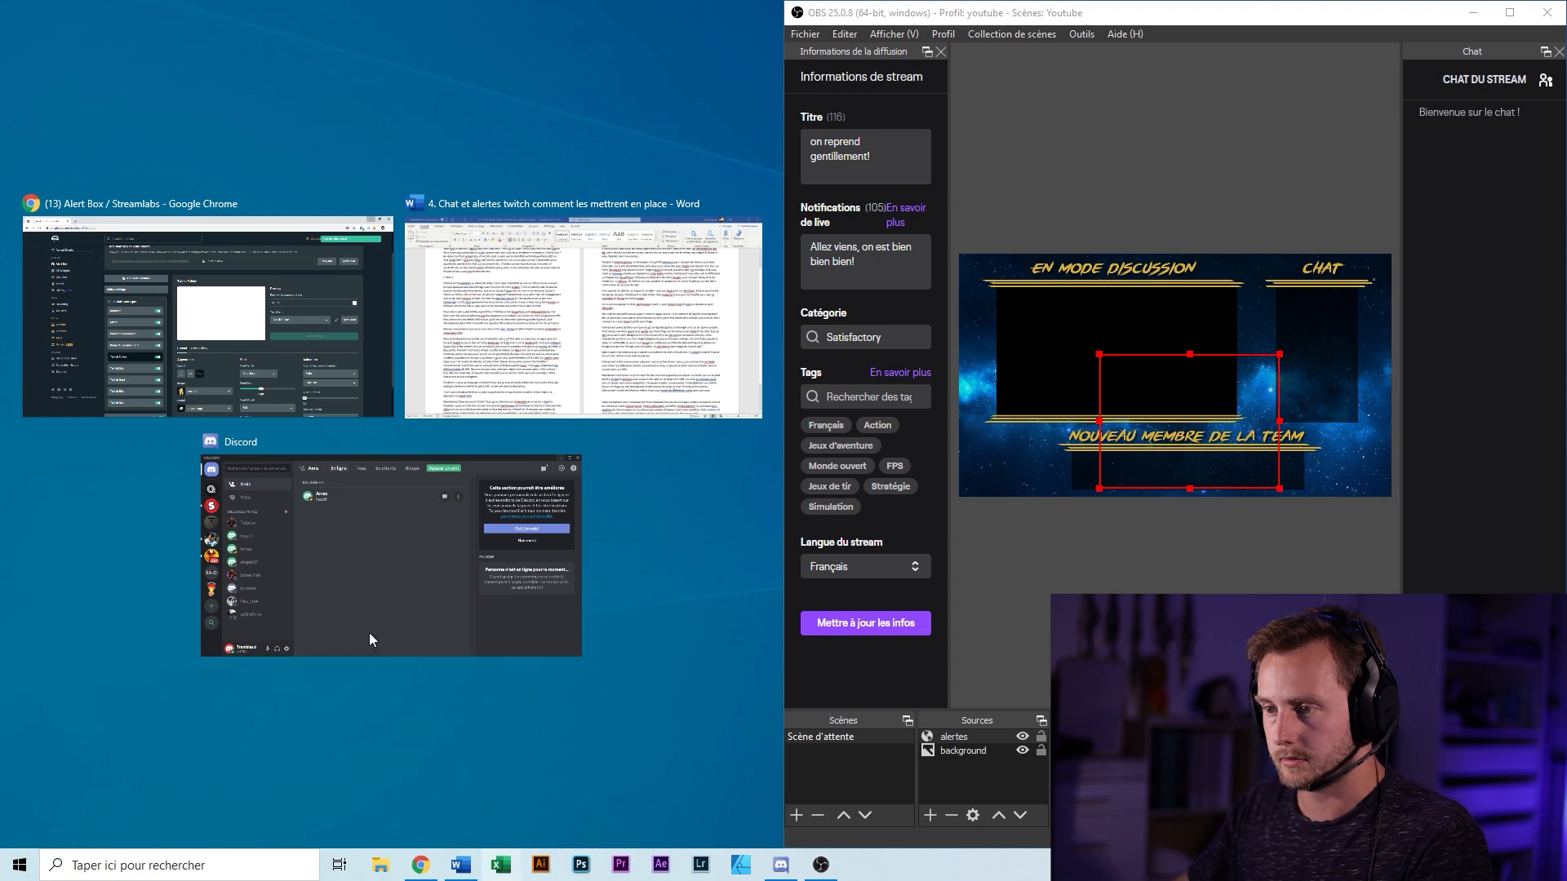
click(264, 317)
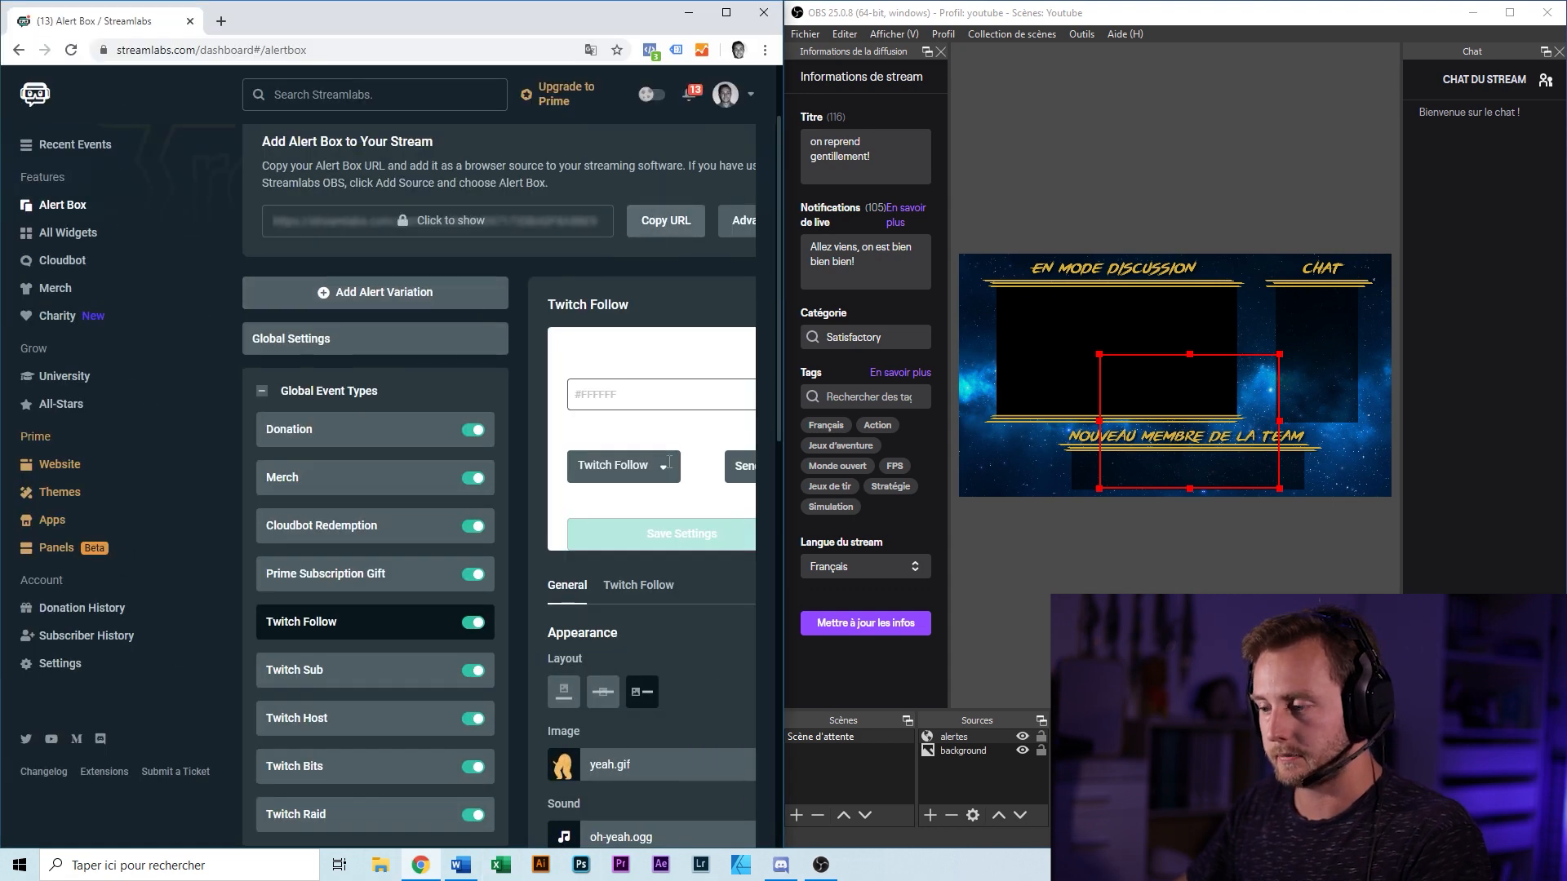
scroll(628, 625, down, 4)
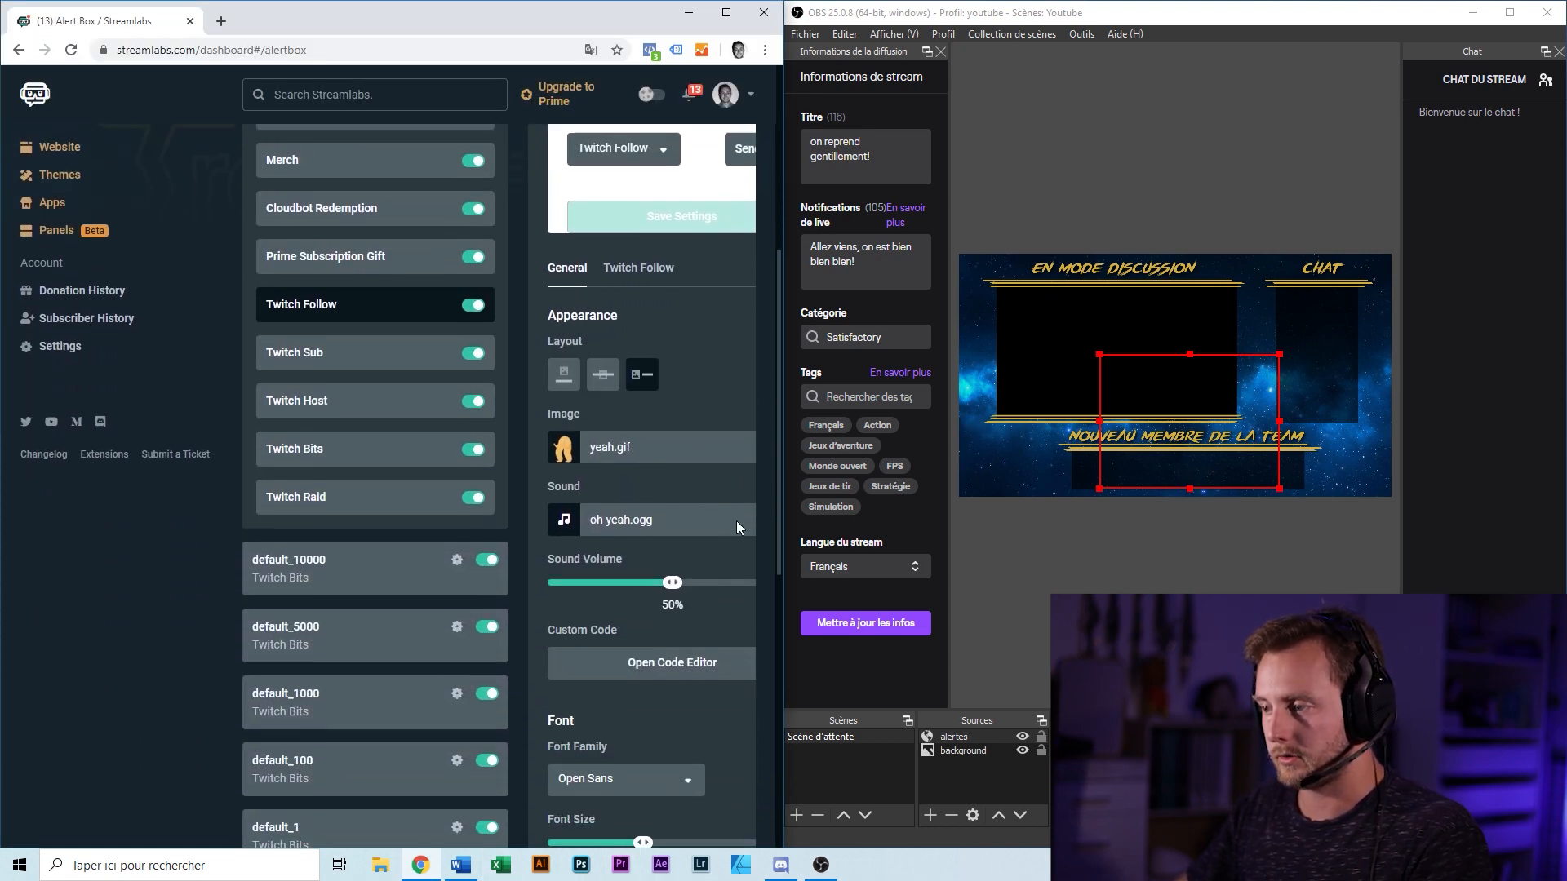
drag(786, 456, 871, 456)
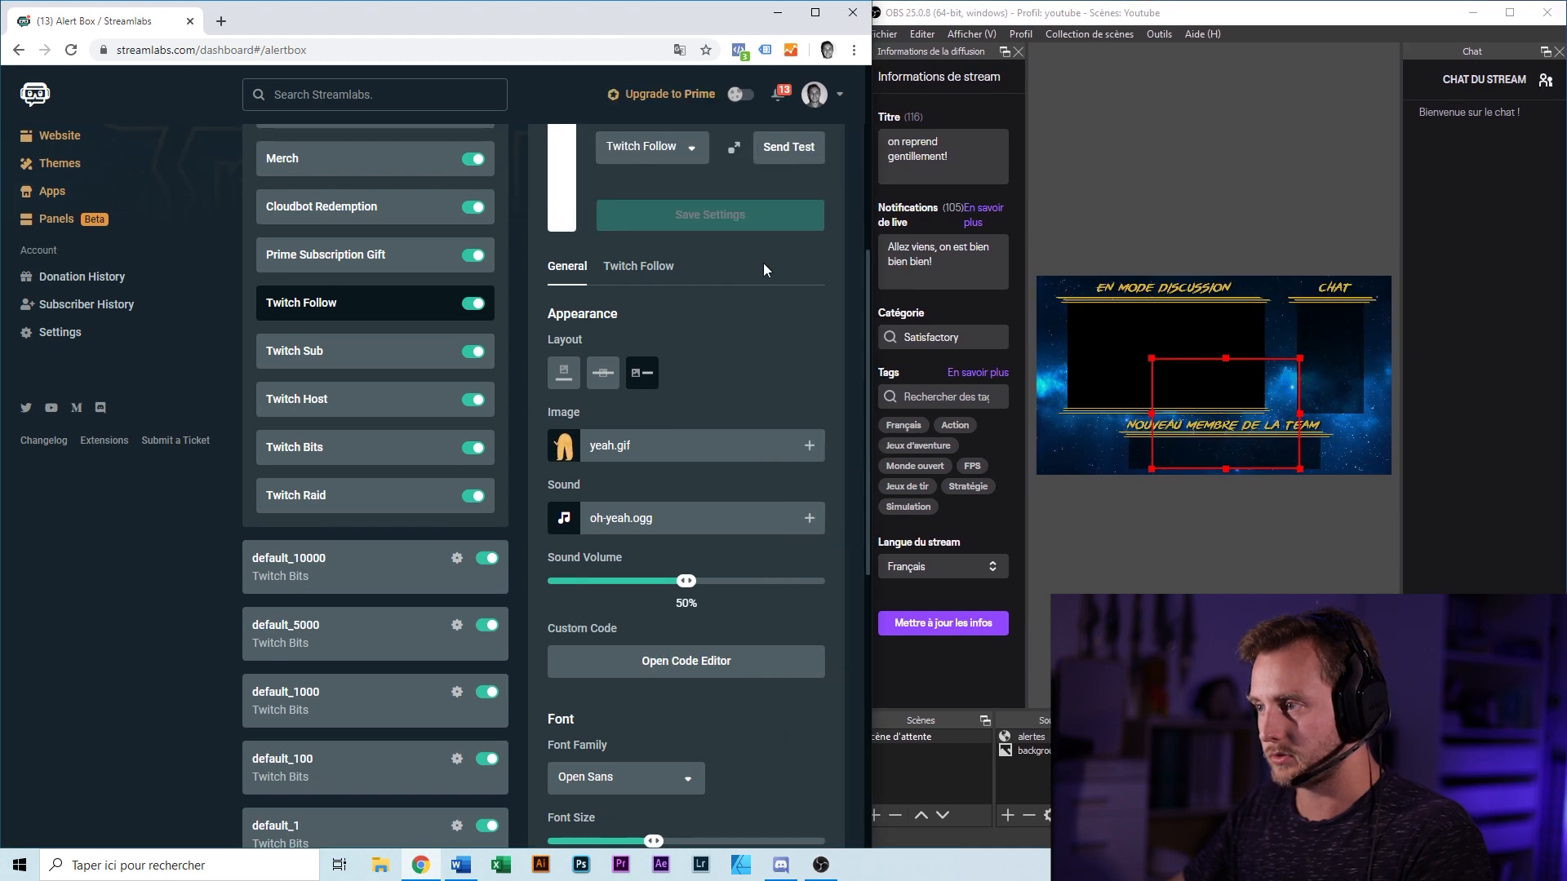
click(788, 148)
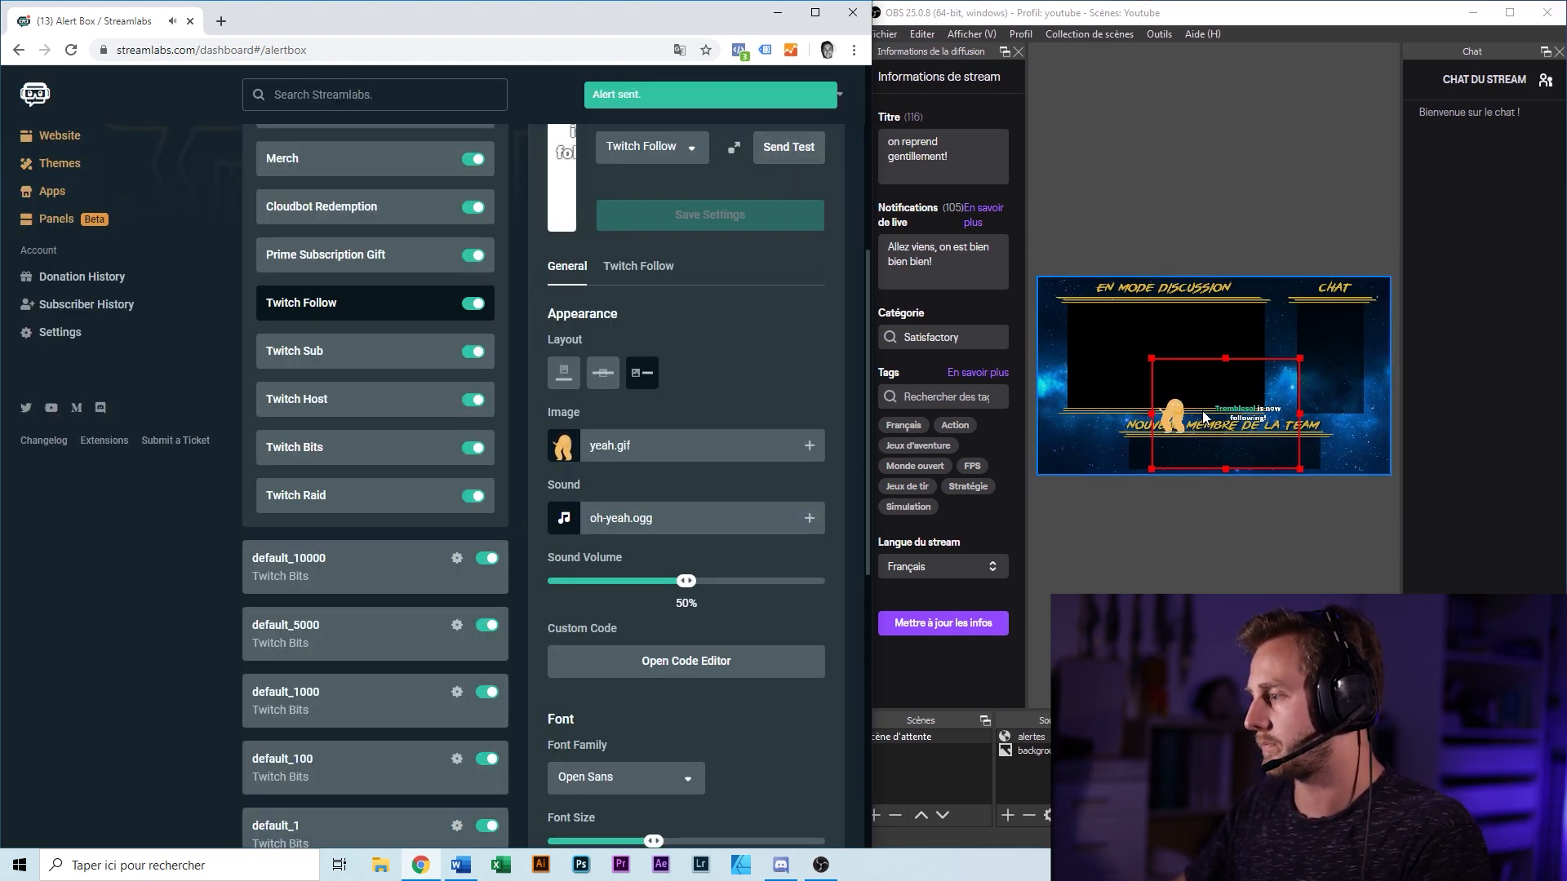
Move and shrink the alertes source to fit the NOUVEAU MEMBRE DE LA TEAM box, checking the fit with a test Twitch Follow alert.
drag(1225, 359, 1212, 453)
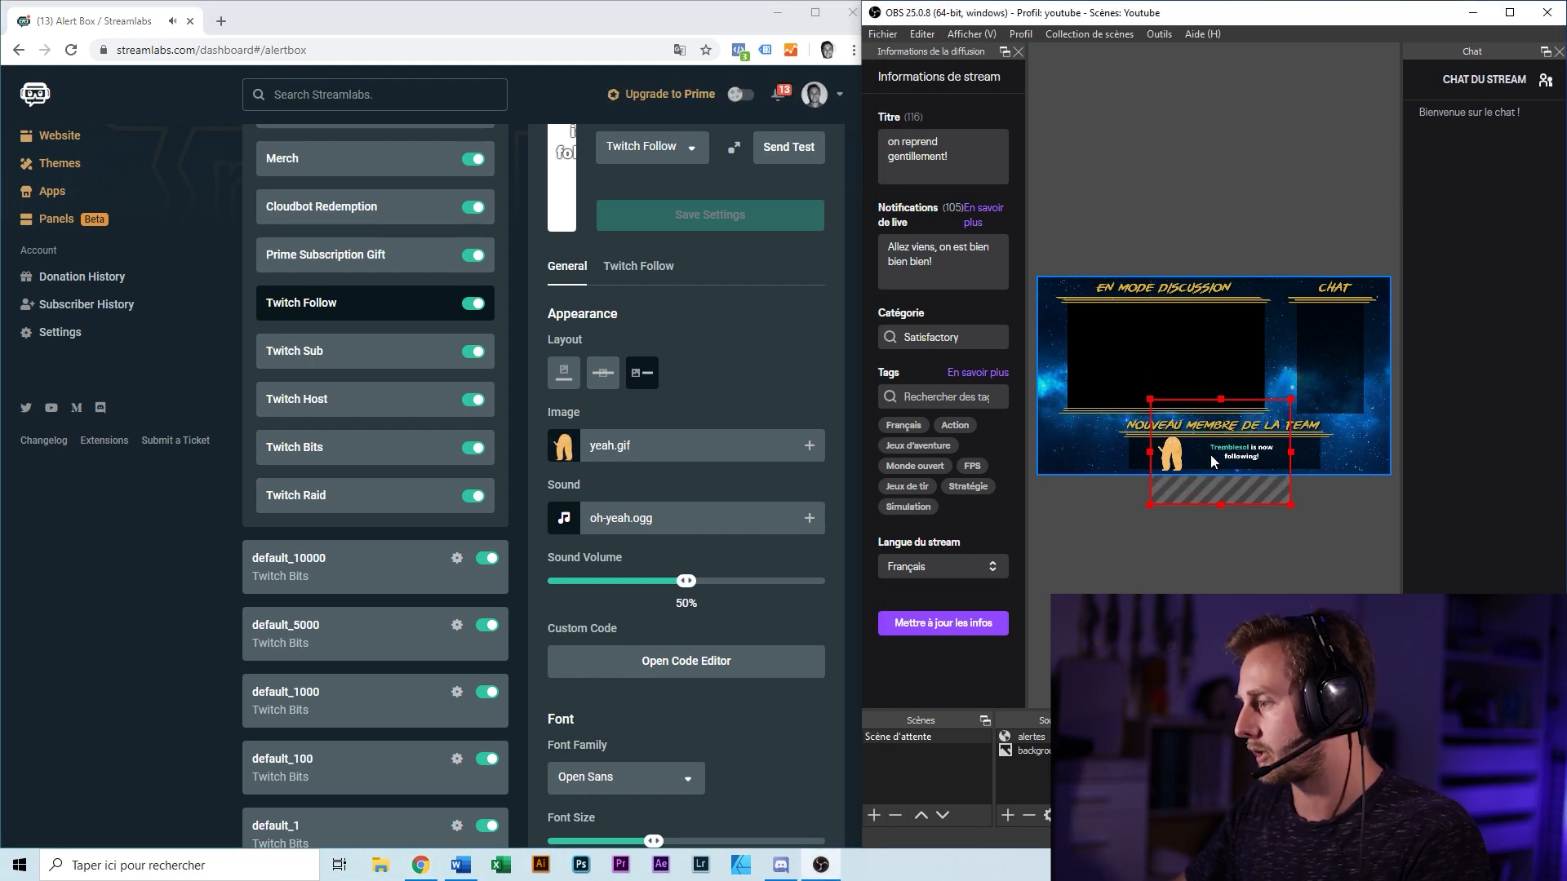
drag(1149, 503, 1172, 448)
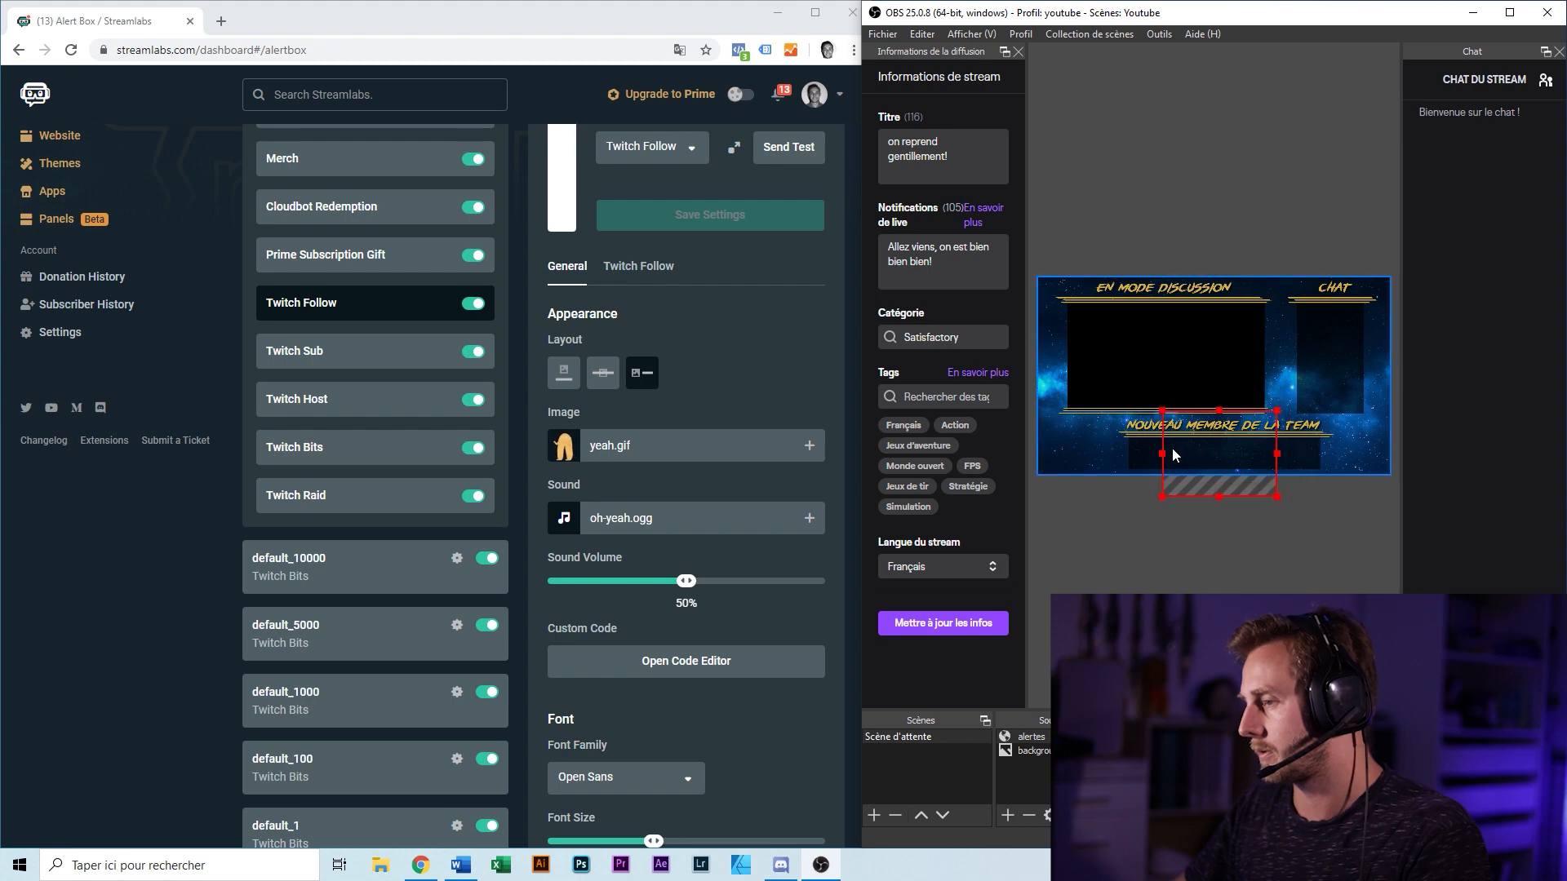
click(789, 148)
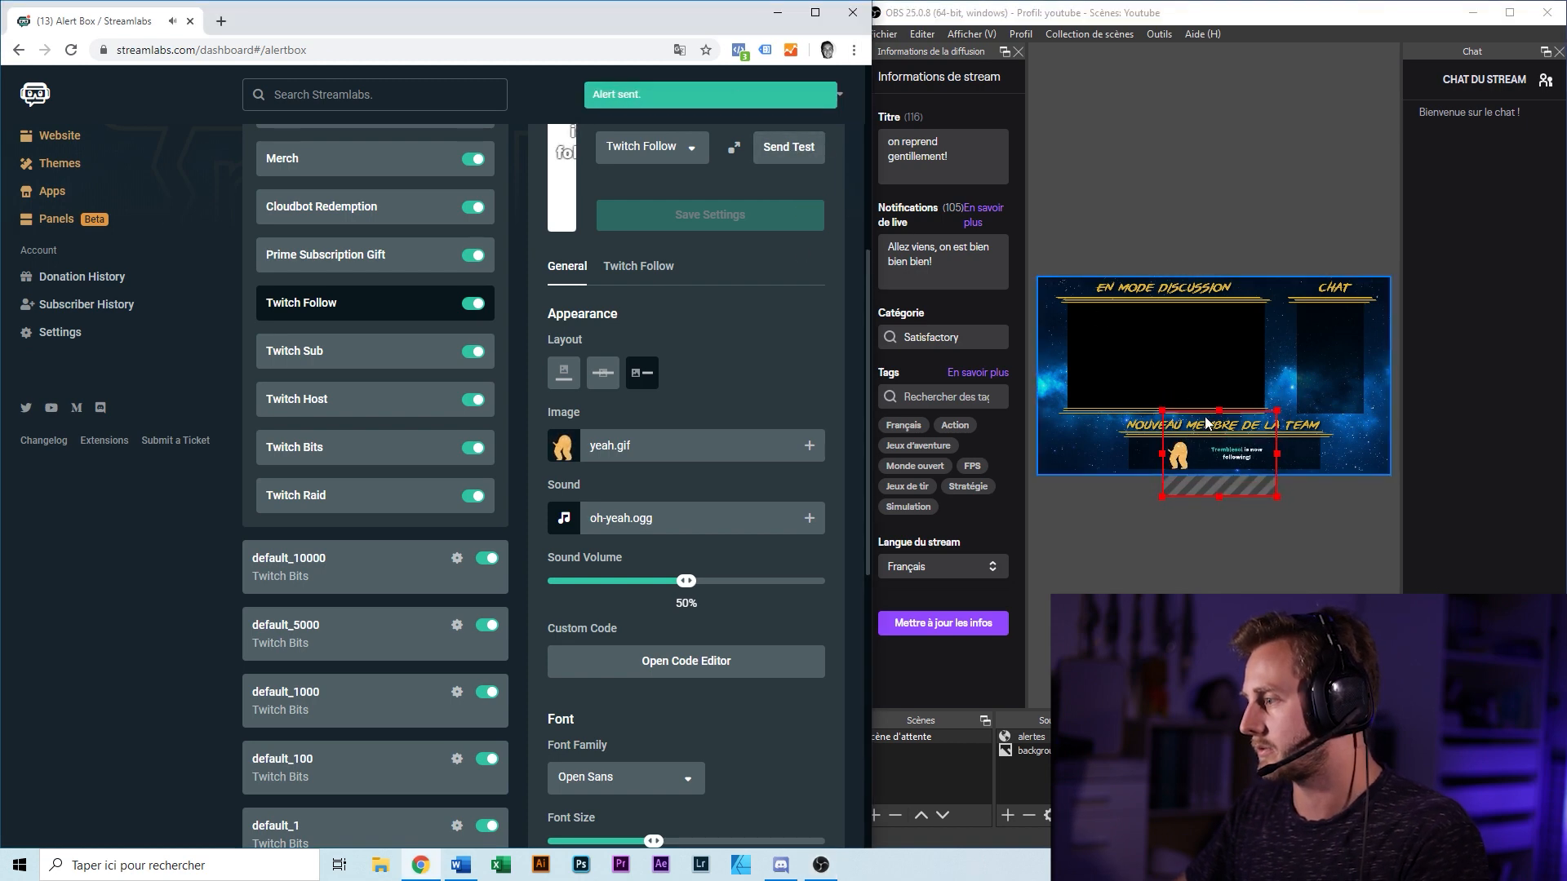
click(1219, 416)
drag(1218, 411, 1216, 417)
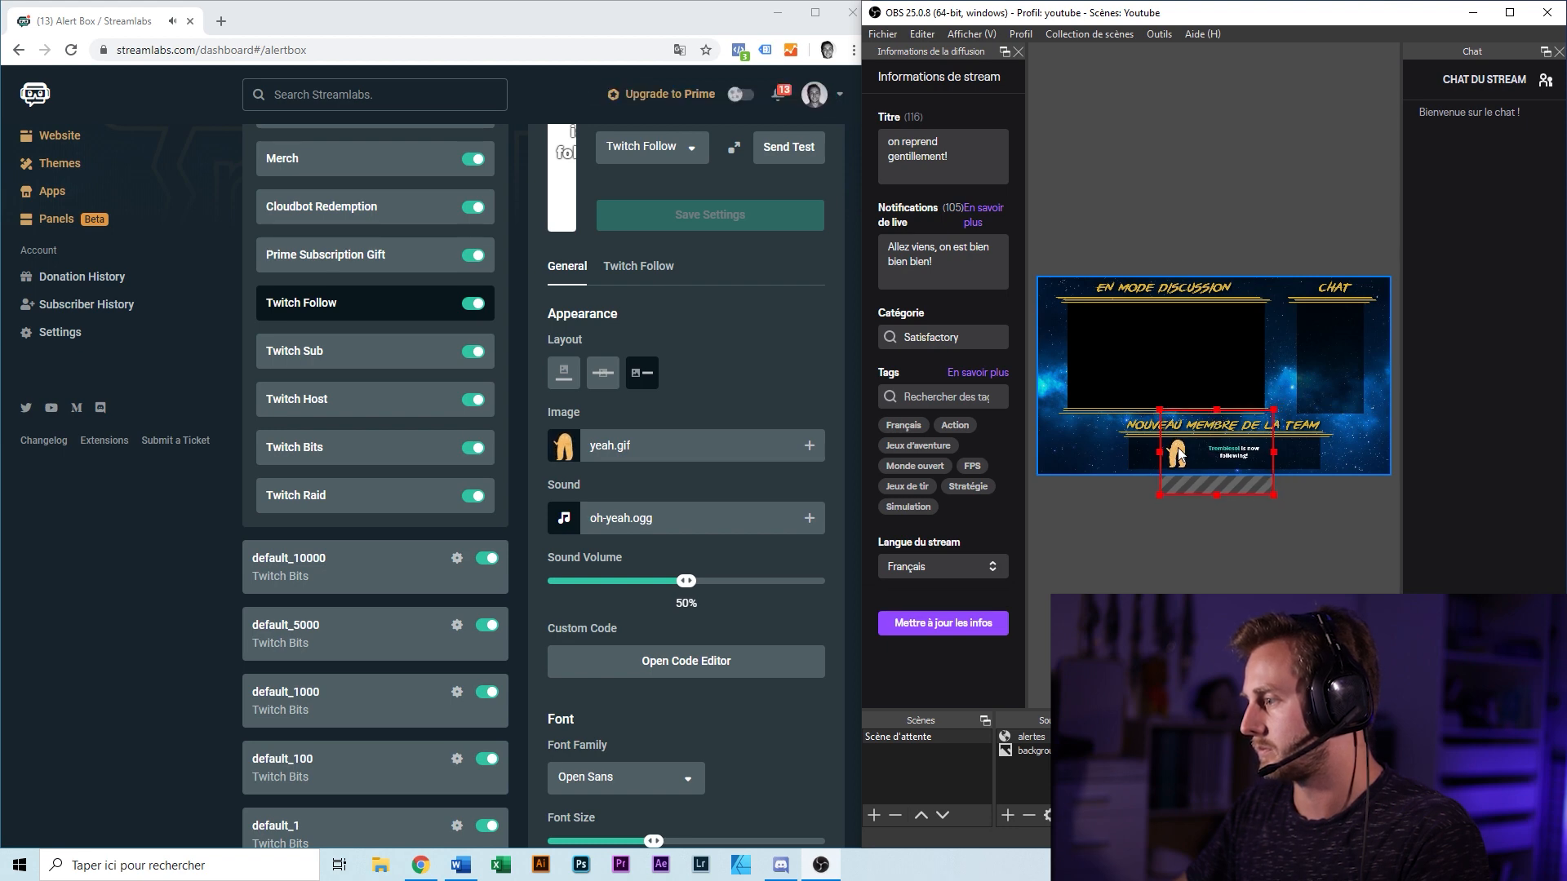
click(1150, 565)
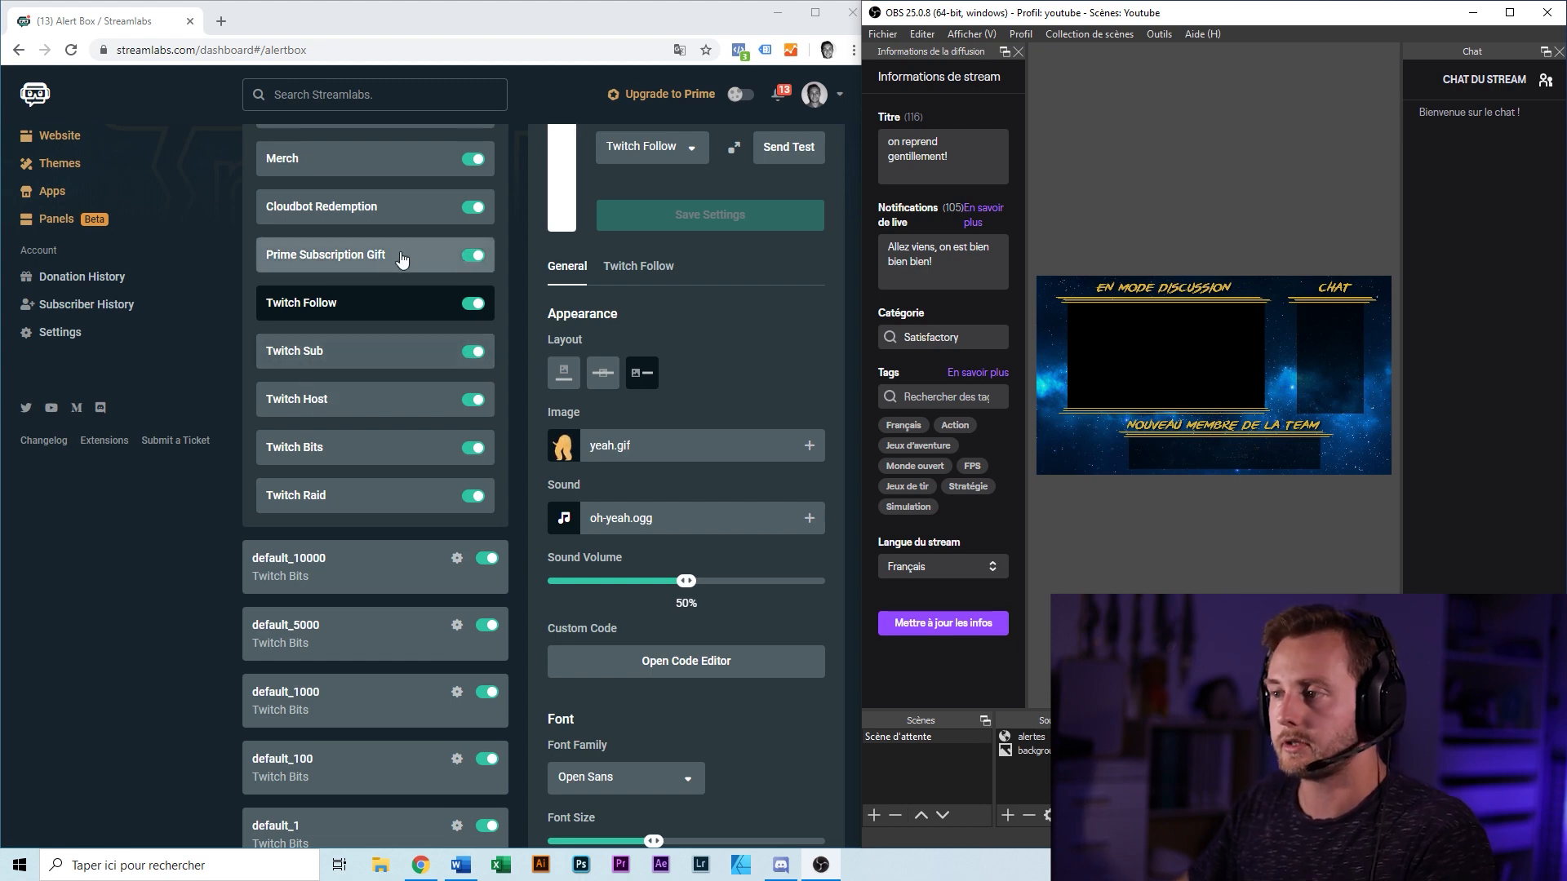
Send test alerts for the Twitch Bits and Donation events to check how they appear in the scene.
scroll(400, 270, up, 5)
scroll(408, 319, down, 4)
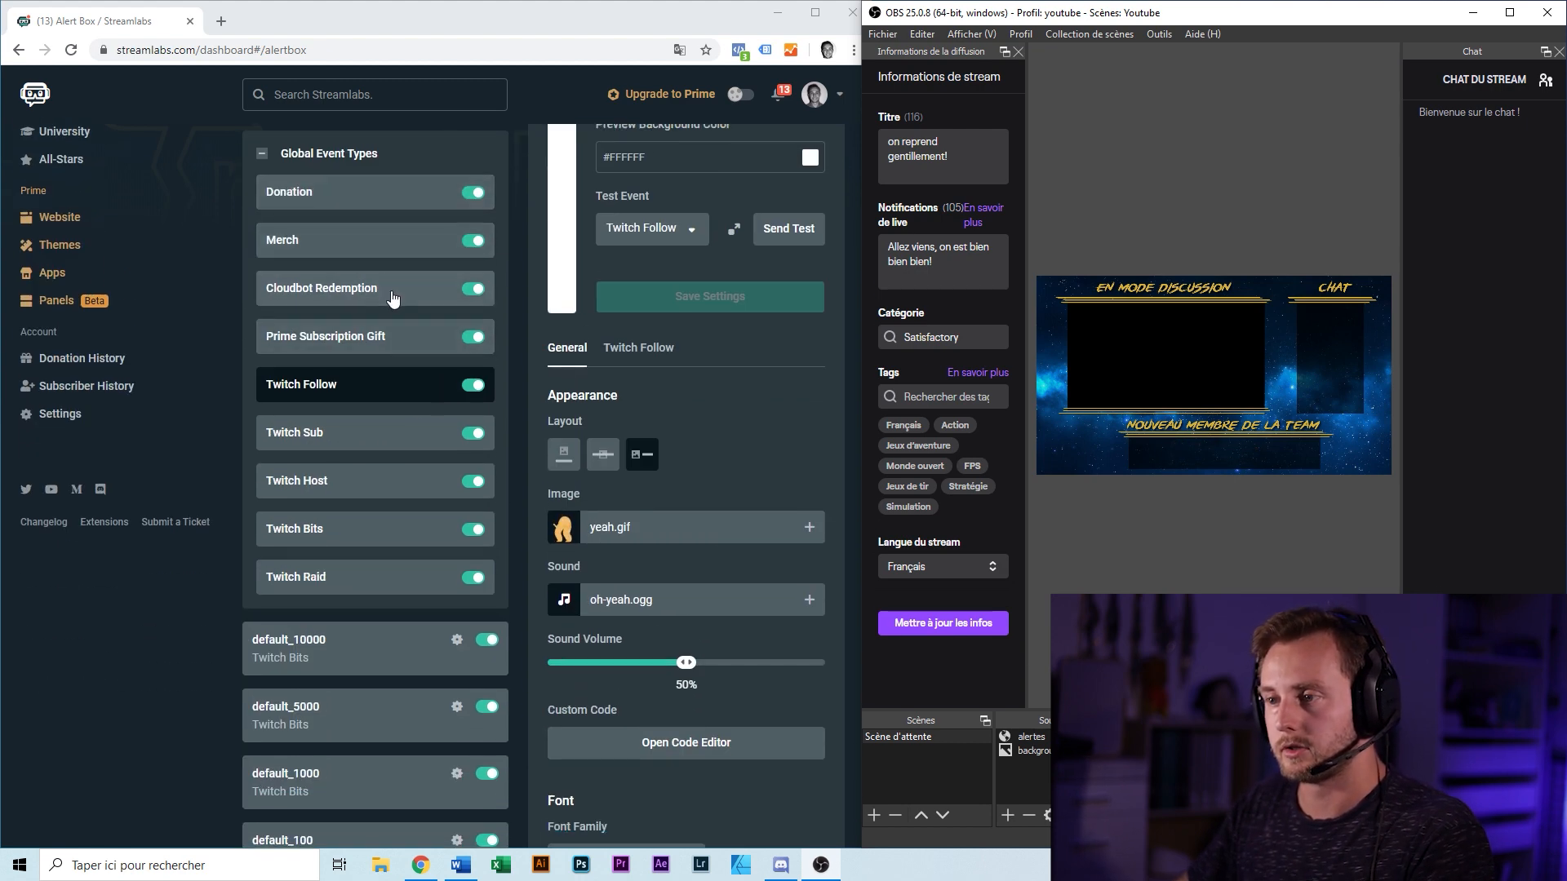
click(383, 531)
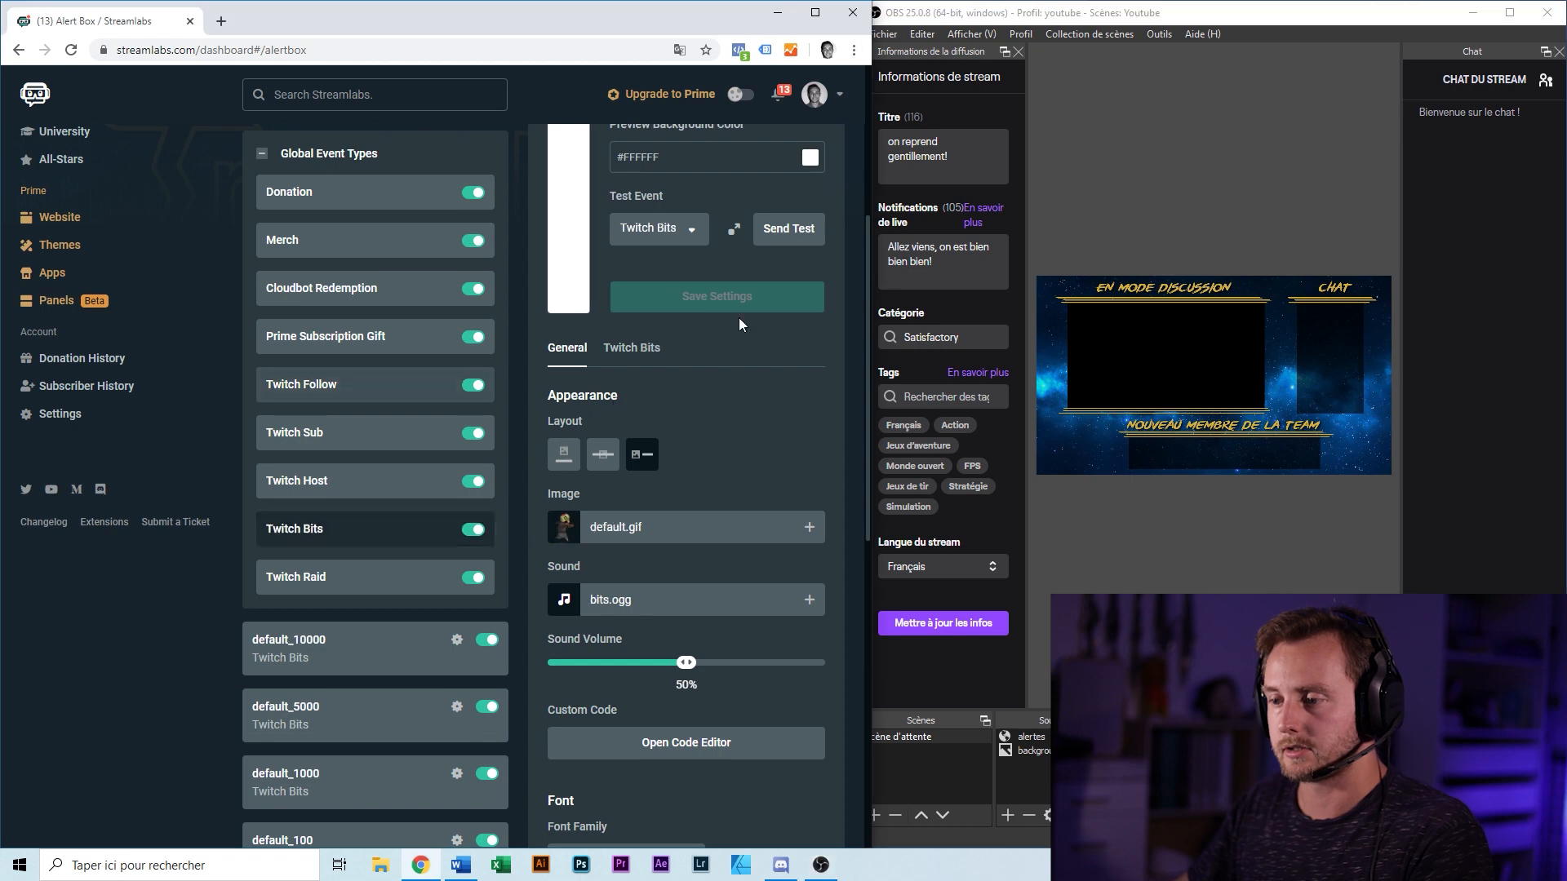
click(790, 231)
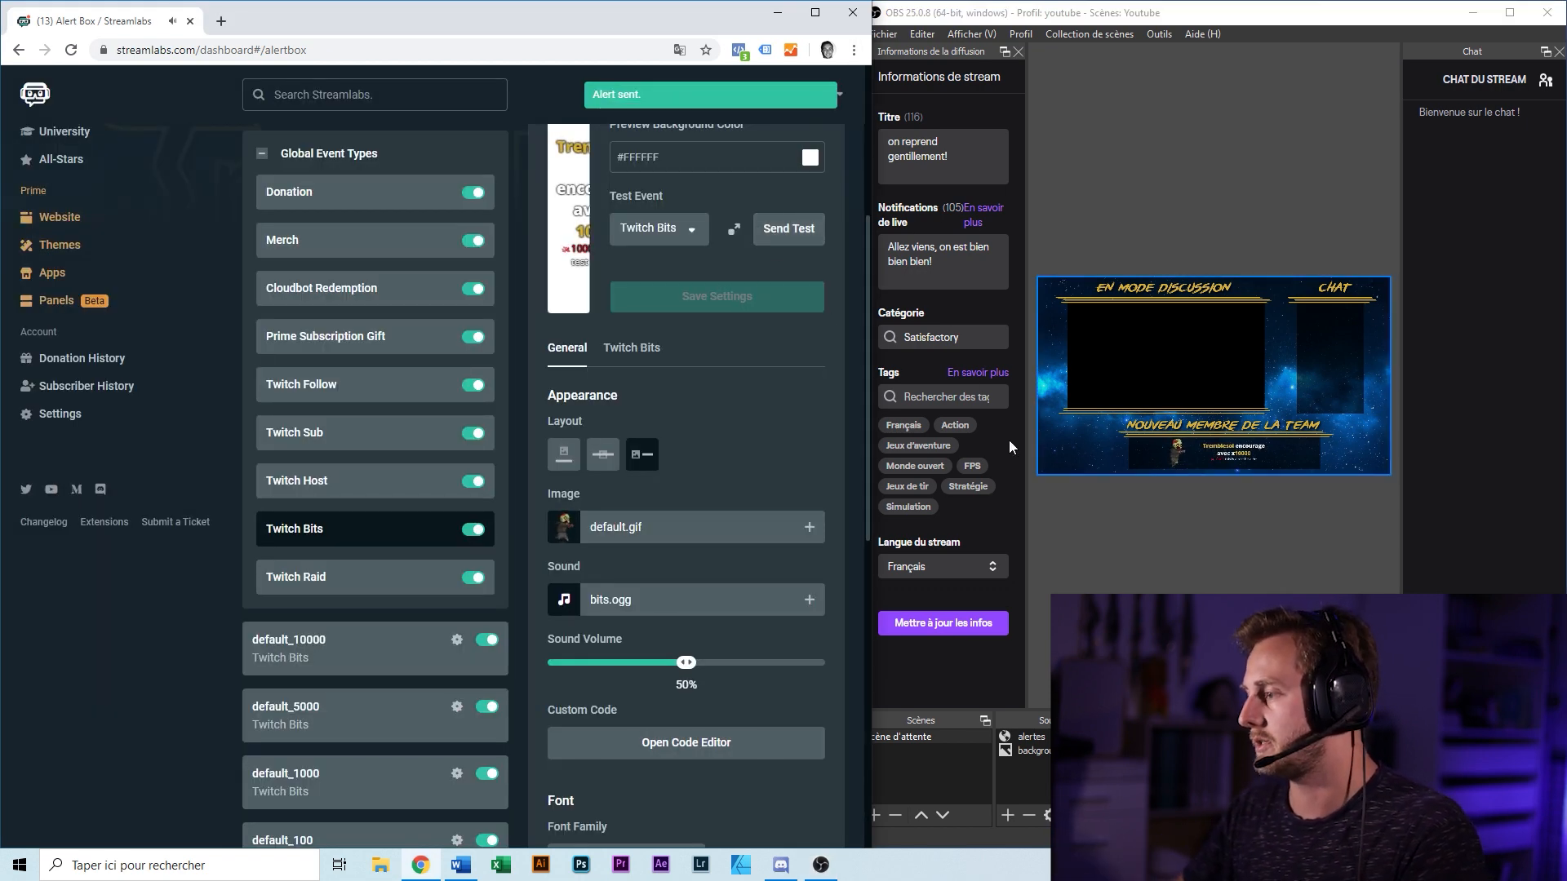
scroll(601, 276, up, 5)
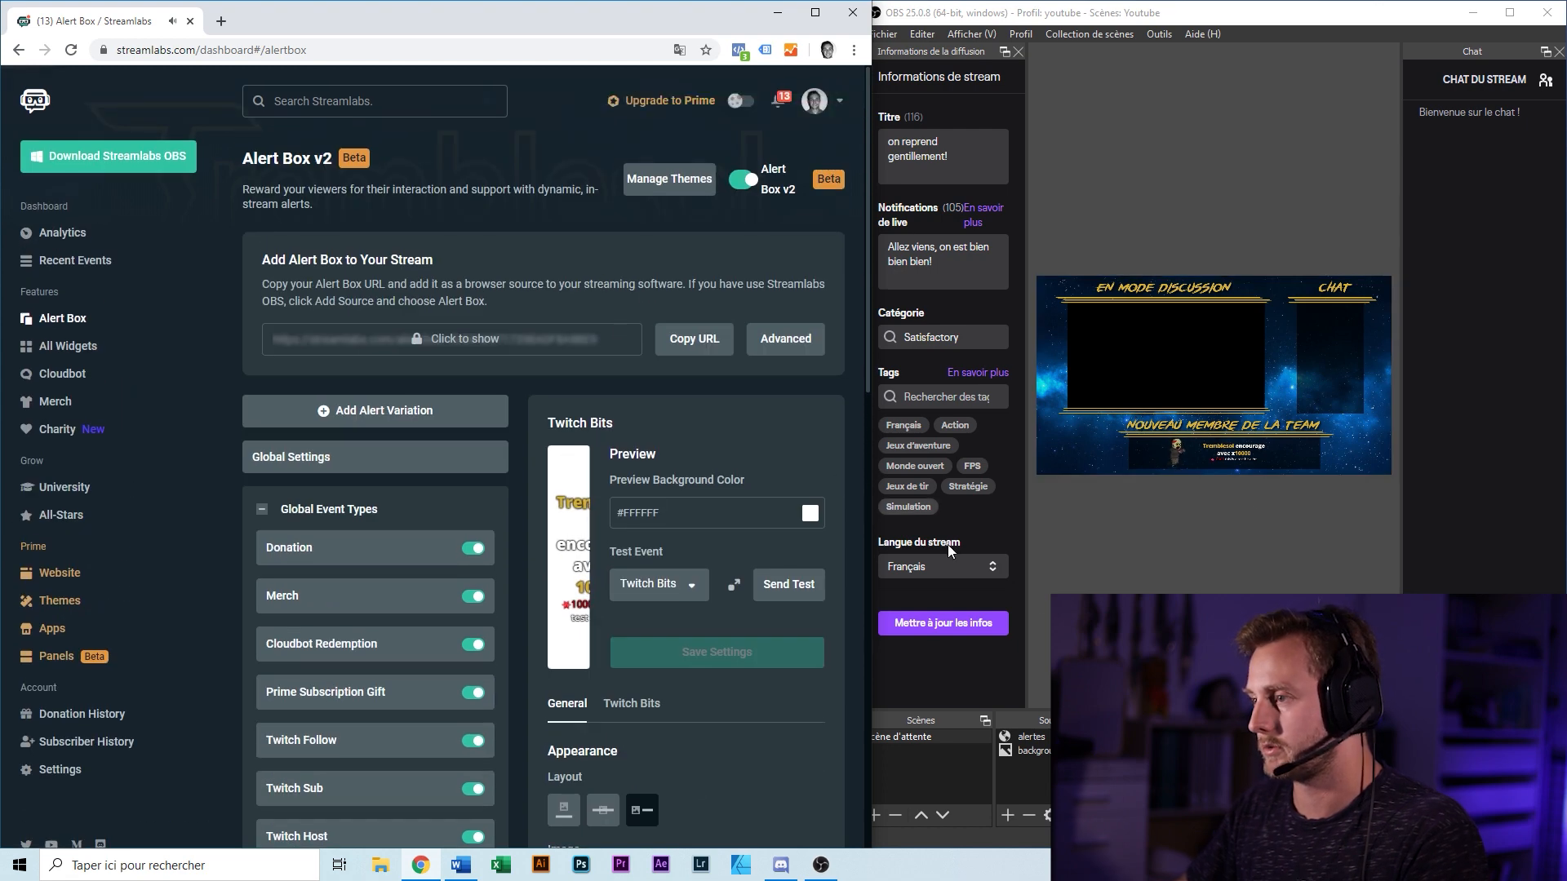
scroll(744, 530, down, 5)
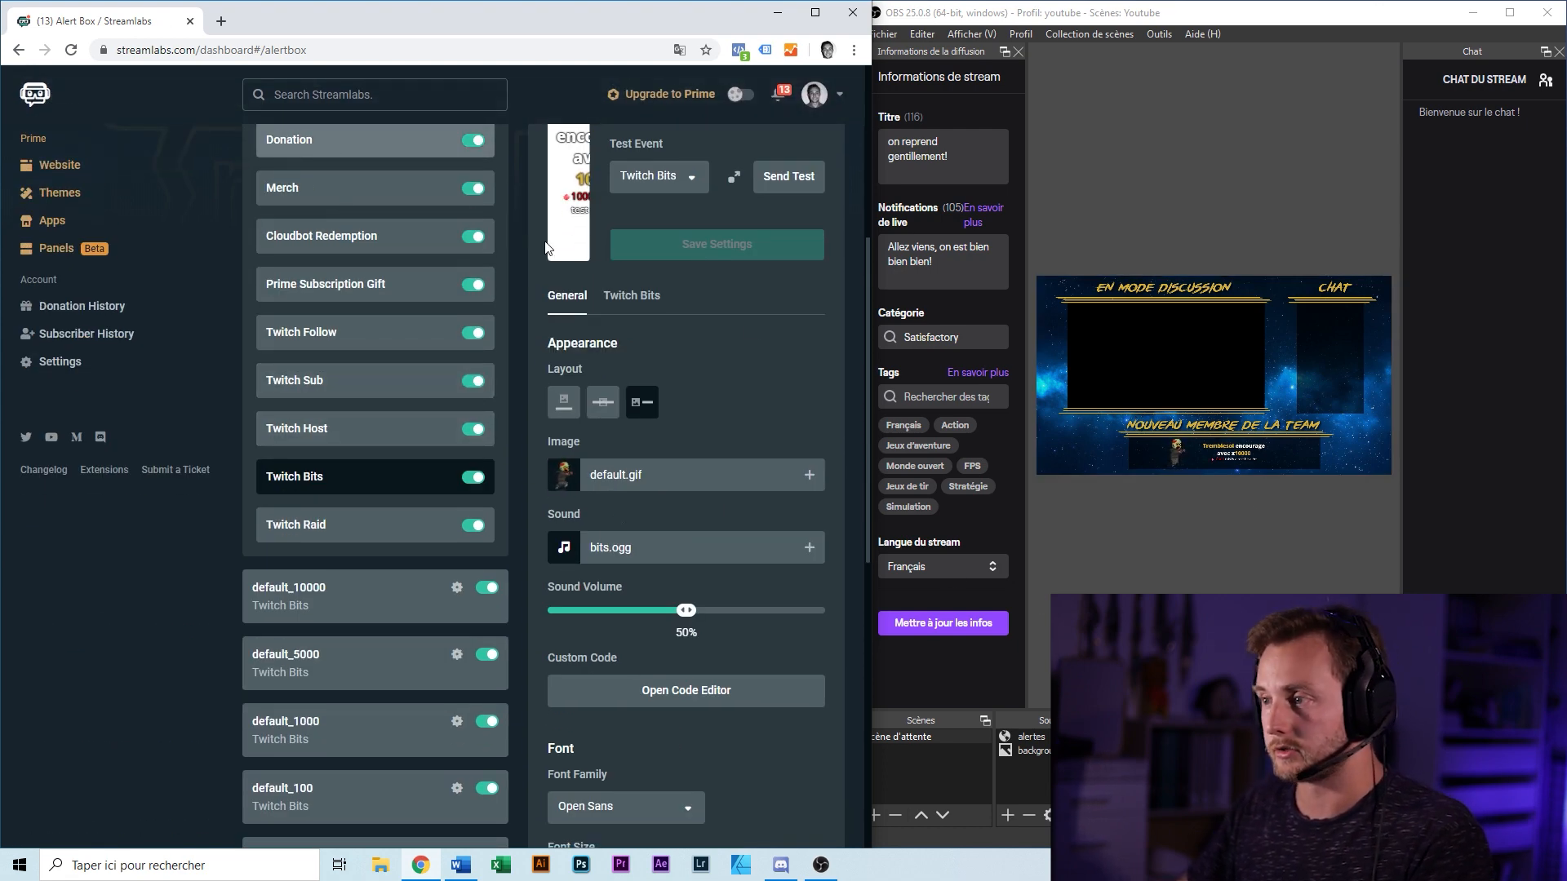
click(331, 147)
click(797, 176)
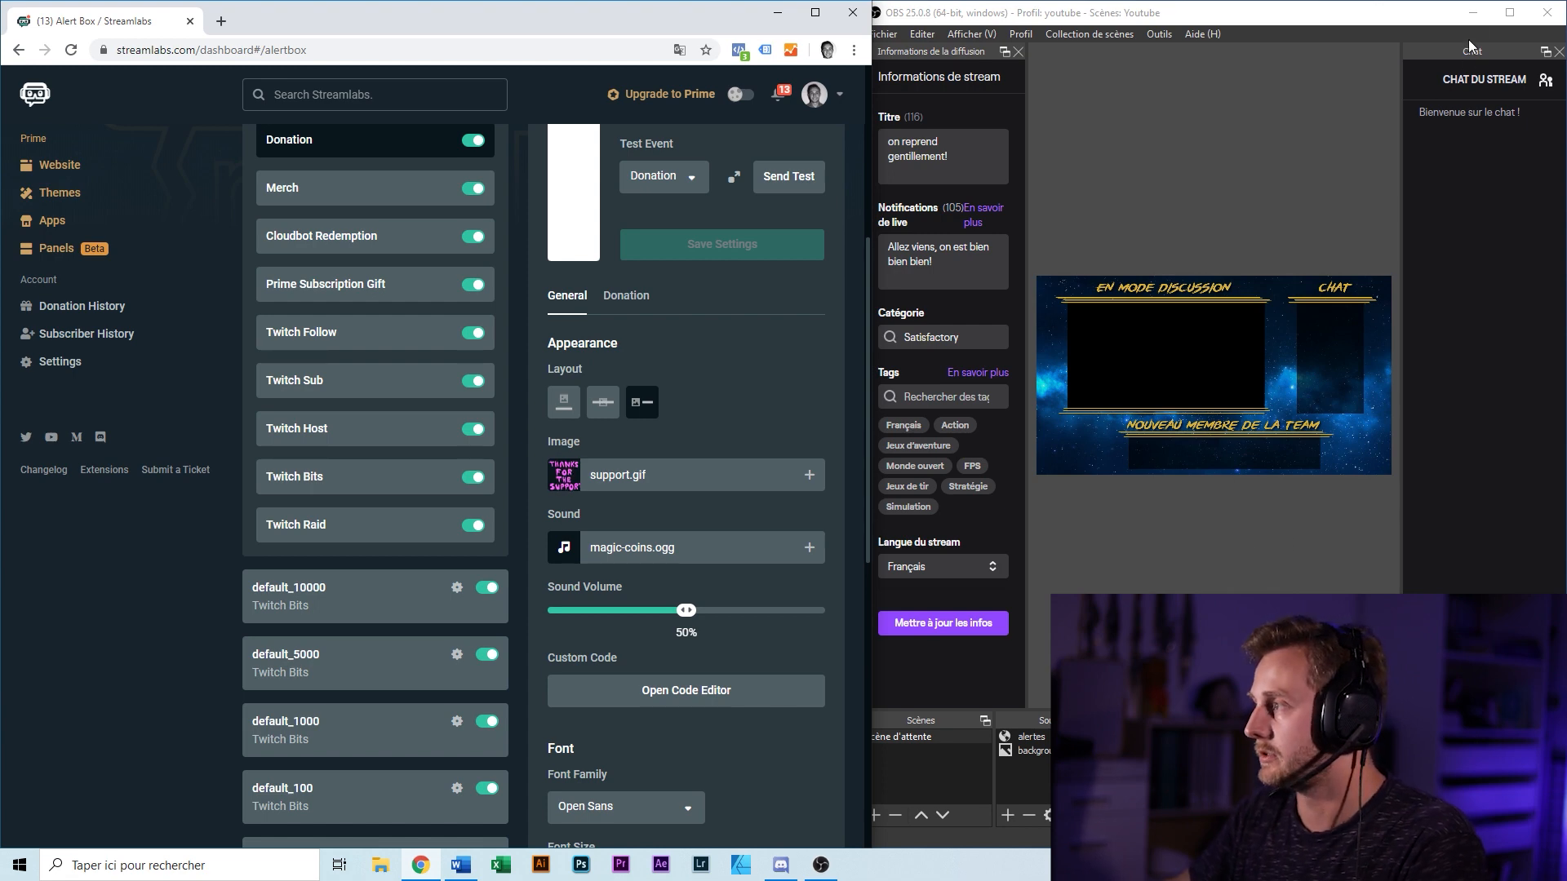
Minimize OBS, maximize the Streamlabs browser window and open the Chat Box widget from the widget gallery.
click(1473, 12)
double_click(572, 21)
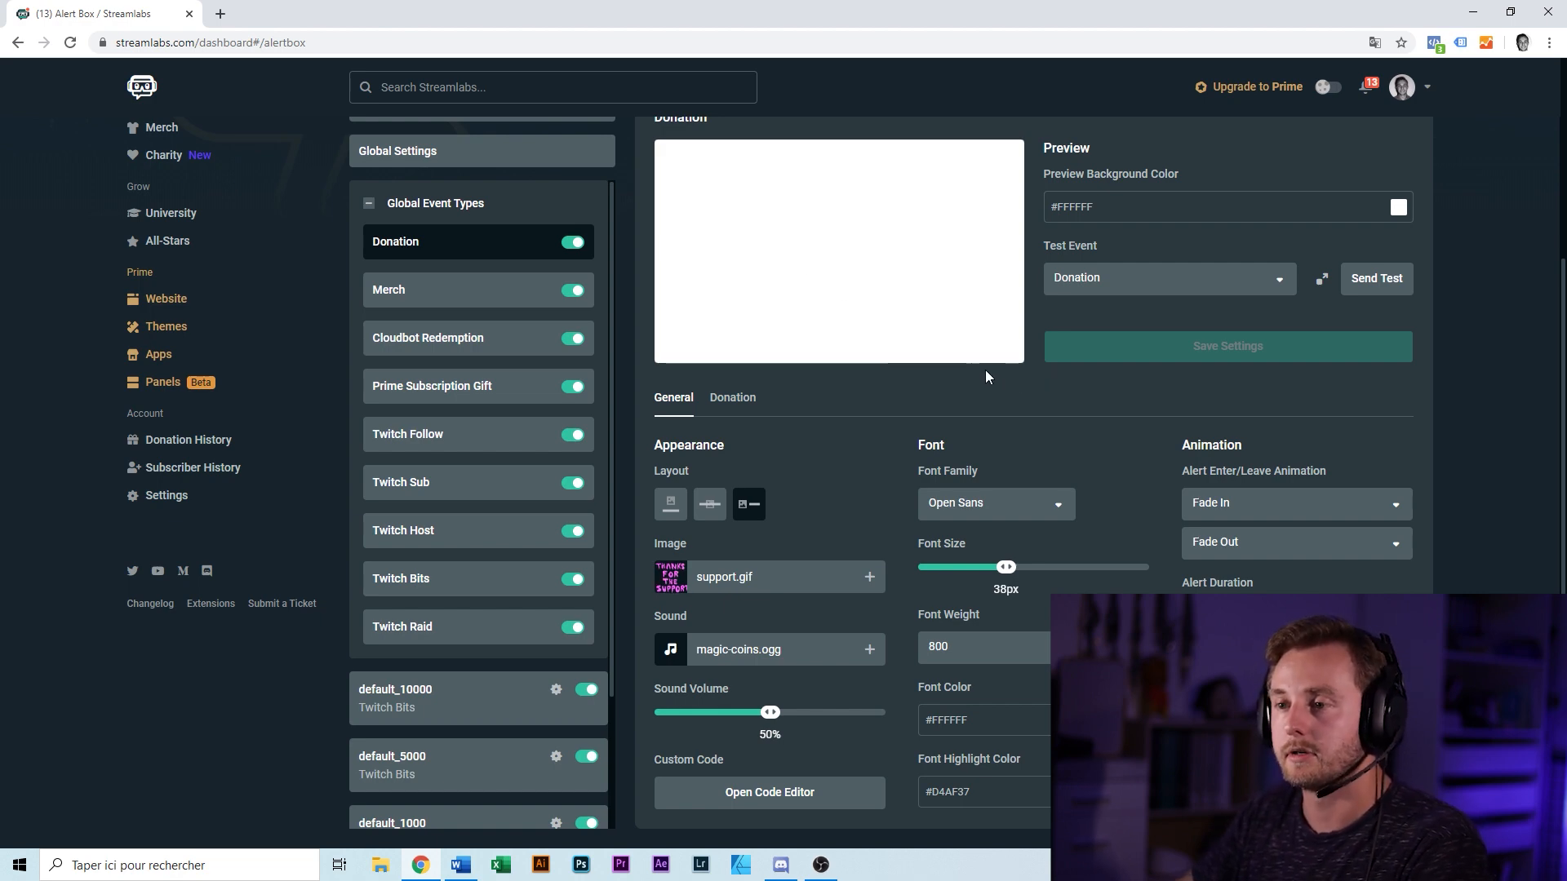
scroll(324, 172, up, 3)
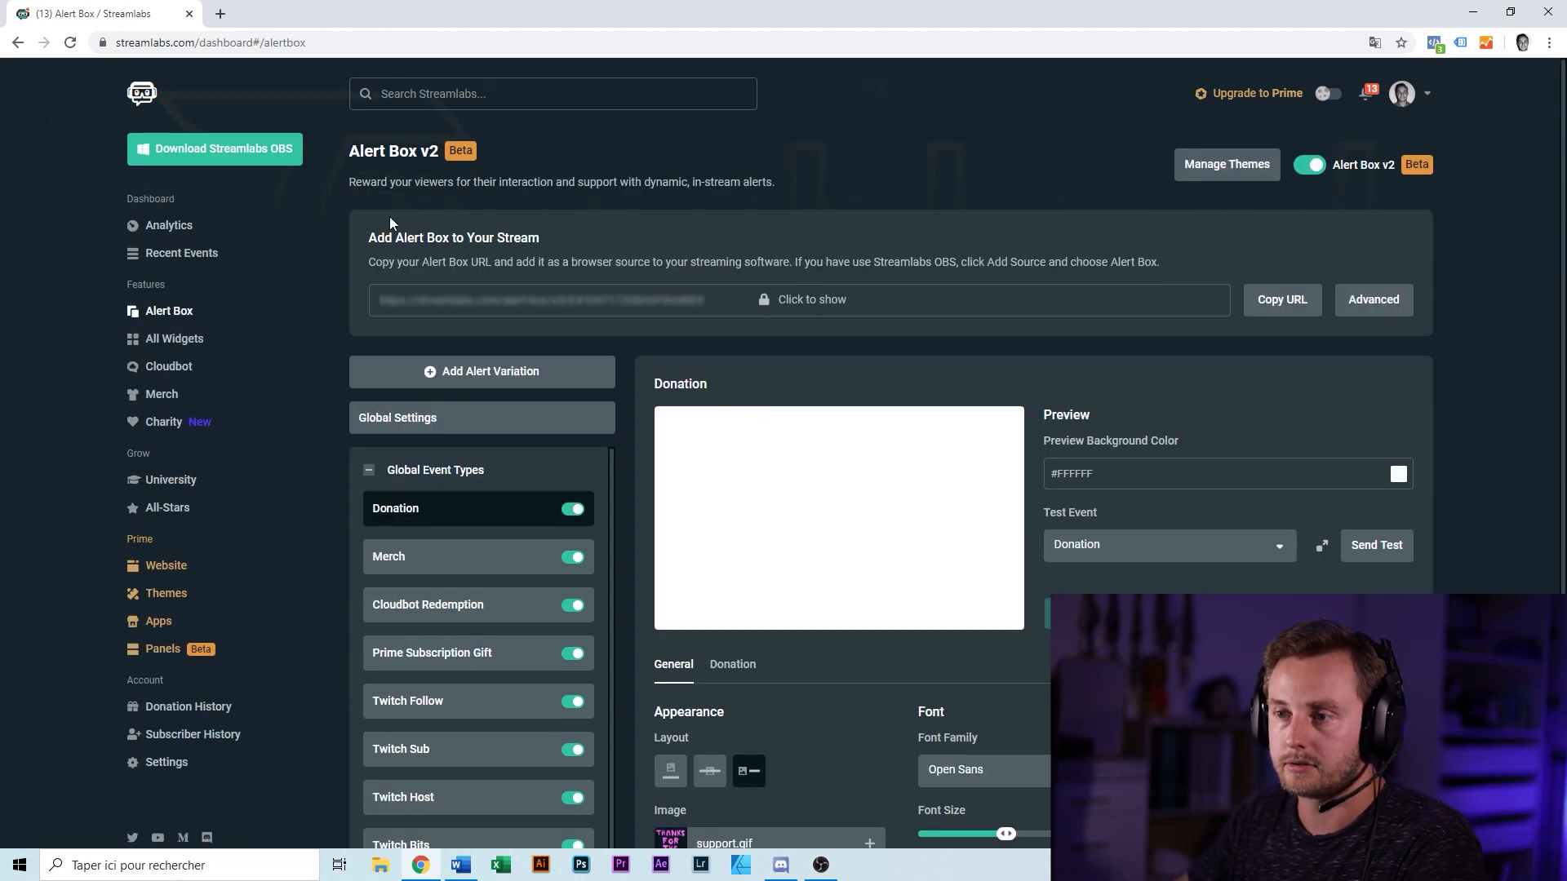
click(177, 341)
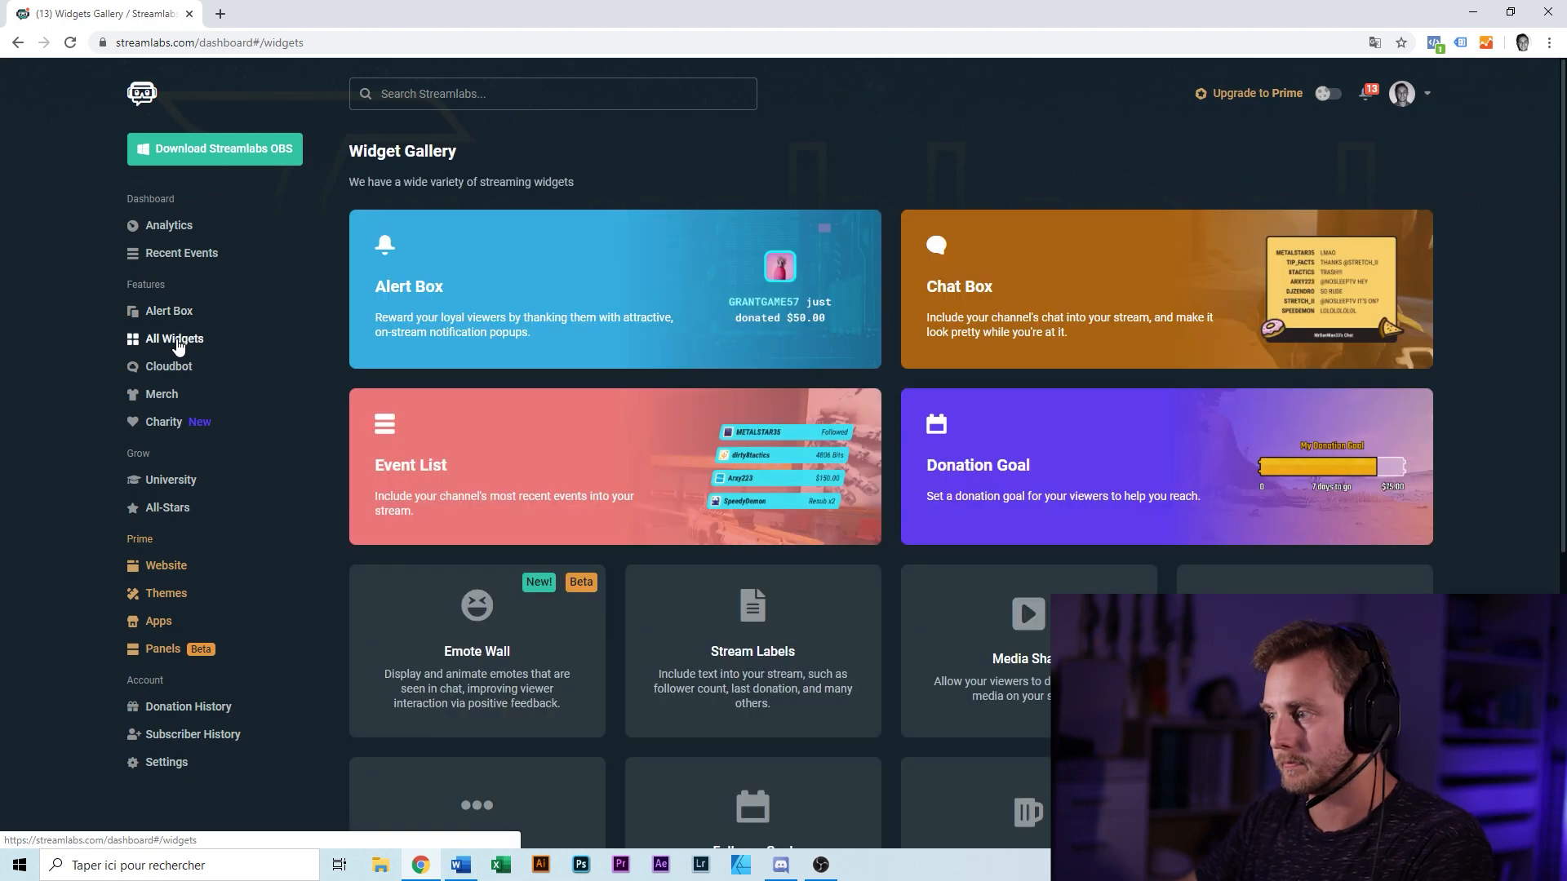
click(1084, 295)
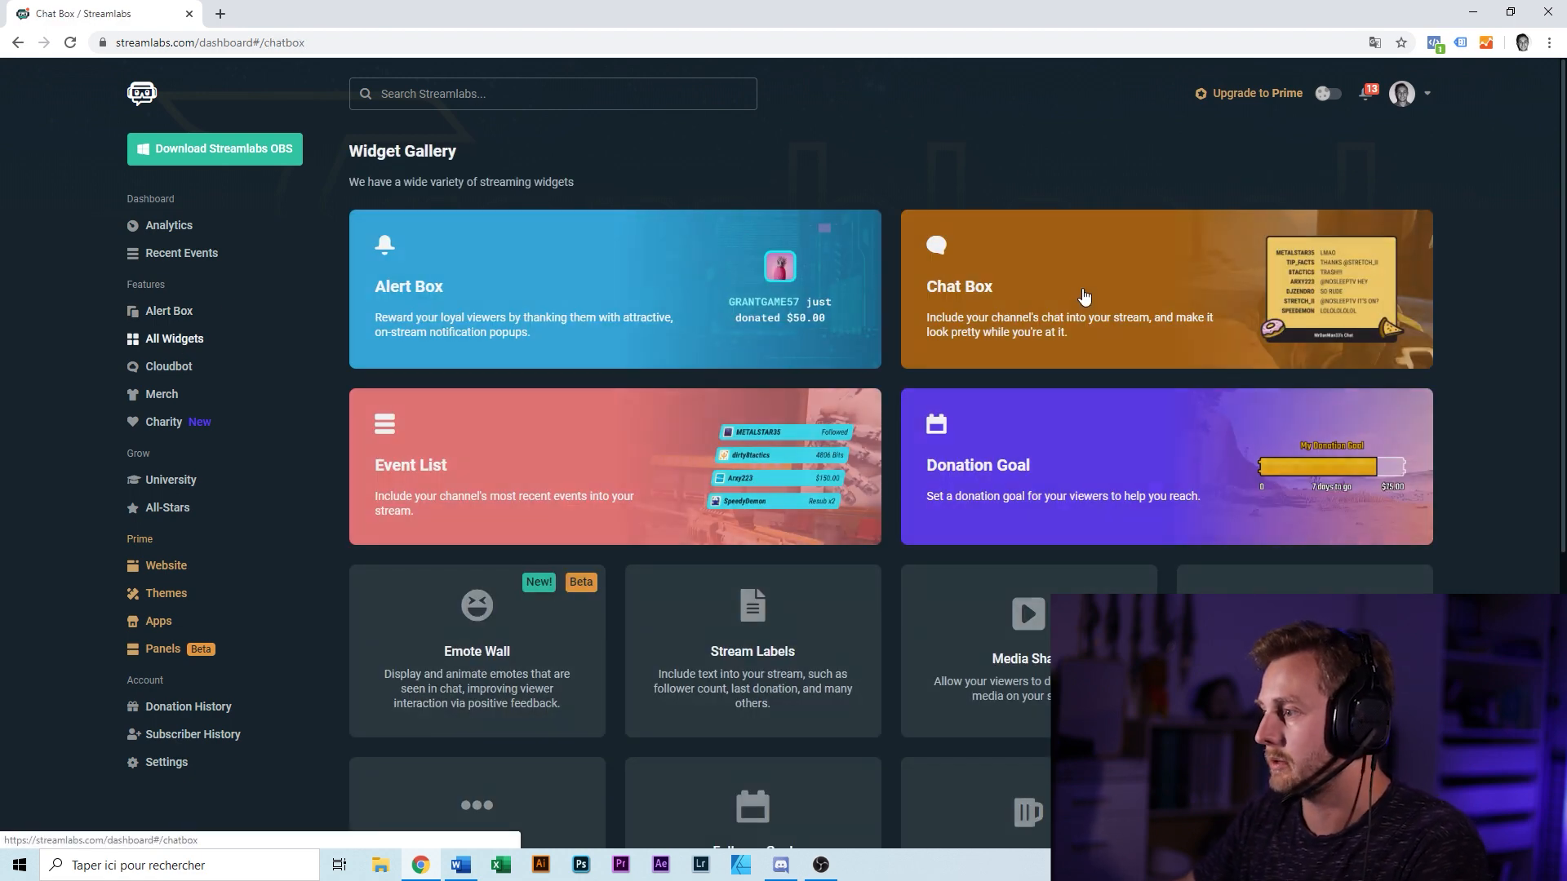
Look through the Chat Box settings and copy the widget URL.
scroll(1094, 318, down, 4)
scroll(1097, 332, down, 4)
scroll(720, 693, down, 3)
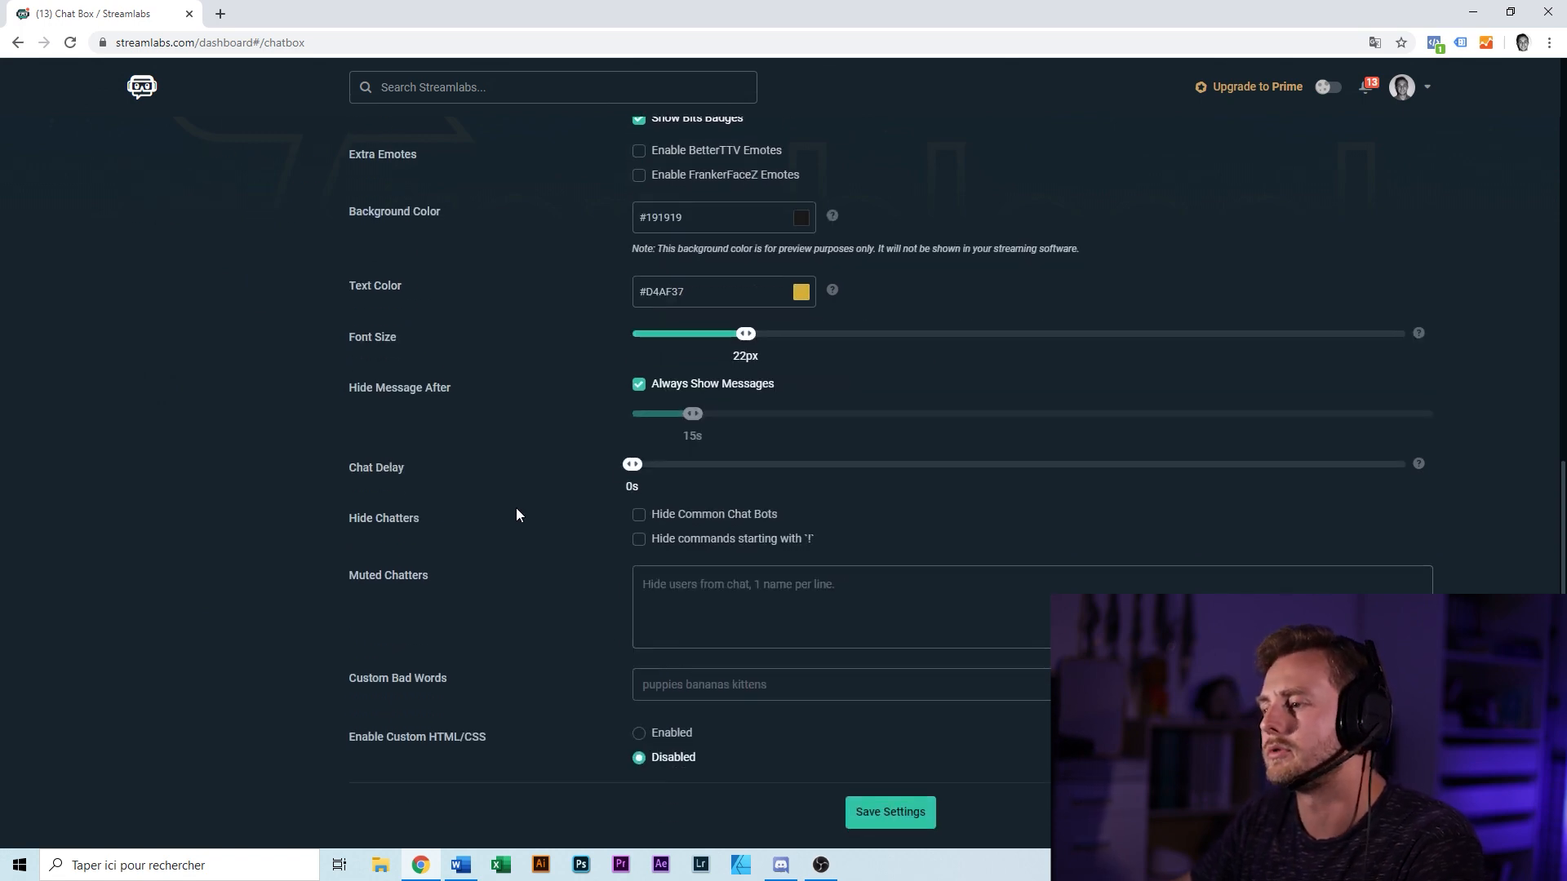
scroll(504, 531, up, 9)
click(1344, 326)
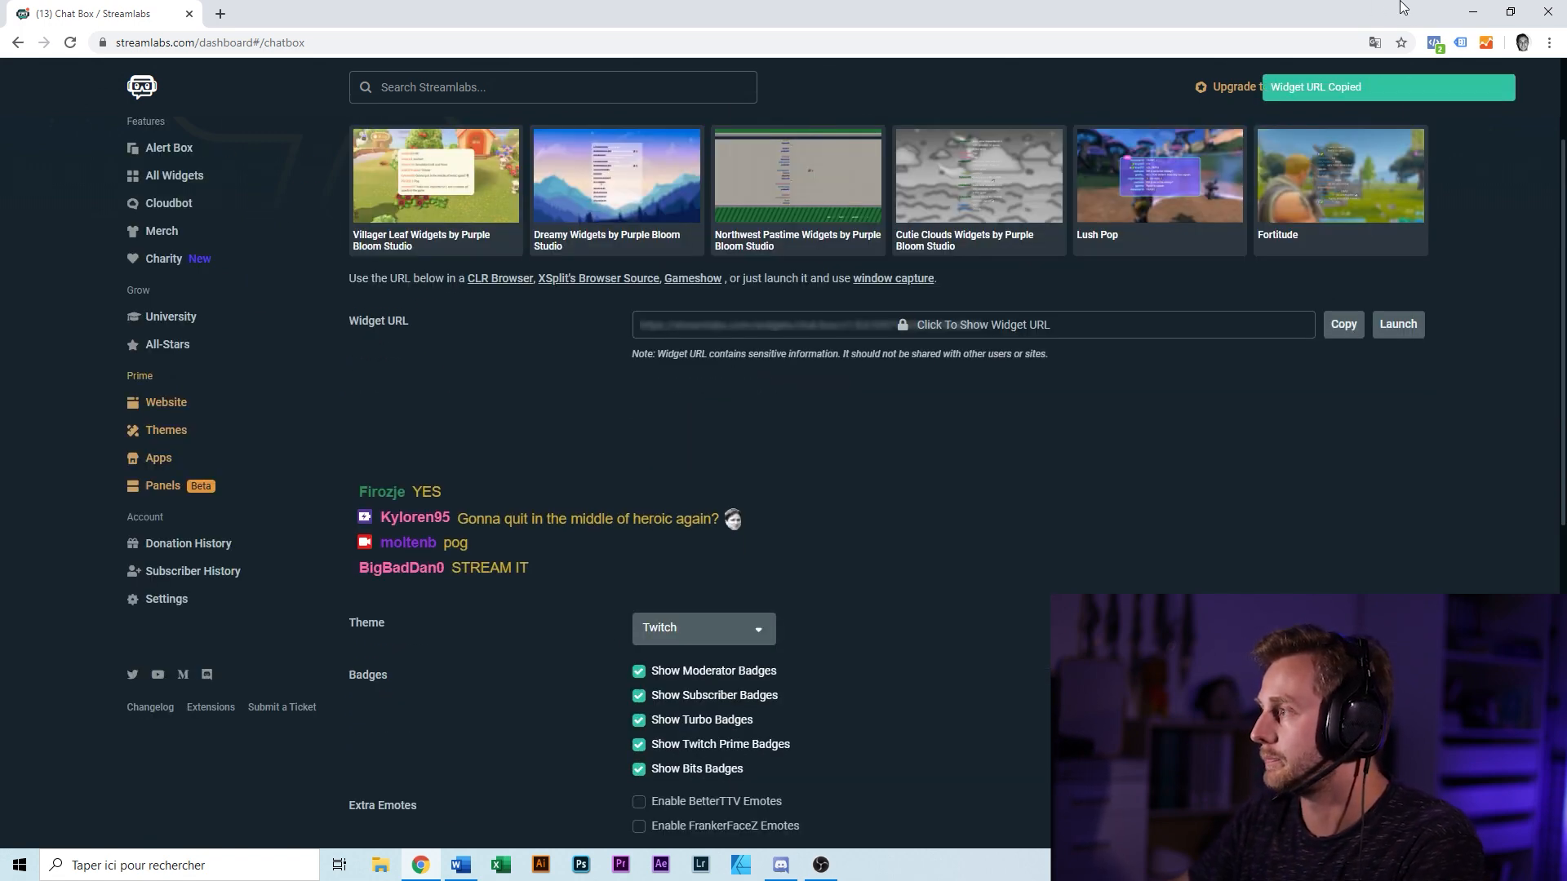
Switch to OBS, maximize its window, and add a new browser source (Navigateur) named Chat to the Scène d'attente scene.
click(1475, 15)
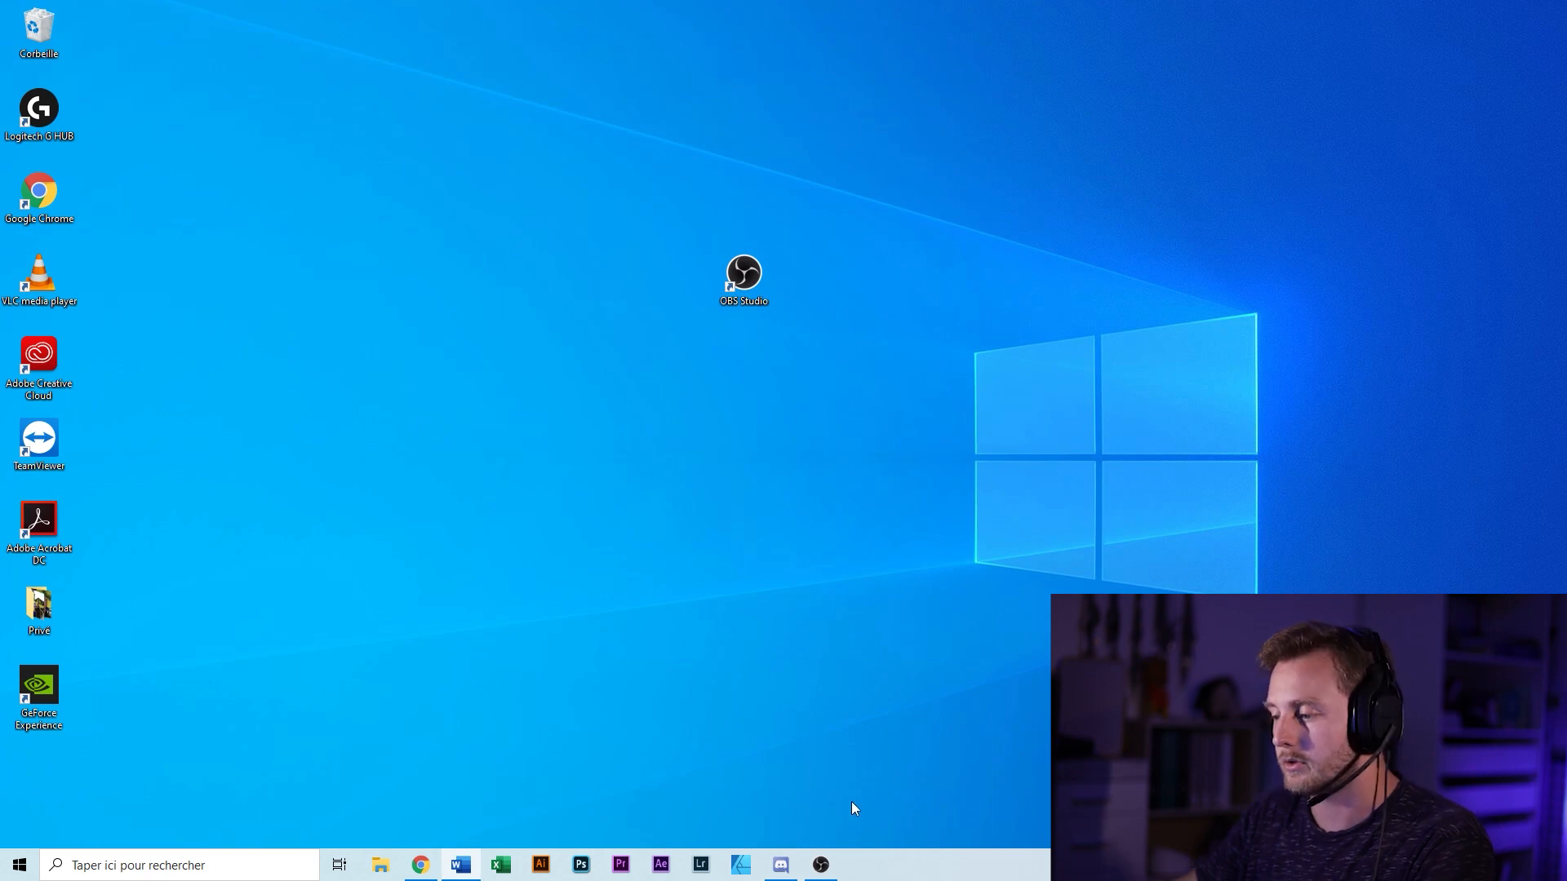
click(821, 865)
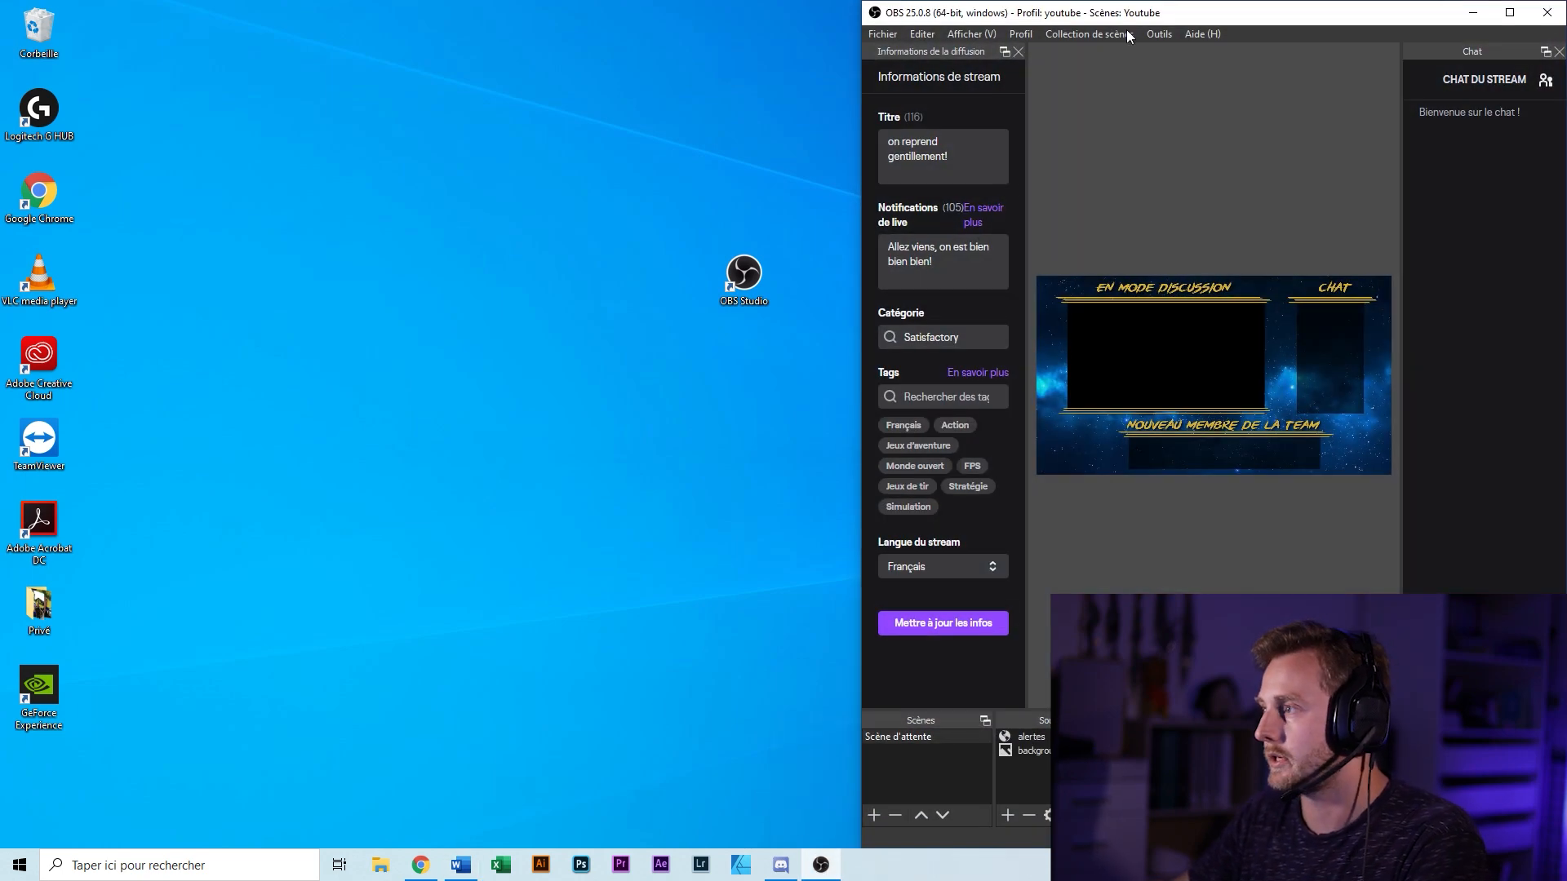
double_click(1150, 13)
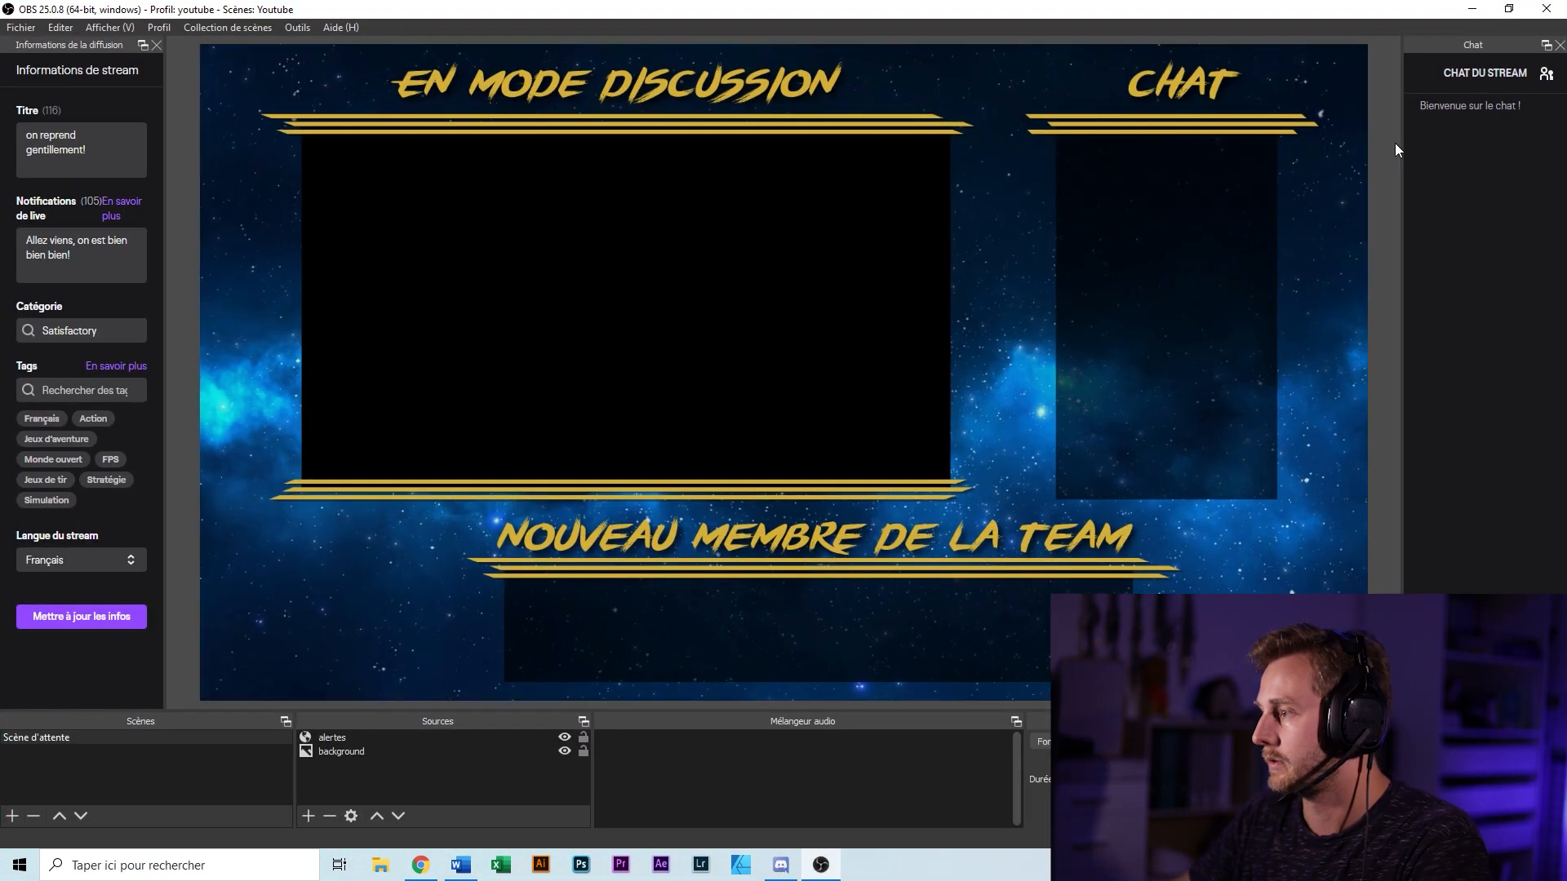
click(308, 817)
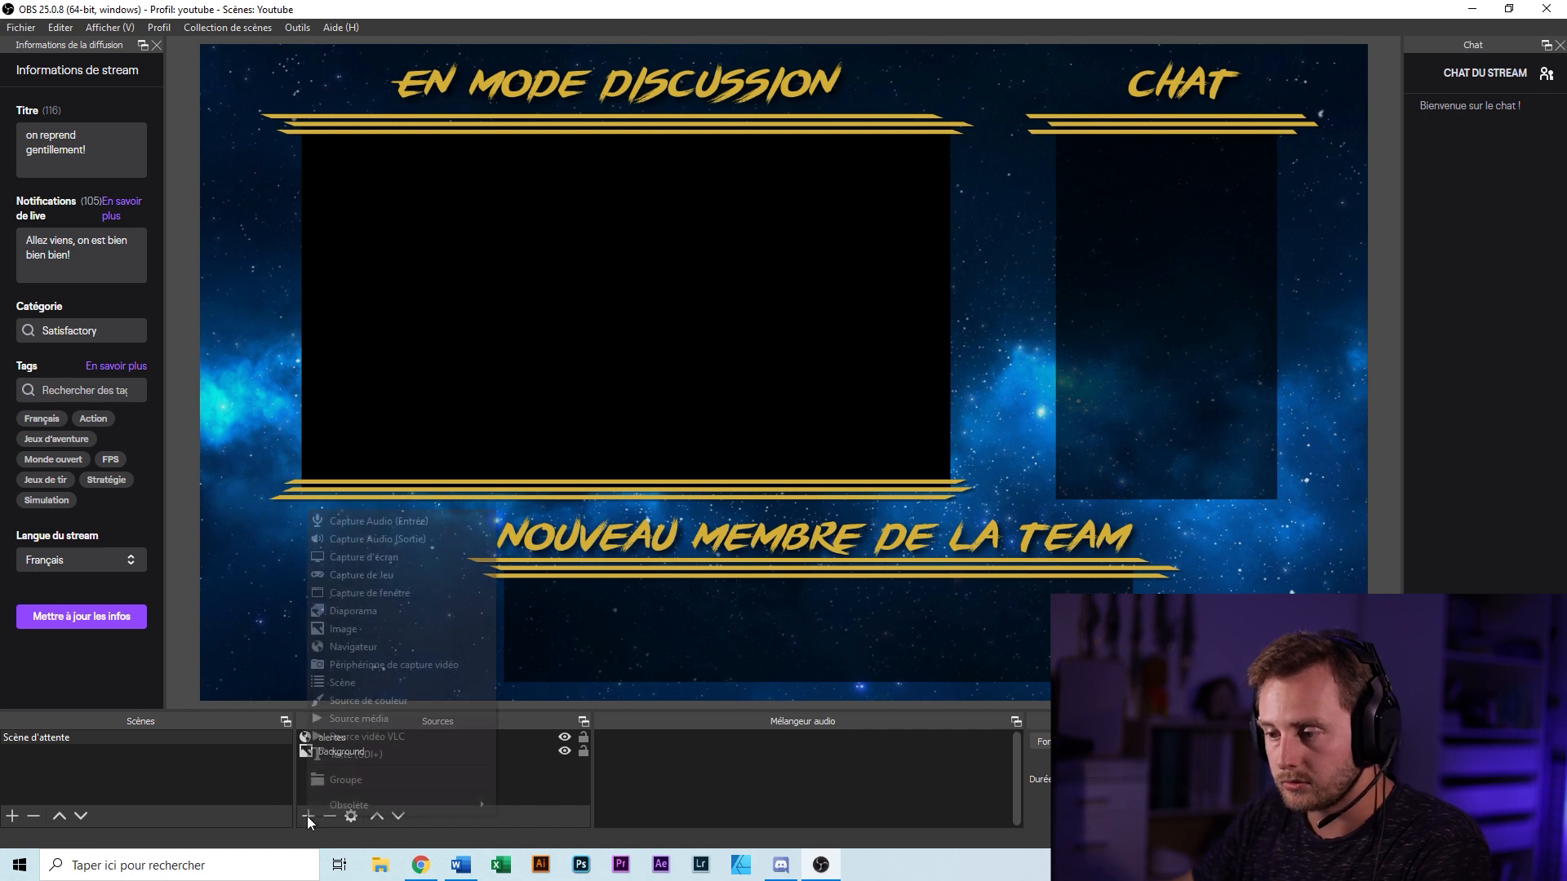
click(404, 646)
text(CHat)
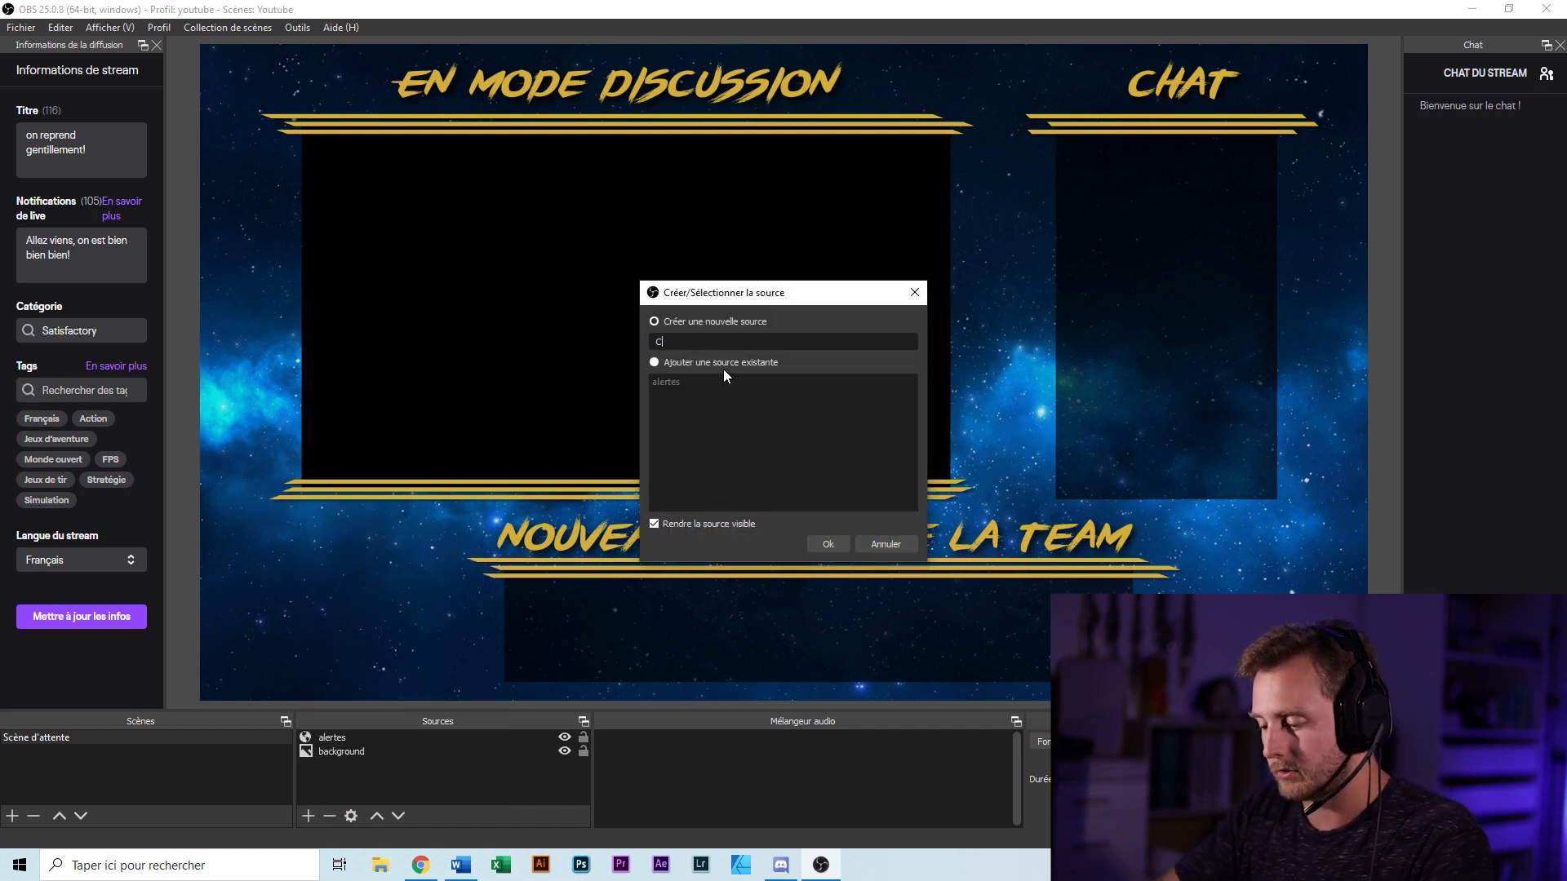
key(BackSpace)
key(BackSpace)
key(BackSpace)
text(hat)
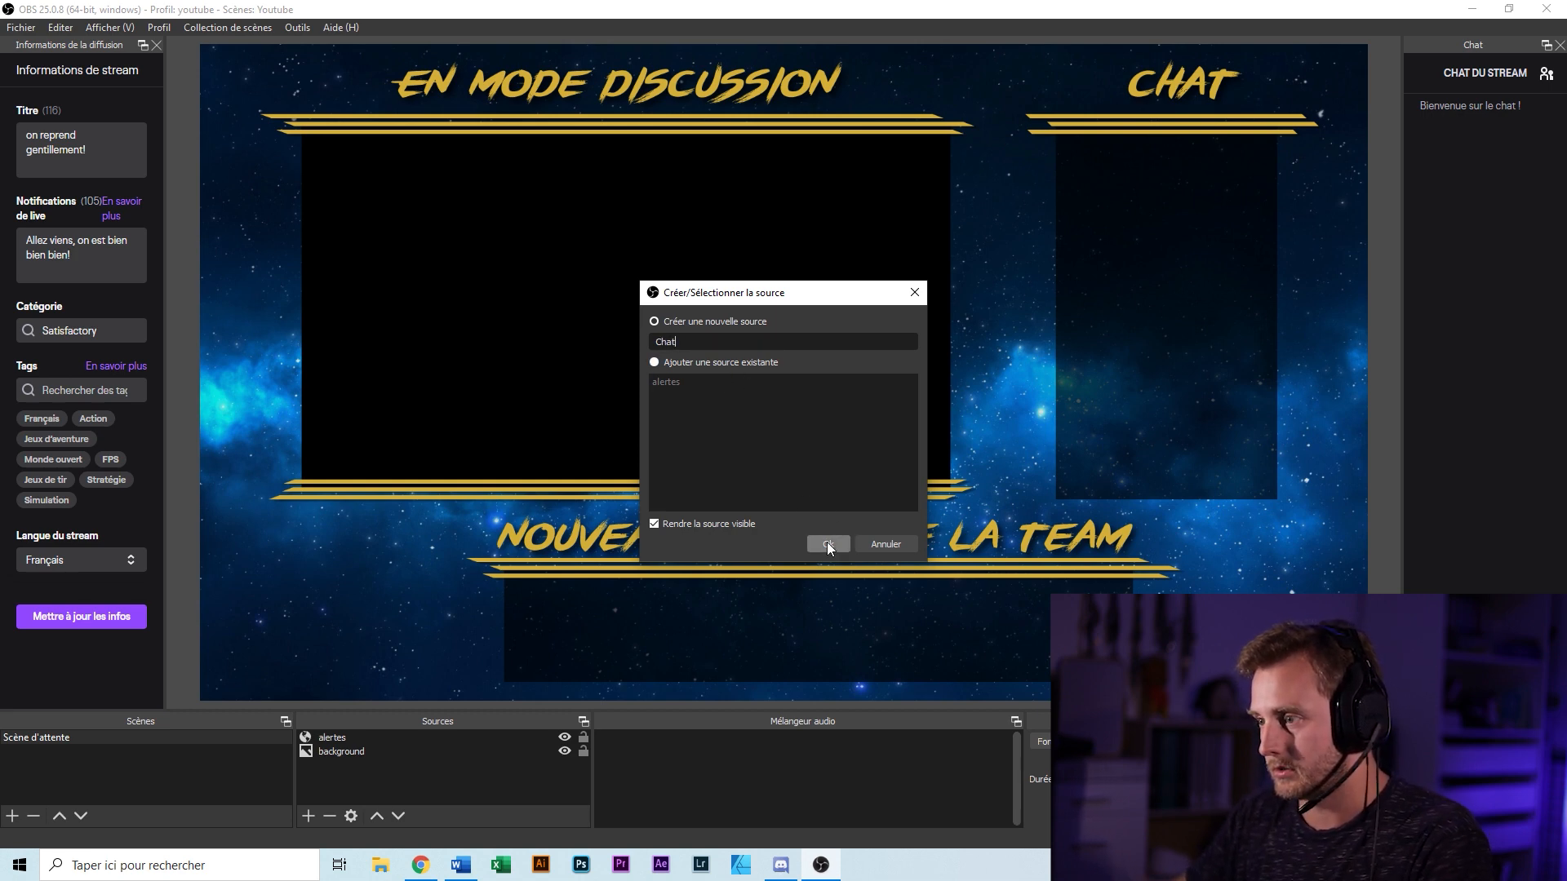
click(826, 542)
Set the Chat source's URL to the copied Chat Box widget URL and reduce the source's width to a narrow column.
triple_click(778, 494)
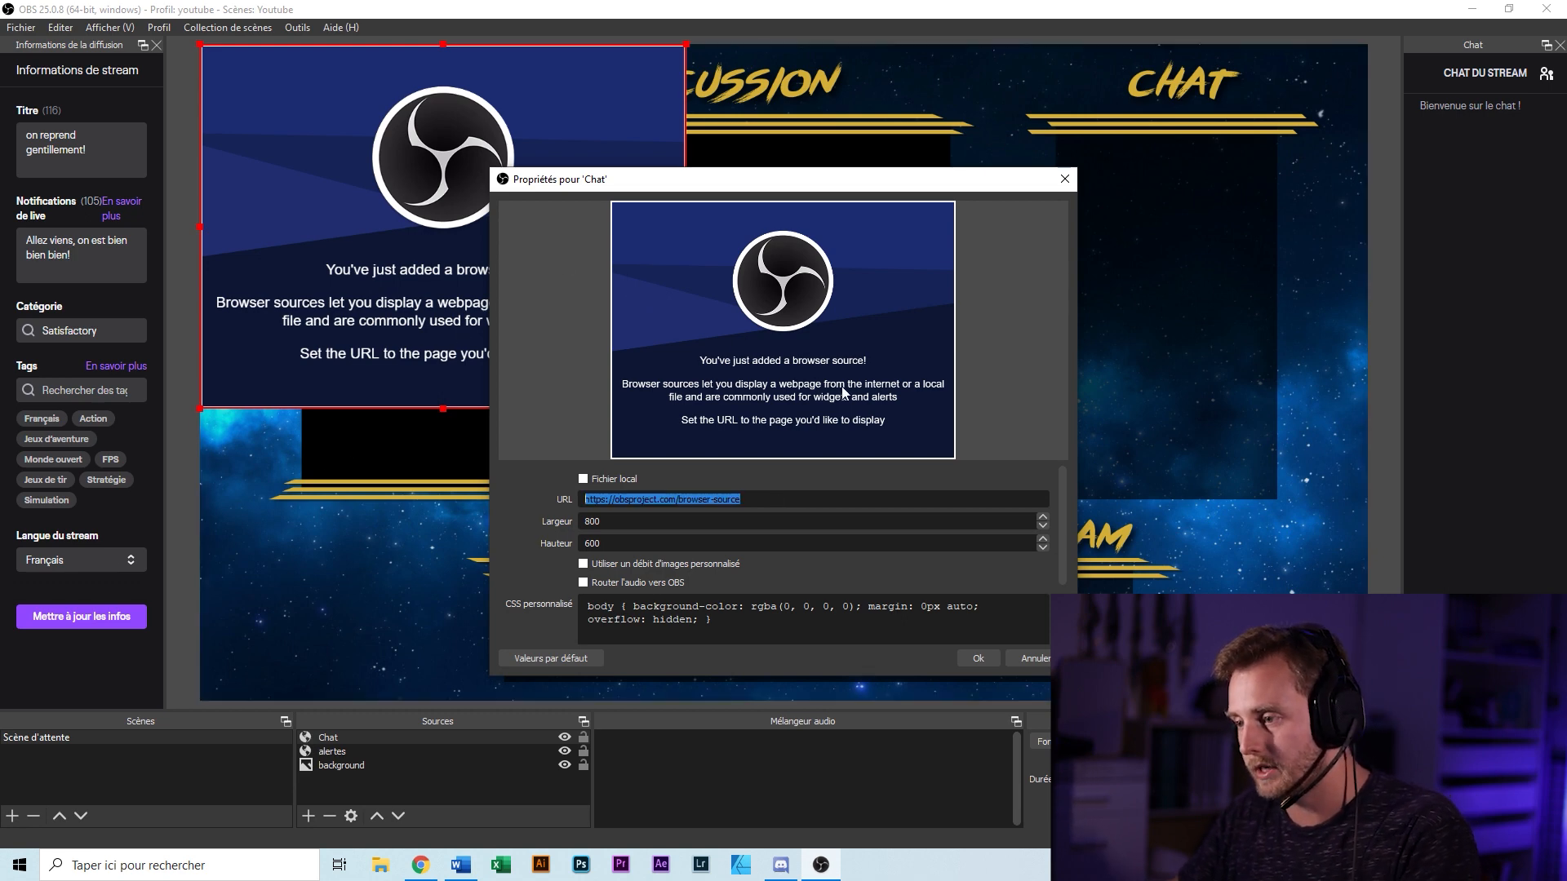
click(649, 522)
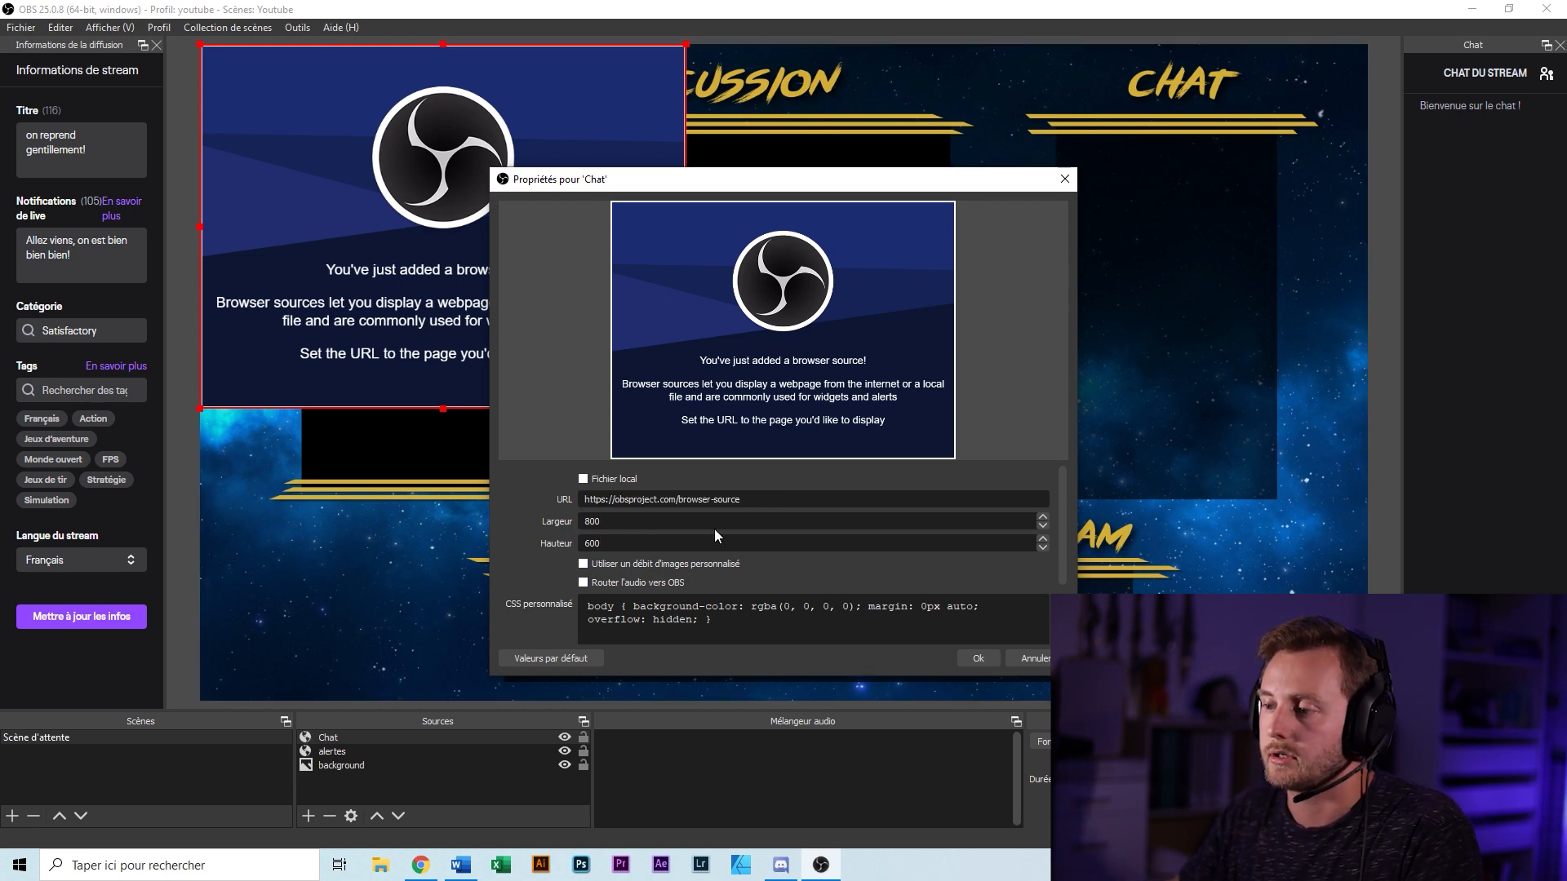
click(978, 658)
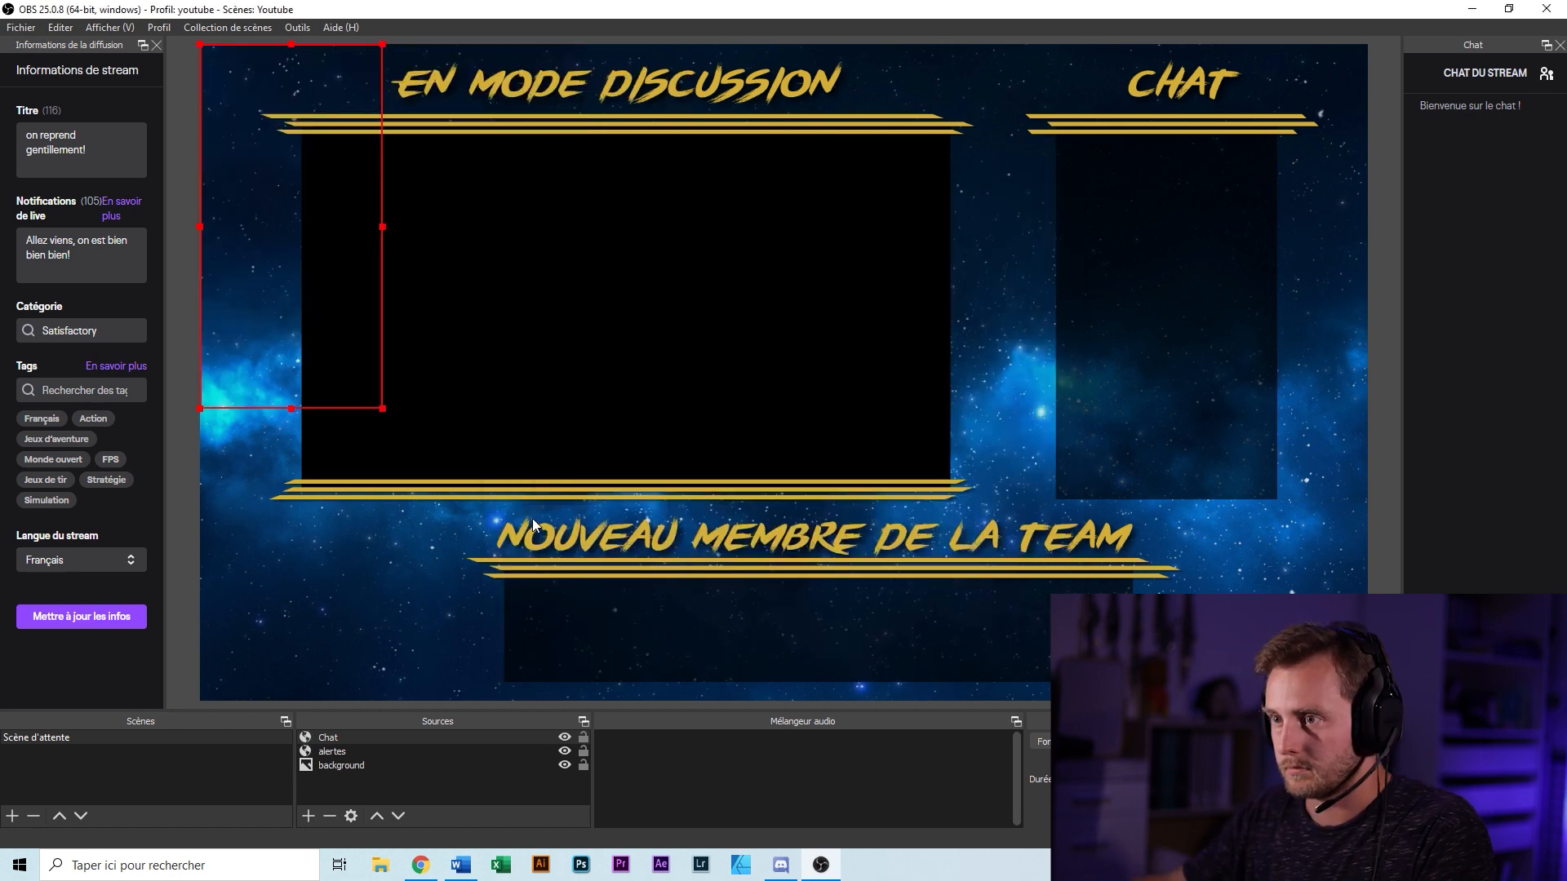
Move and enlarge the Chat source to the width of the scene's CHAT box and send the chat message "test test test test".
drag(278, 47, 1154, 134)
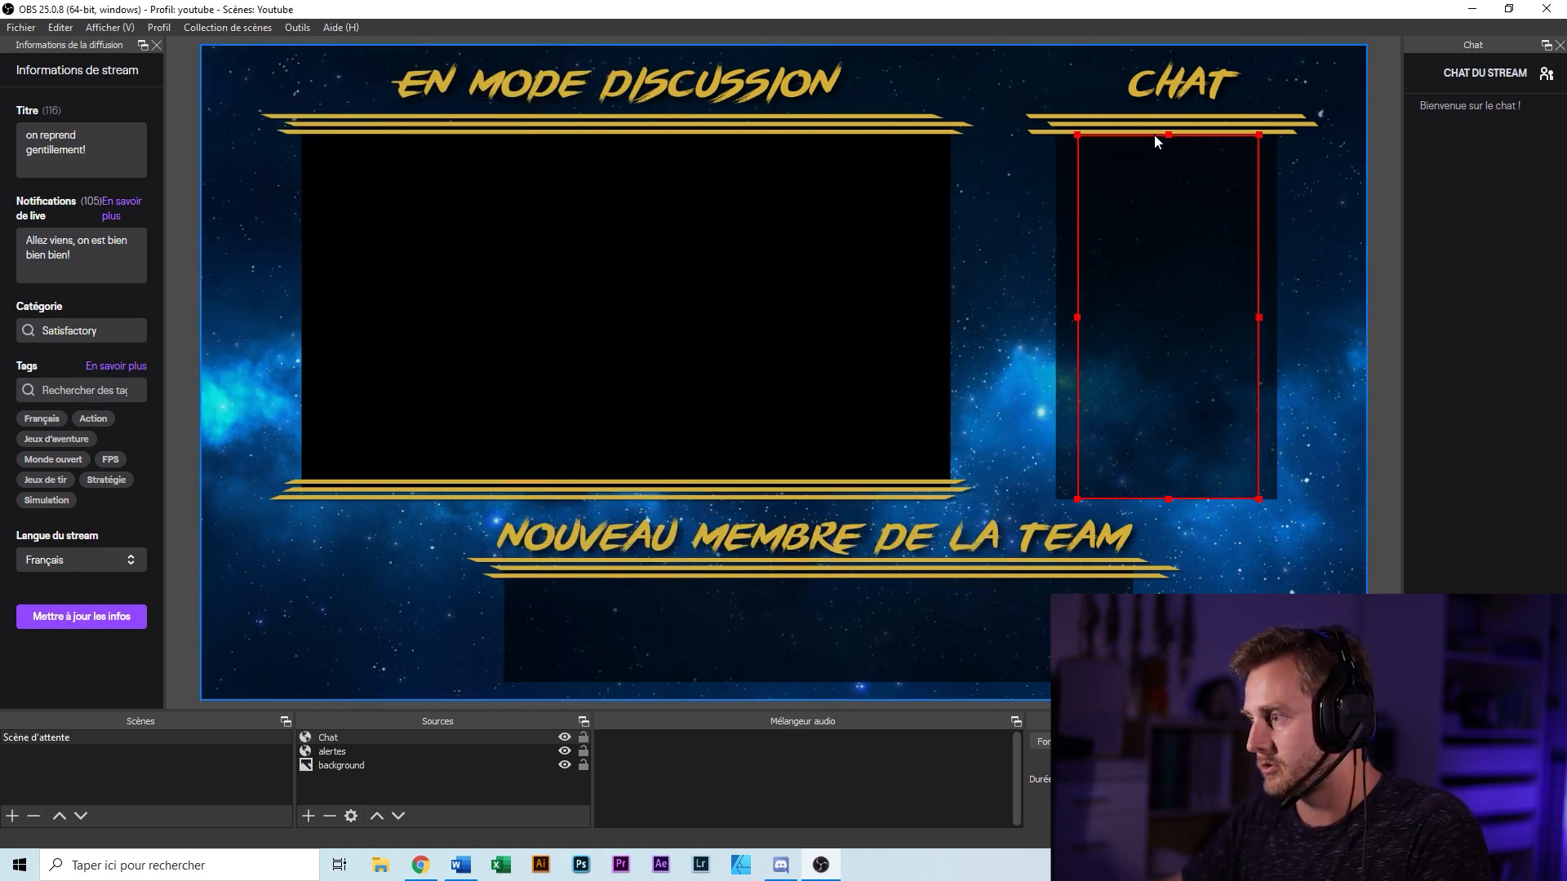
drag(1076, 320, 1059, 321)
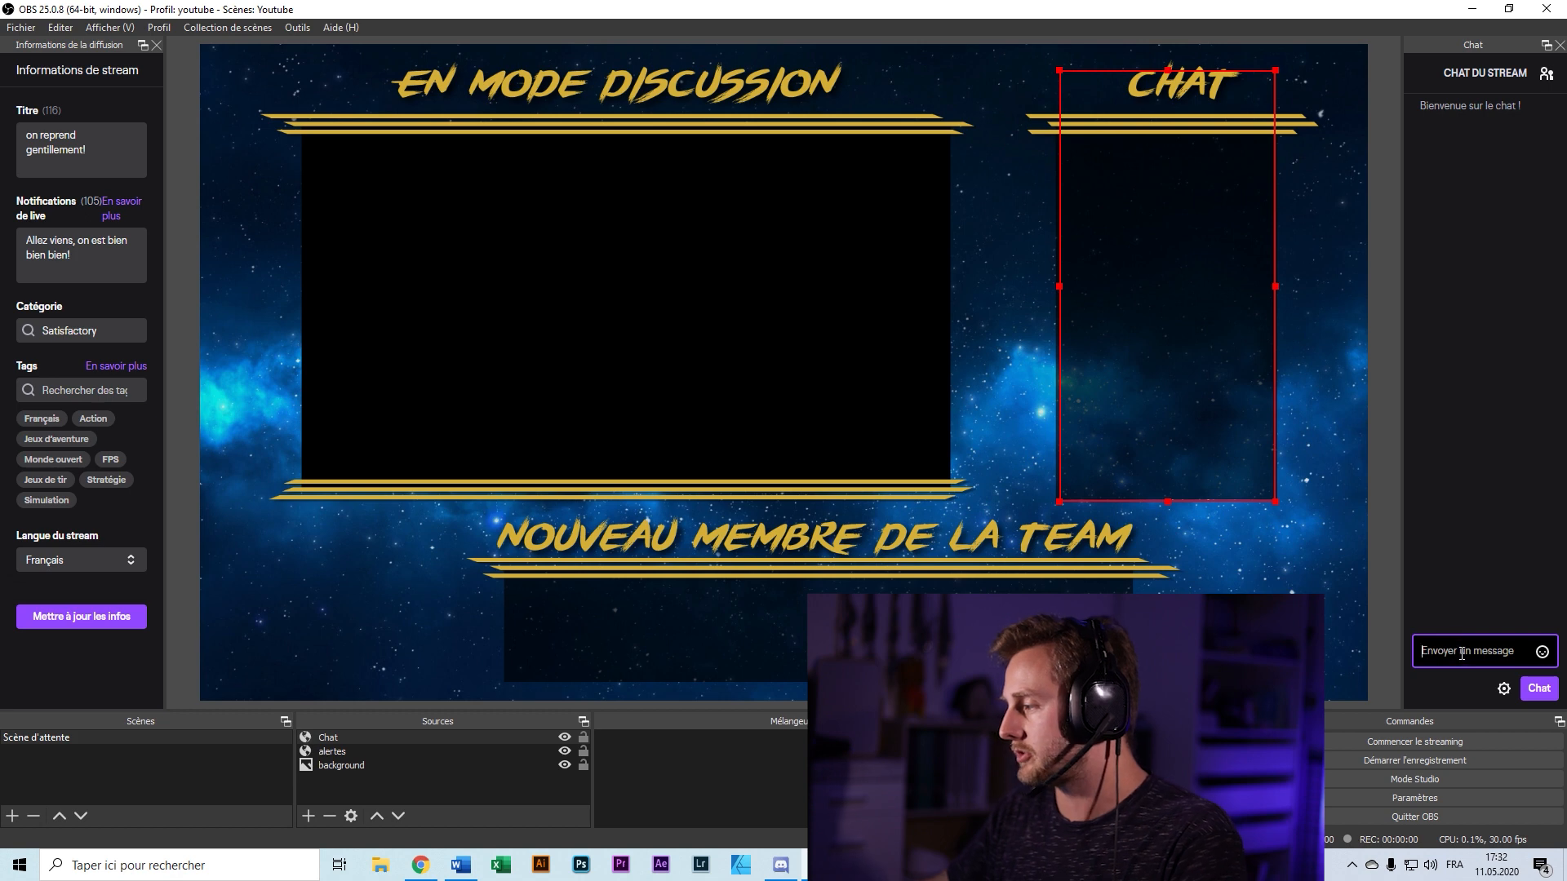
text(test testetest)
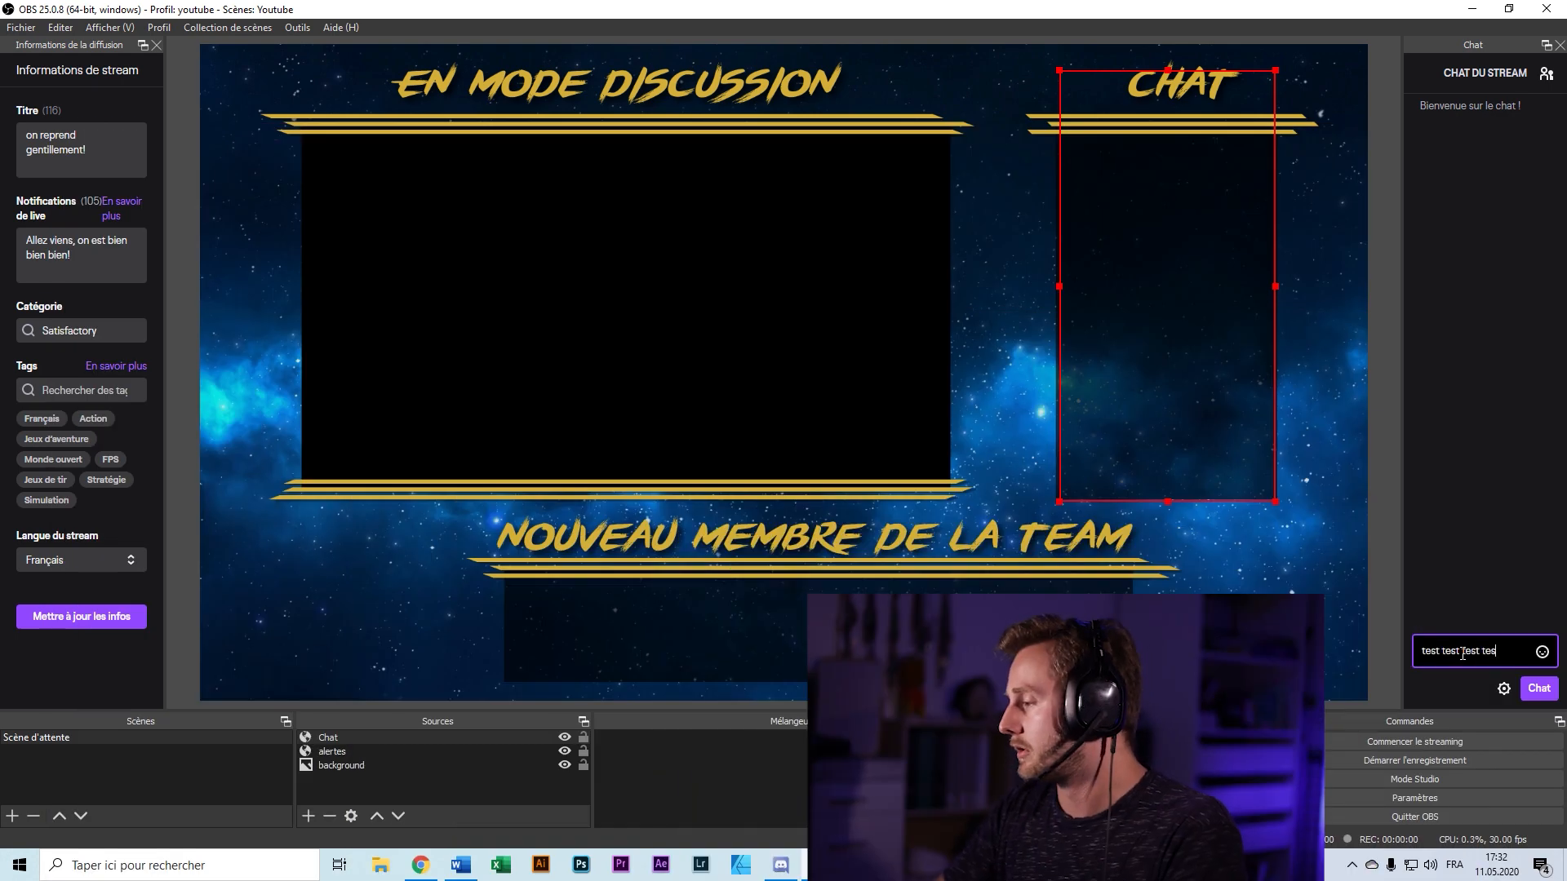
text(t)
key(Return)
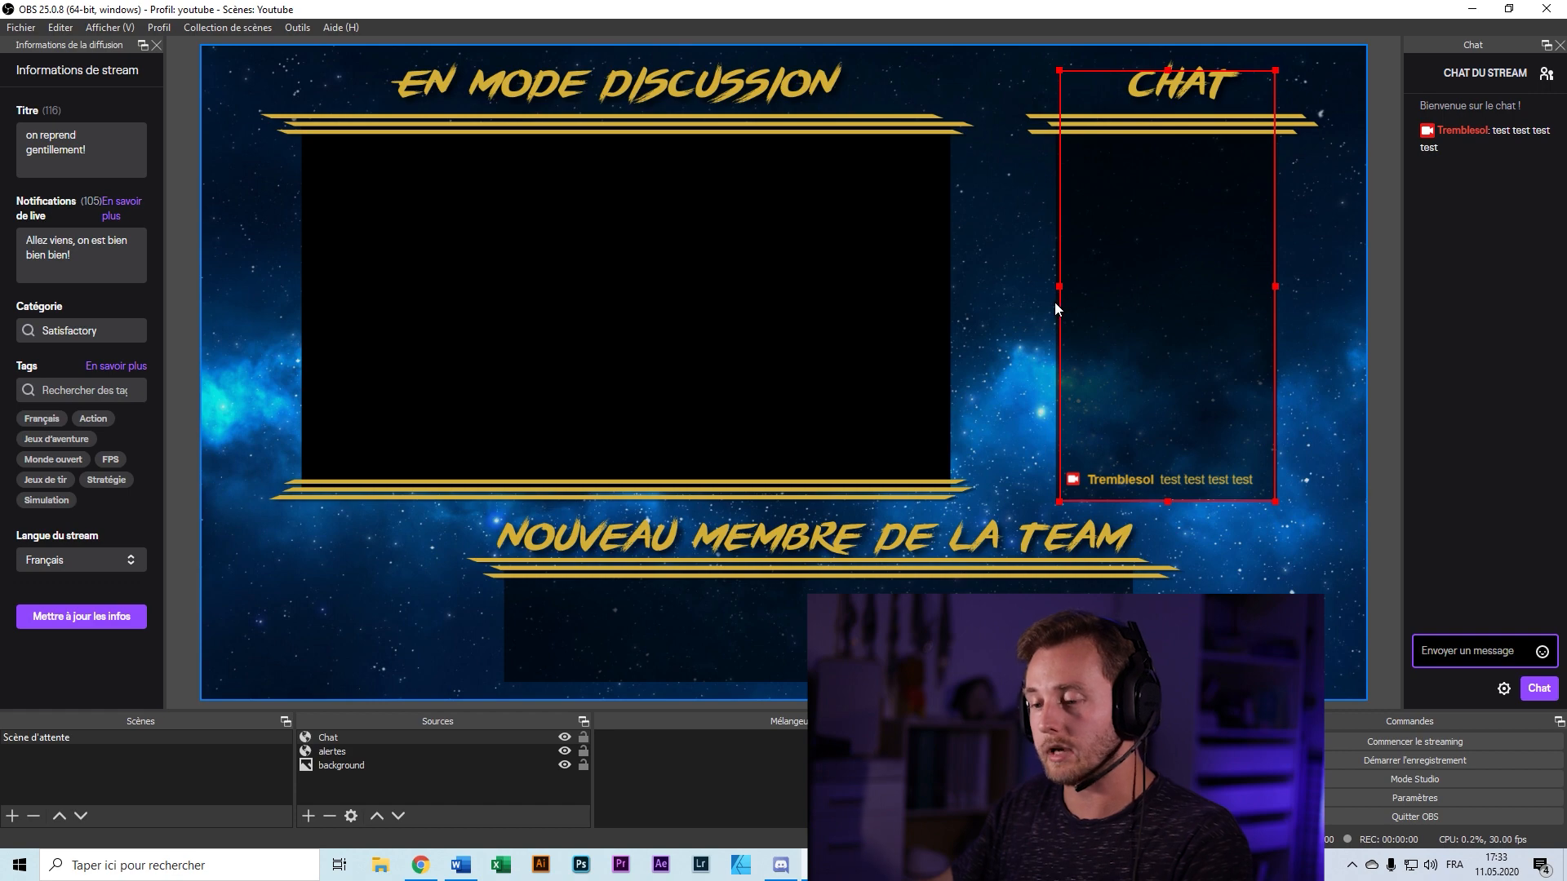
Switch to Streamlabs in the browser and browse the widgets available in the widget gallery.
click(1474, 9)
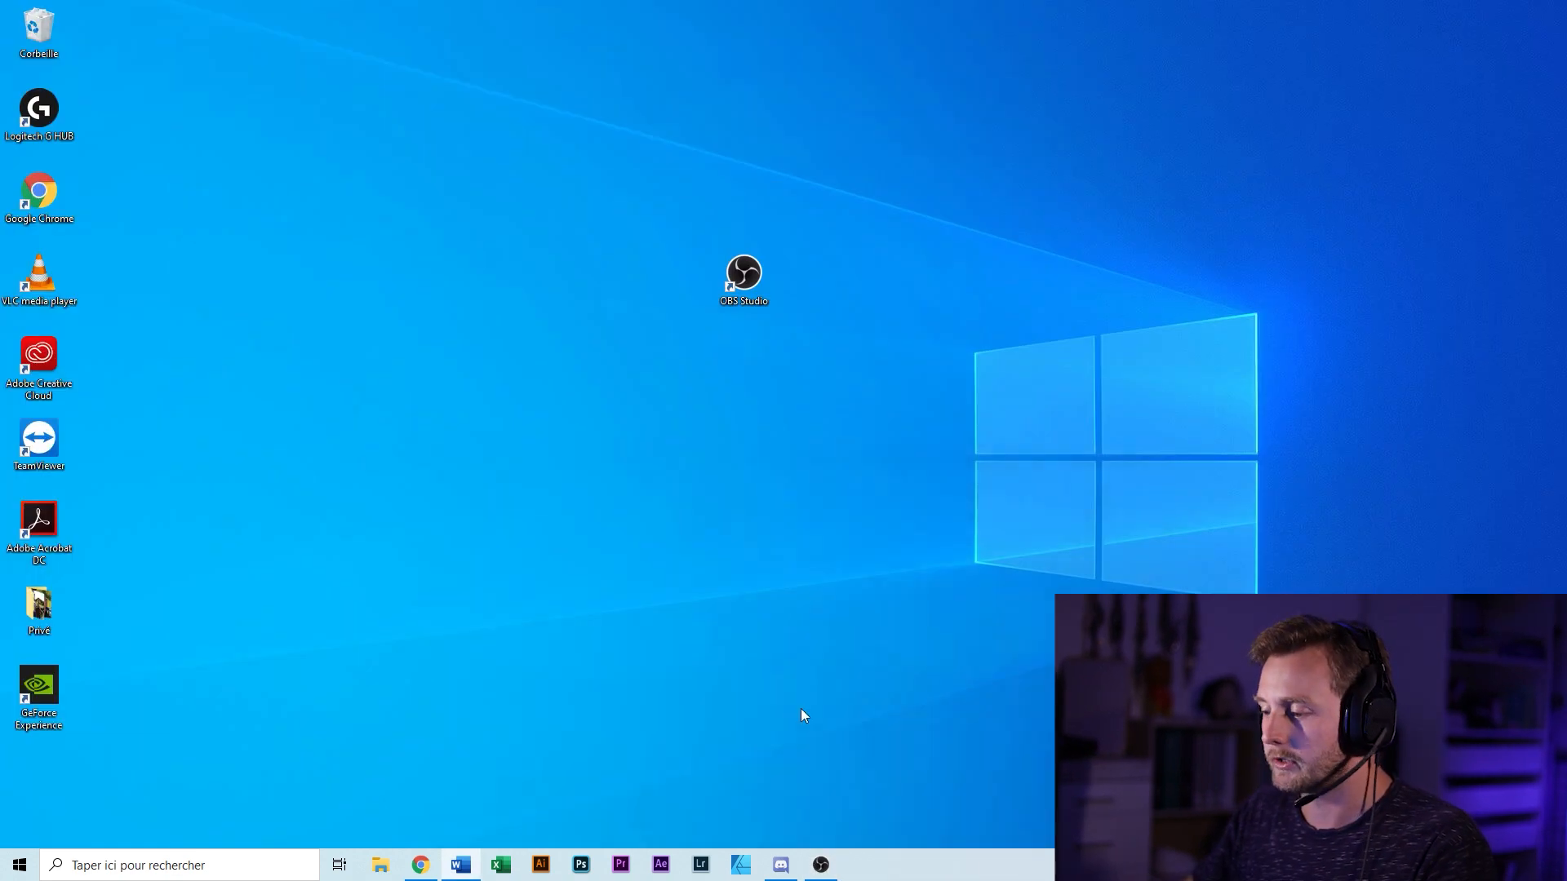
click(420, 865)
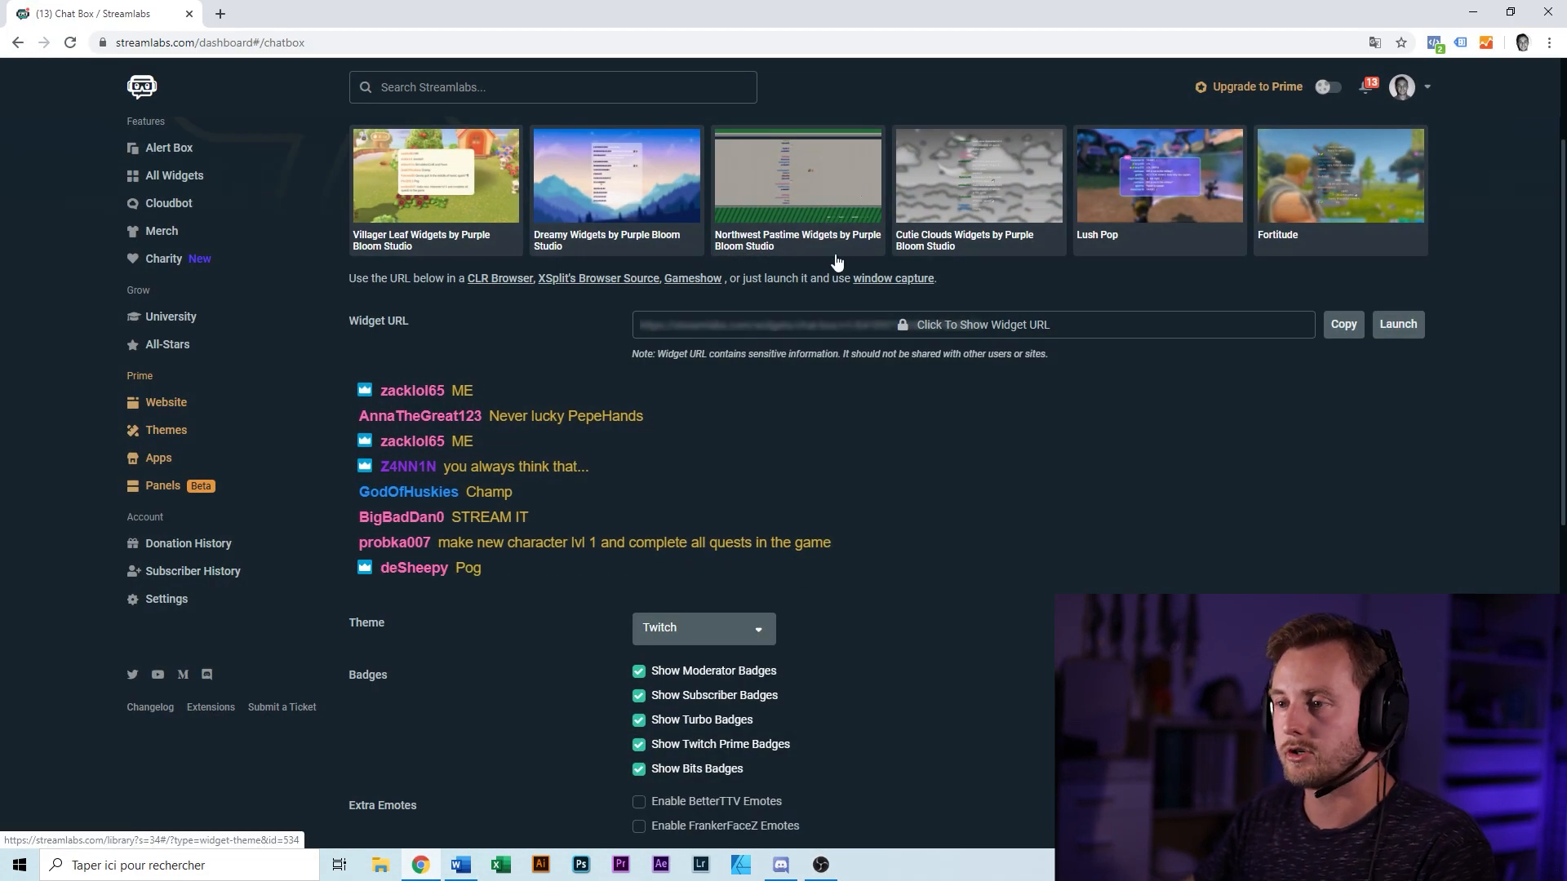
scroll(266, 248, up, 3)
click(192, 337)
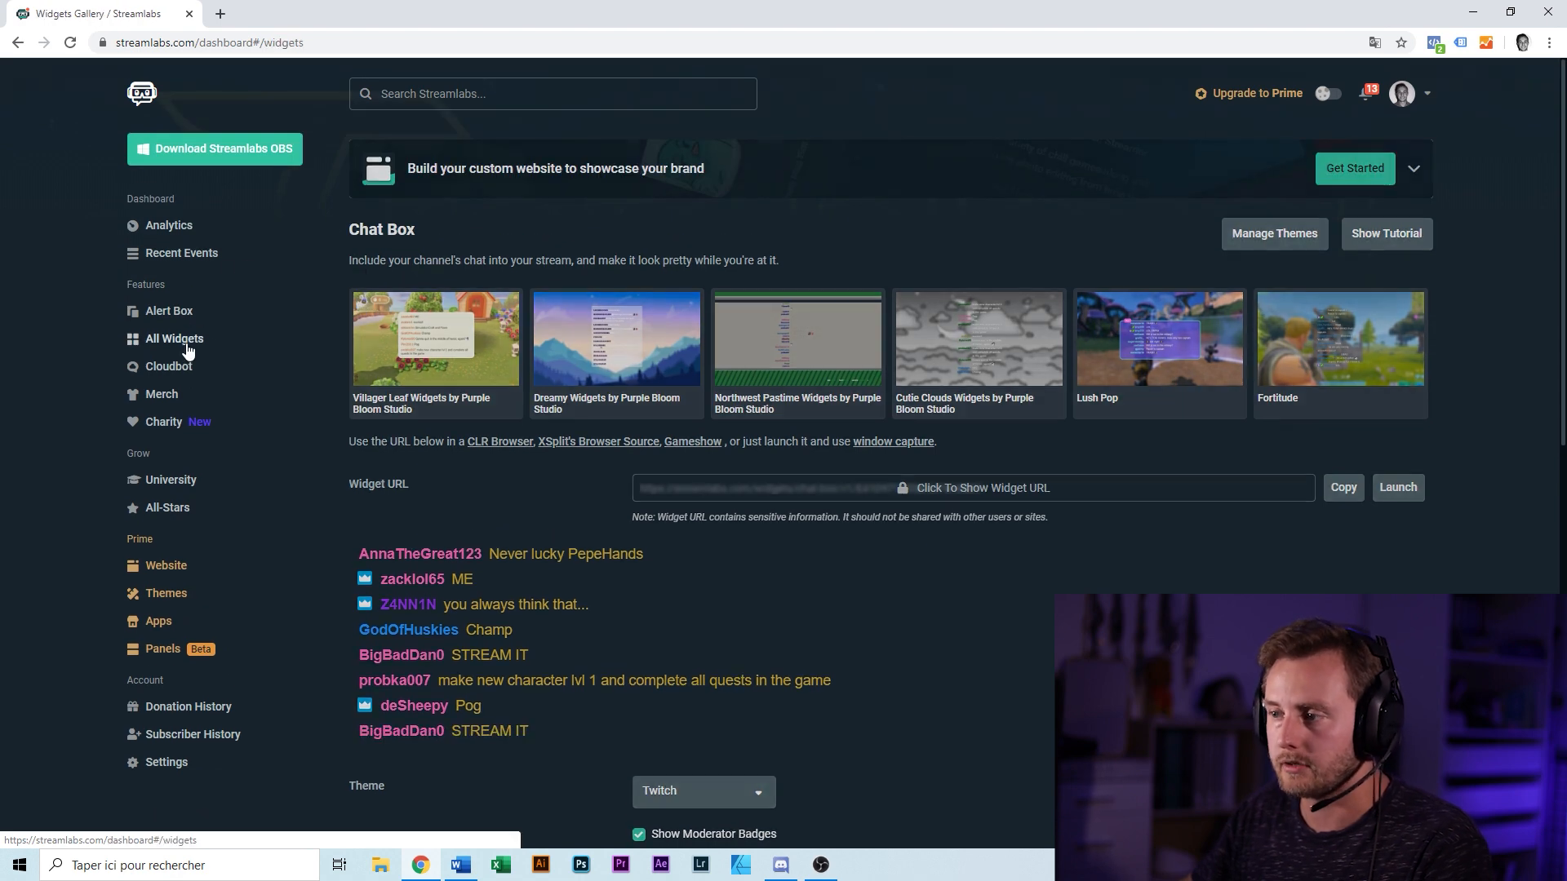
scroll(996, 588, down, 6)
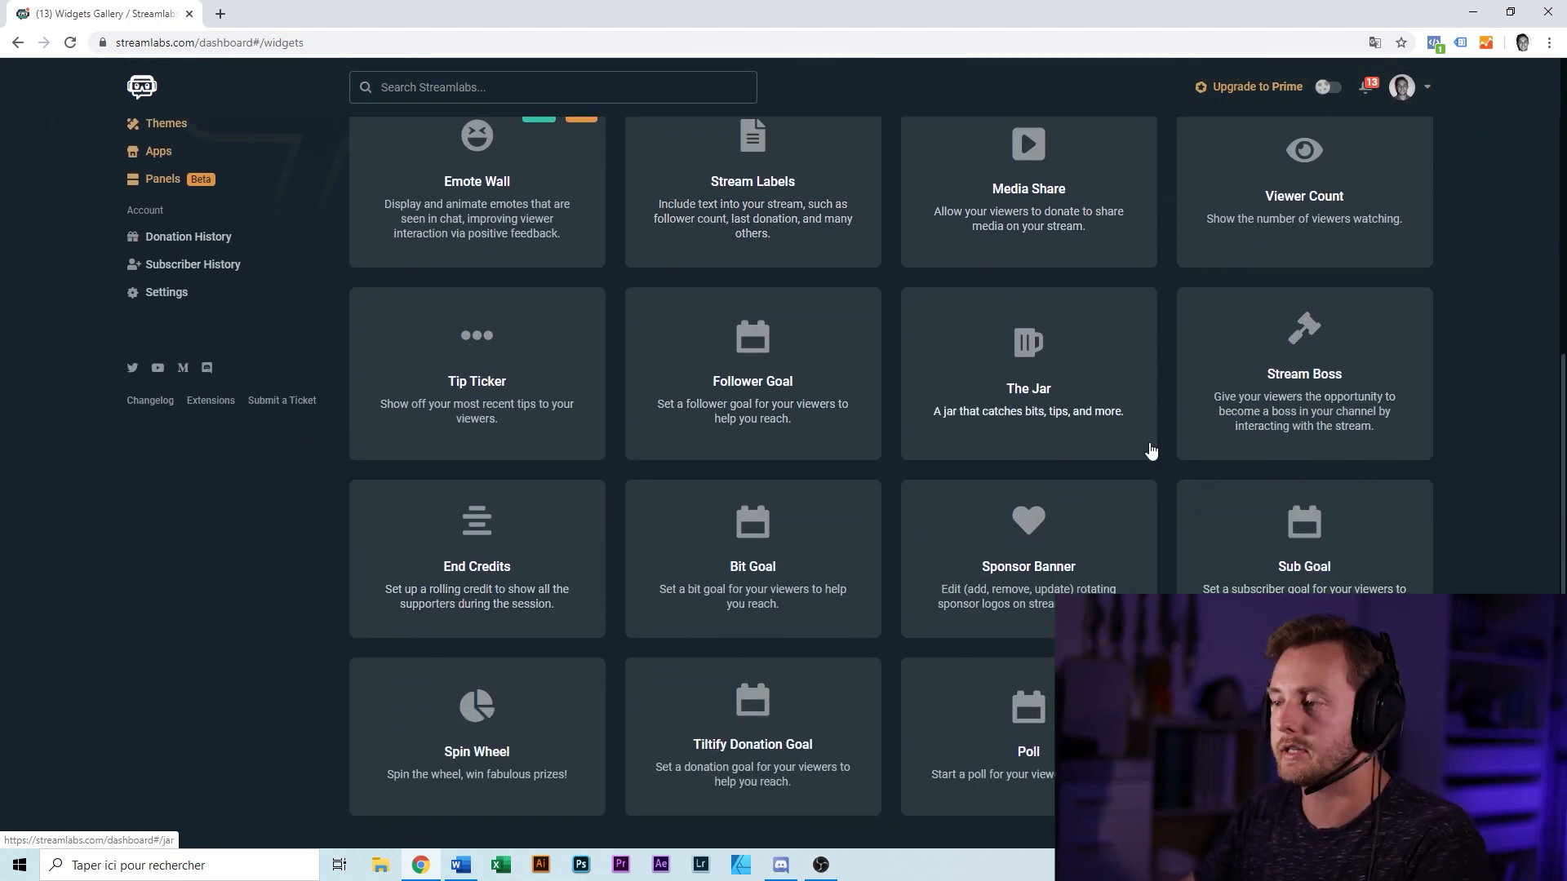
scroll(1174, 361, up, 3)
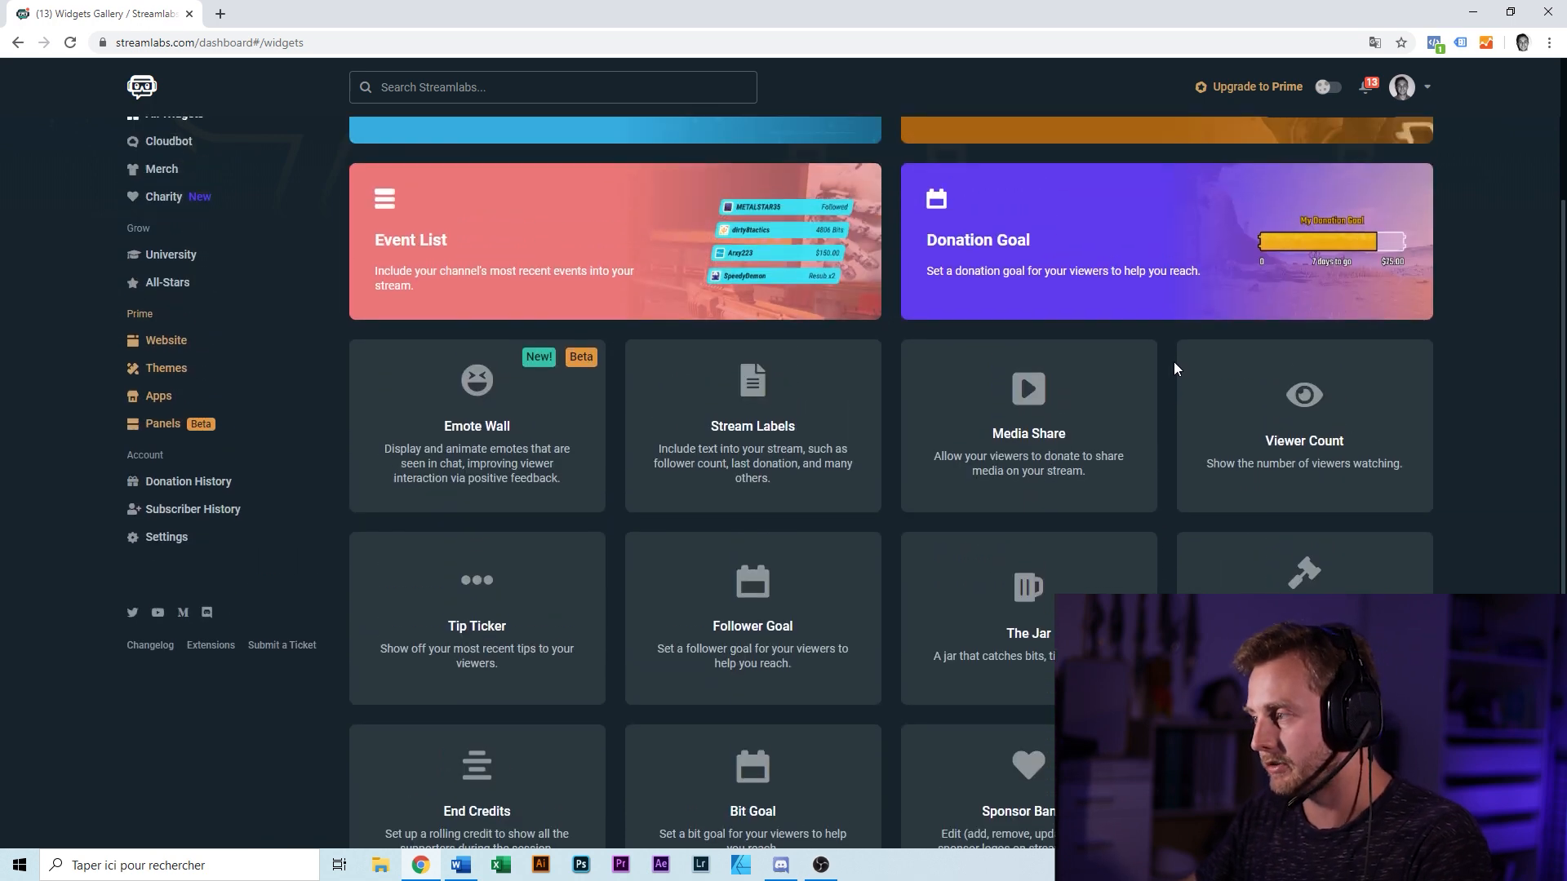
Open the Streamlabs Alert Box page, then go to streamelements.com and connect with the Twitch account.
scroll(1495, 309, up, 3)
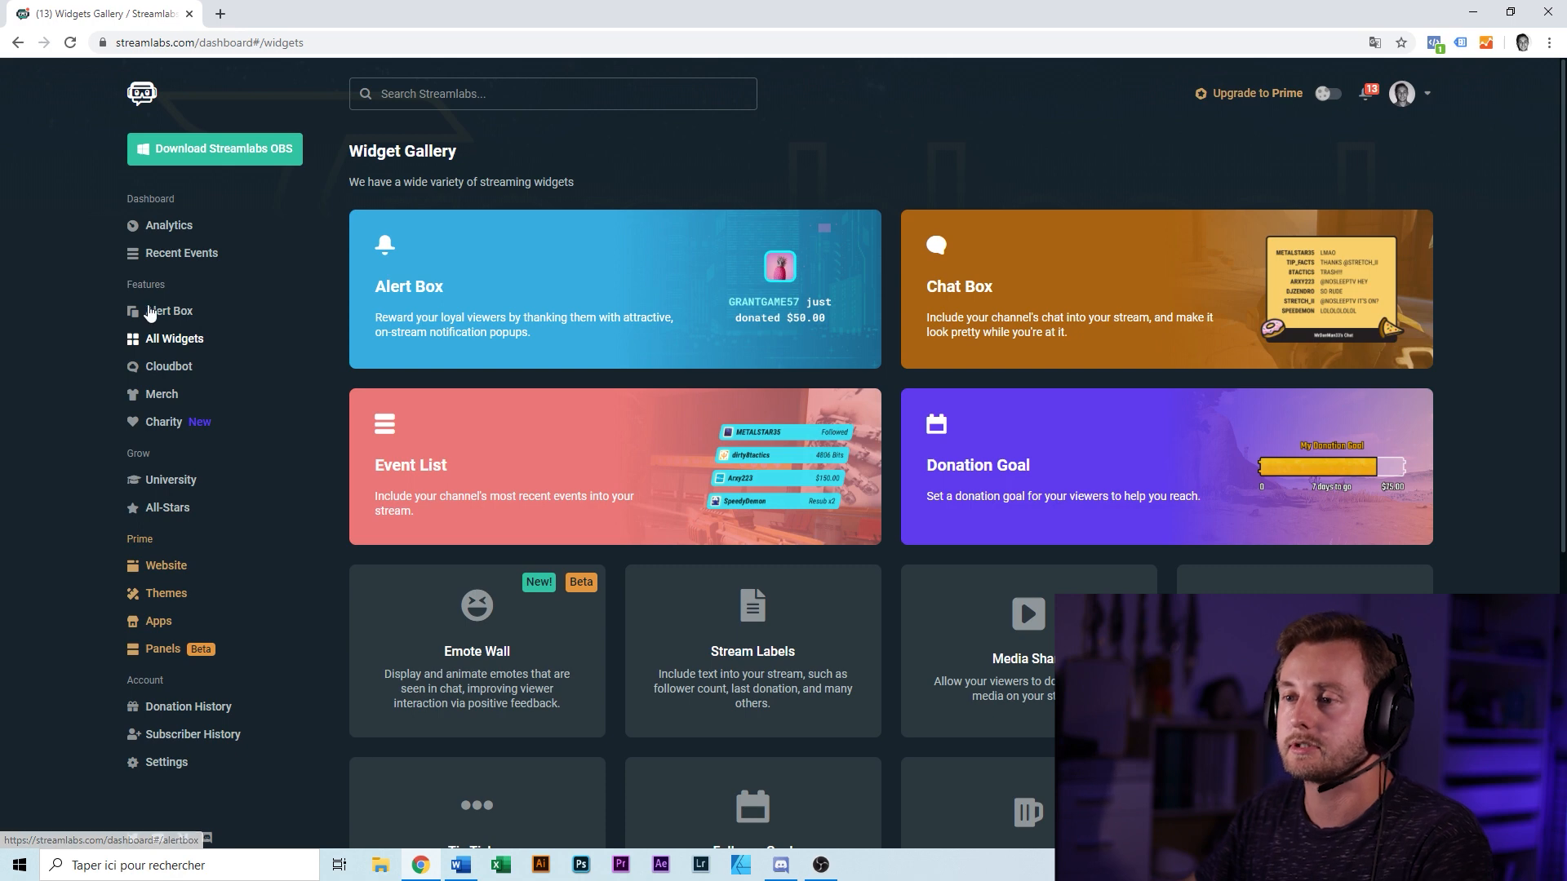
click(163, 314)
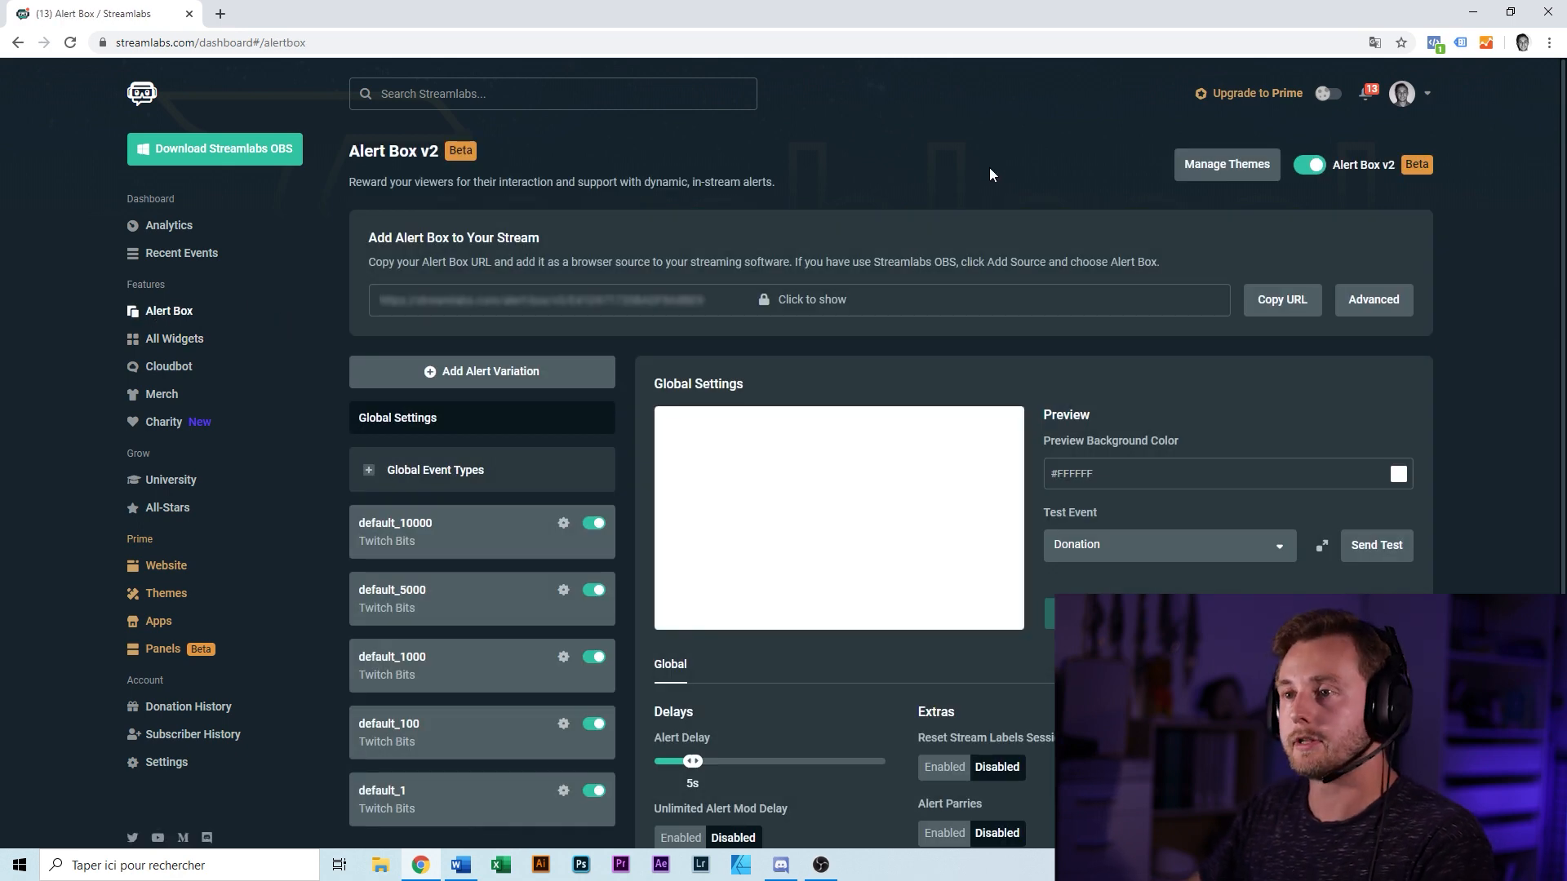
click(400, 42)
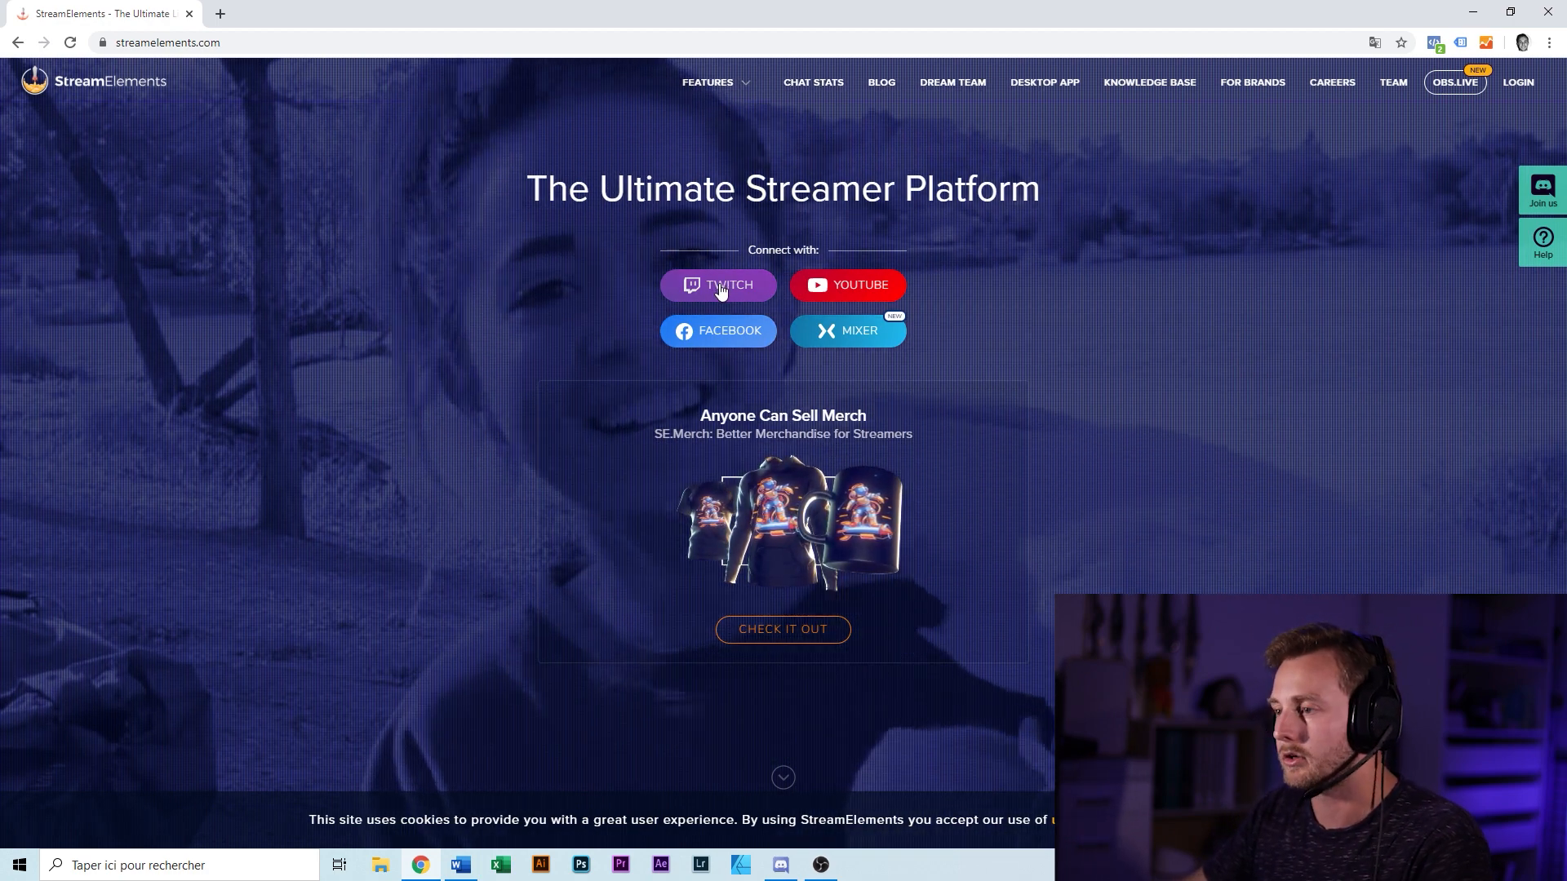
click(719, 288)
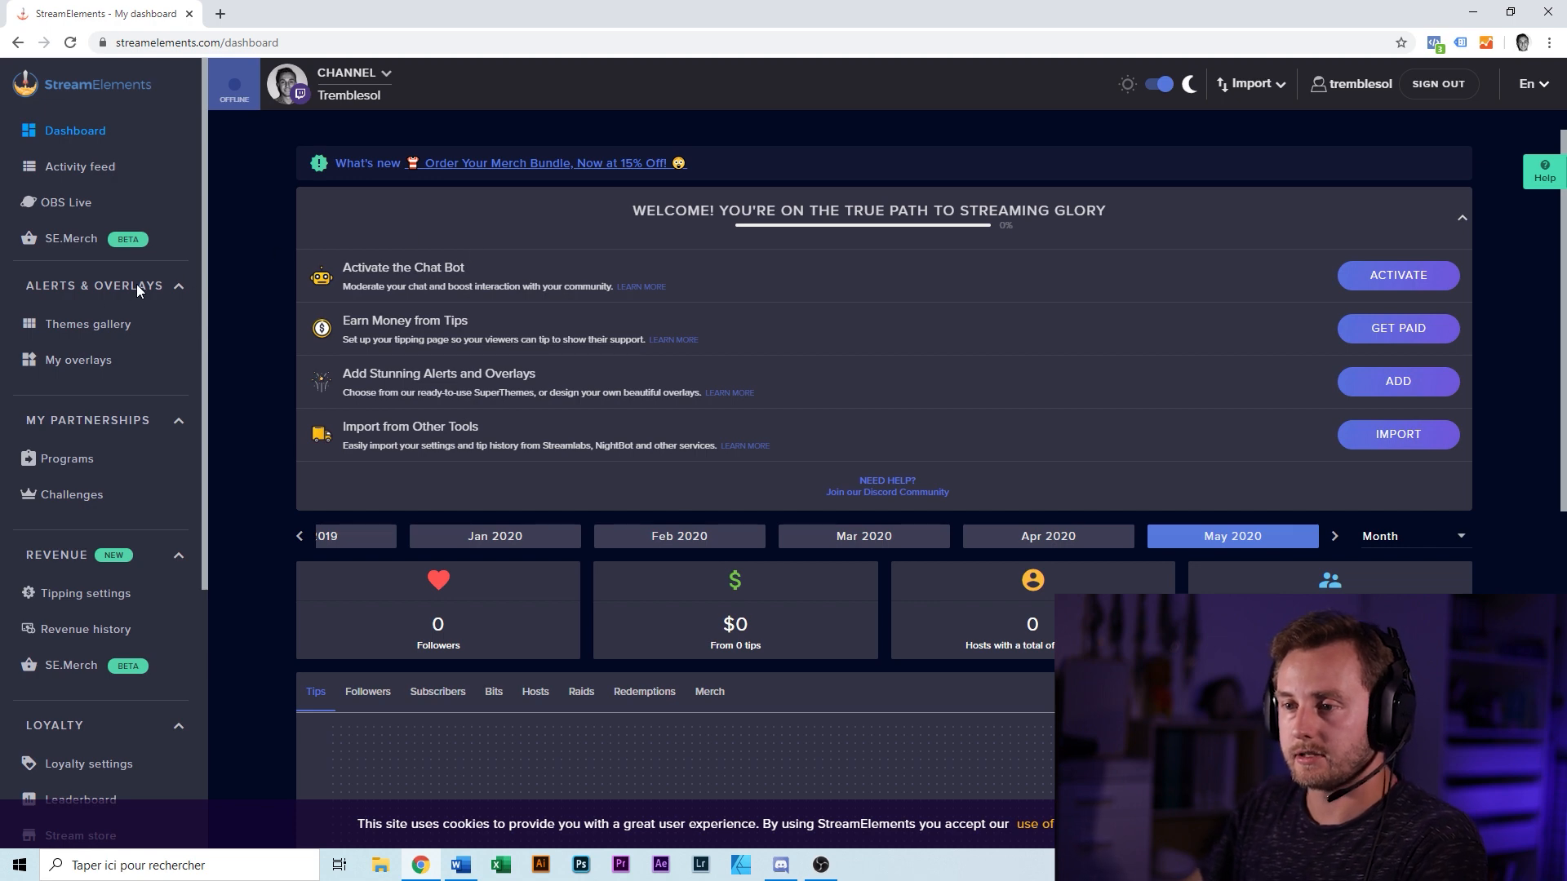
Open the StreamElements overlays page and create a blank overlay with a 1080p resolution.
click(72, 367)
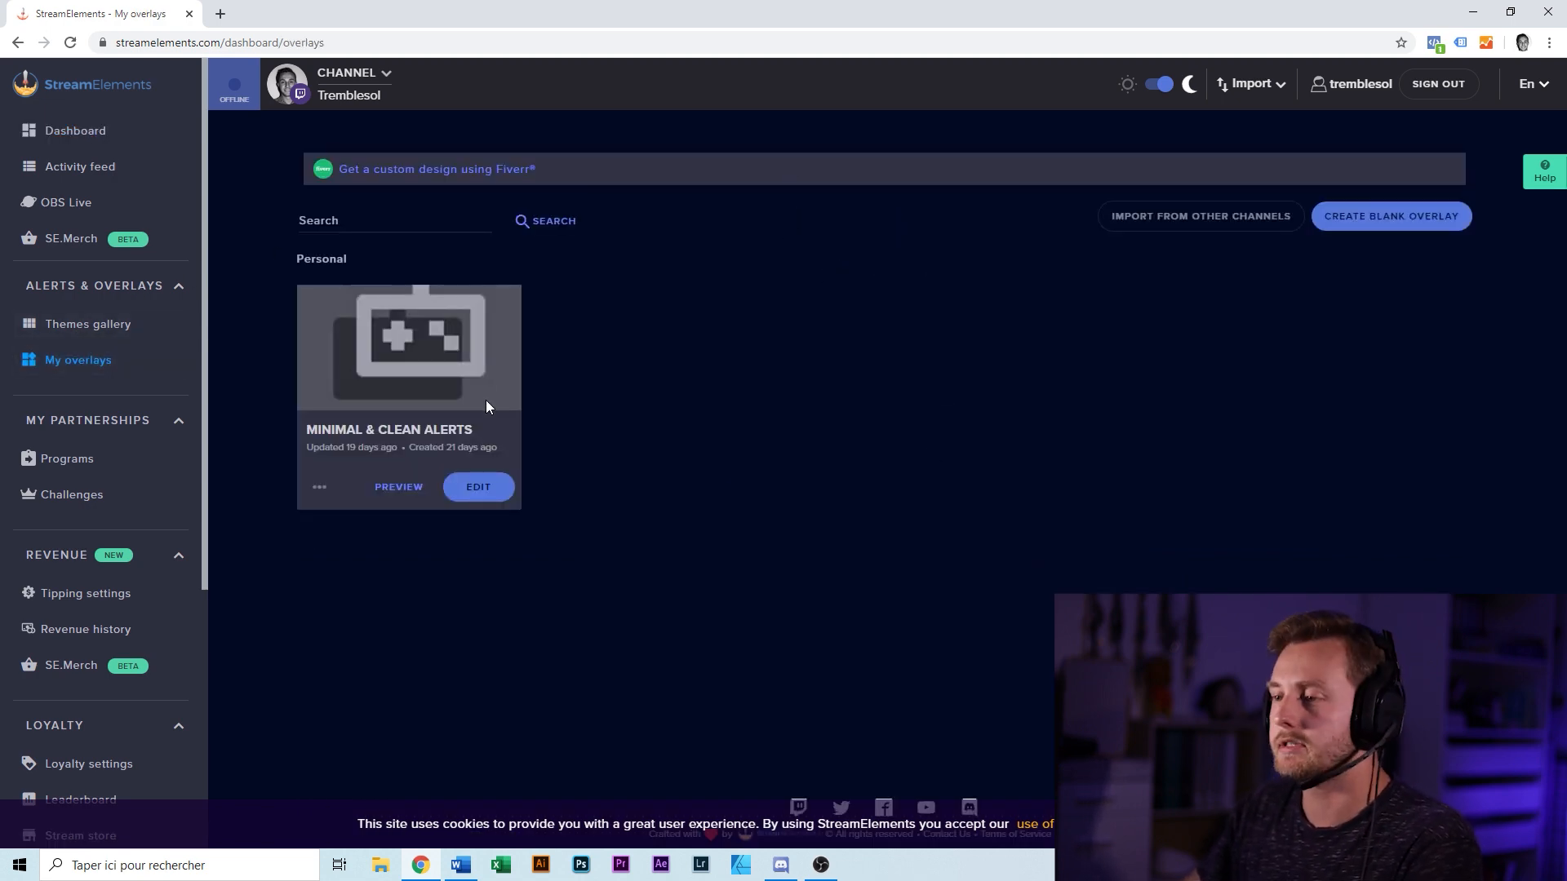
click(1371, 231)
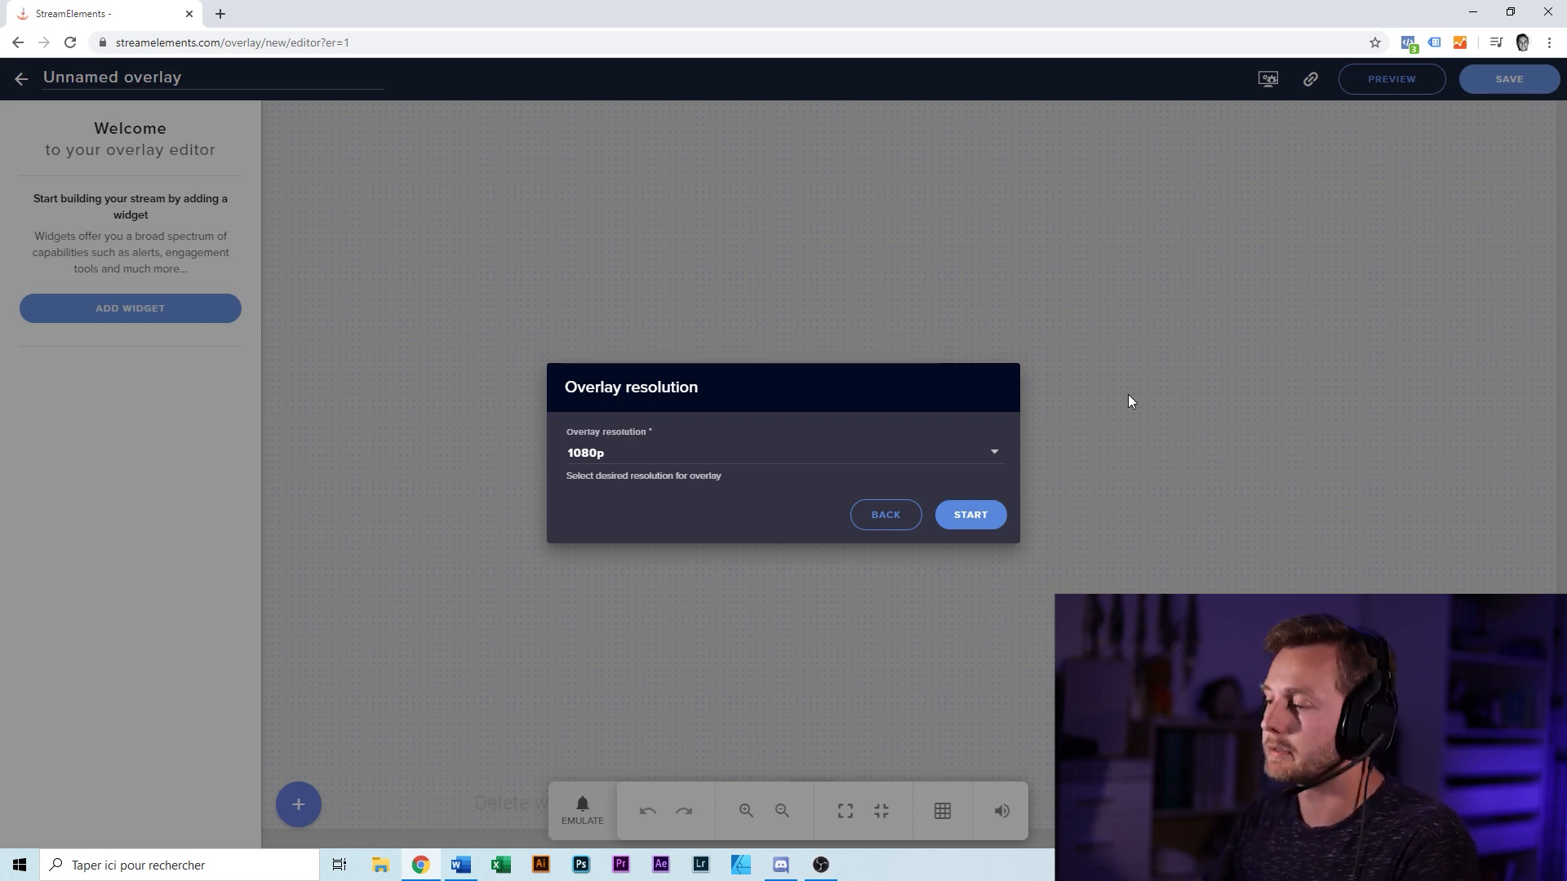
click(996, 457)
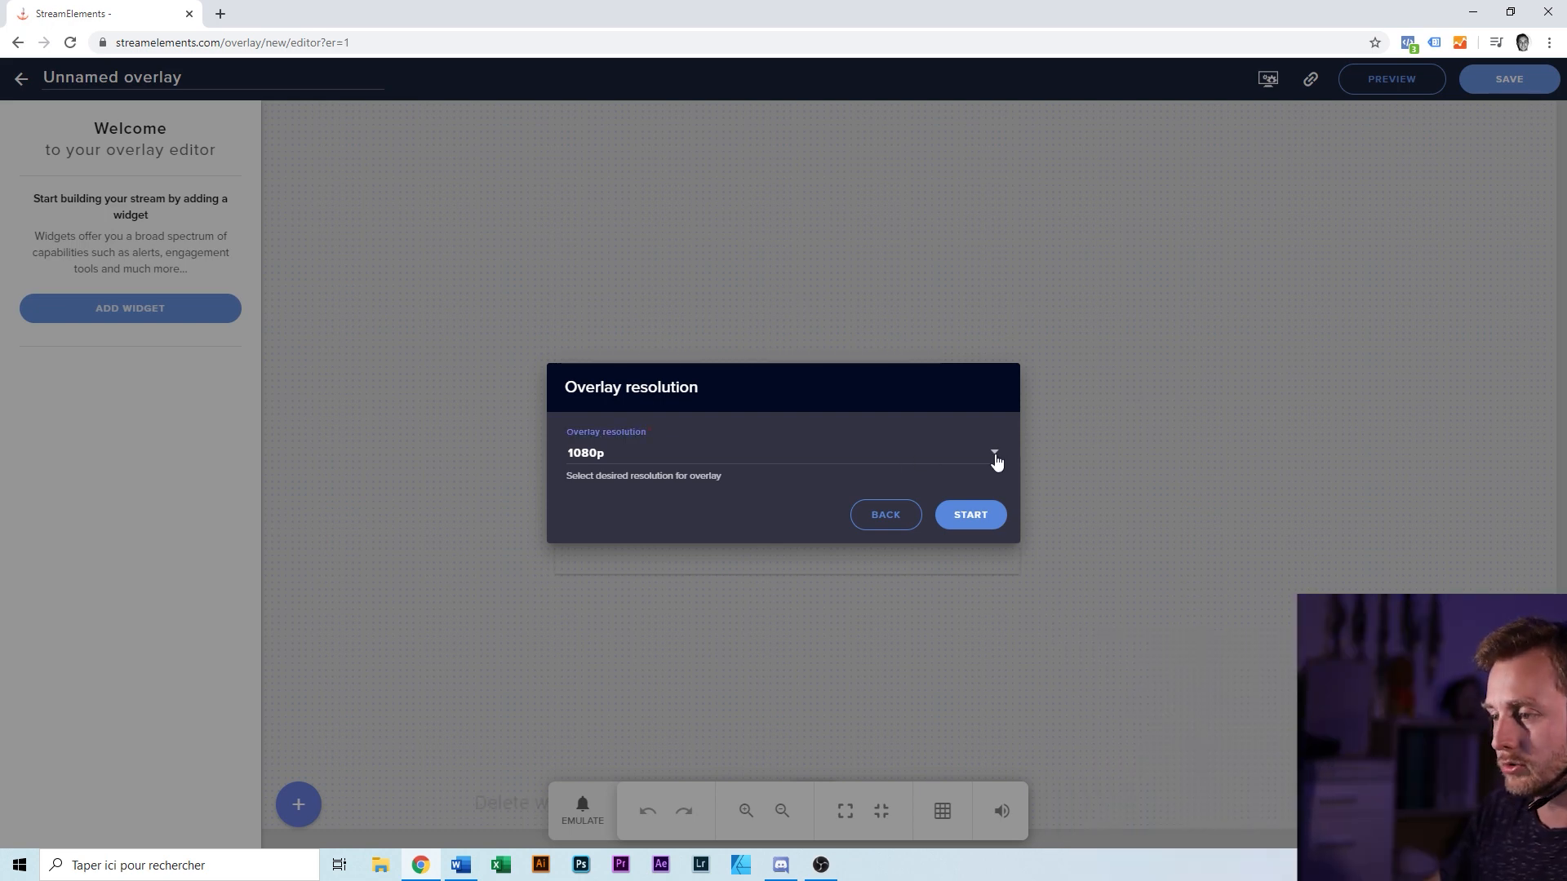
click(584, 458)
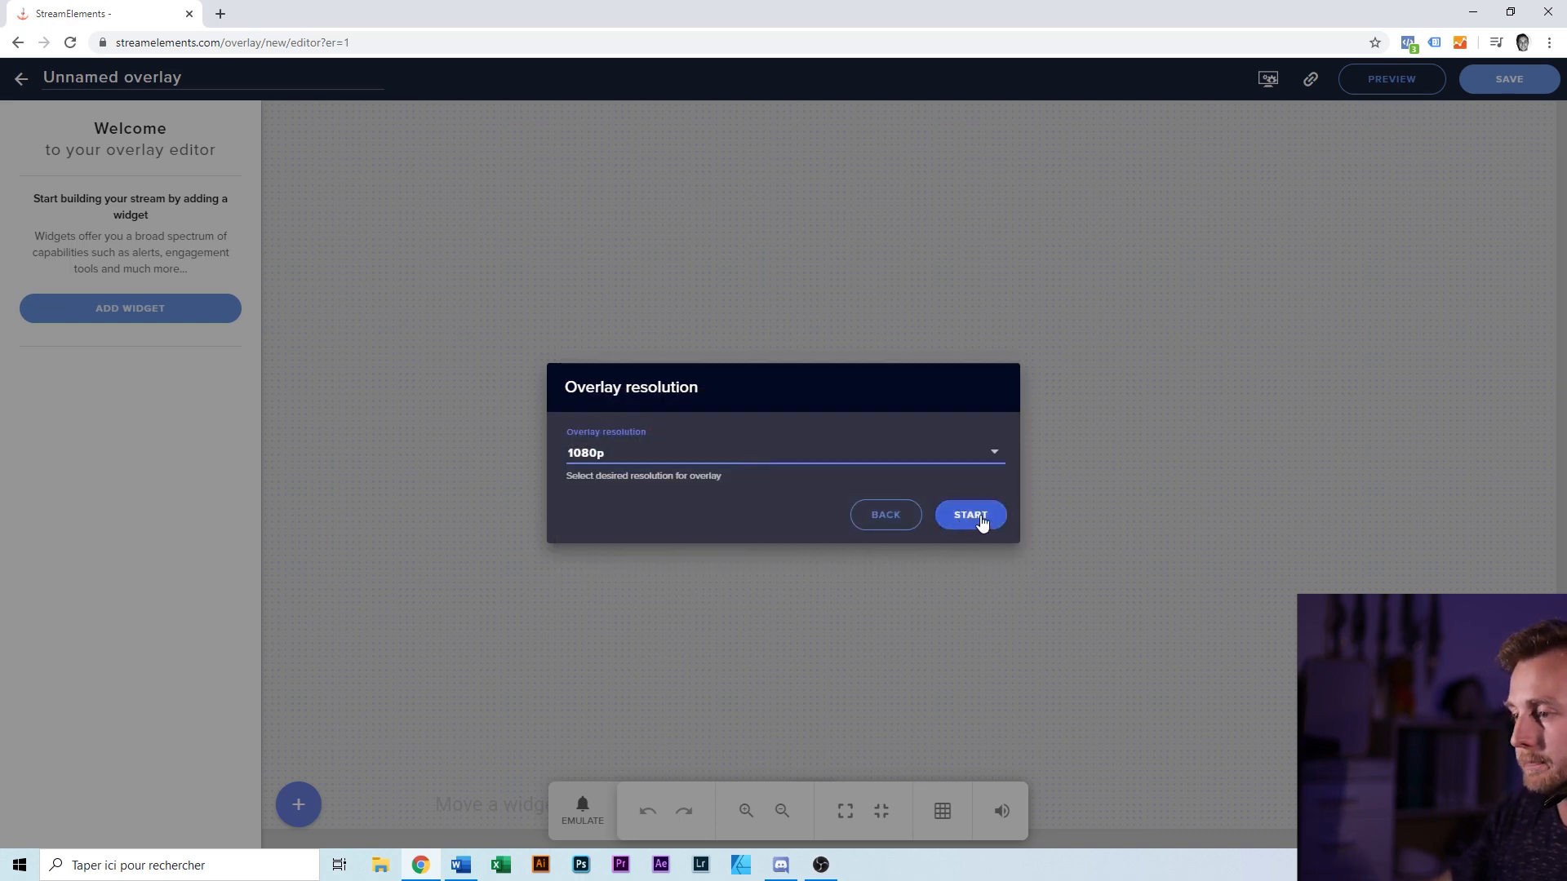
click(899, 463)
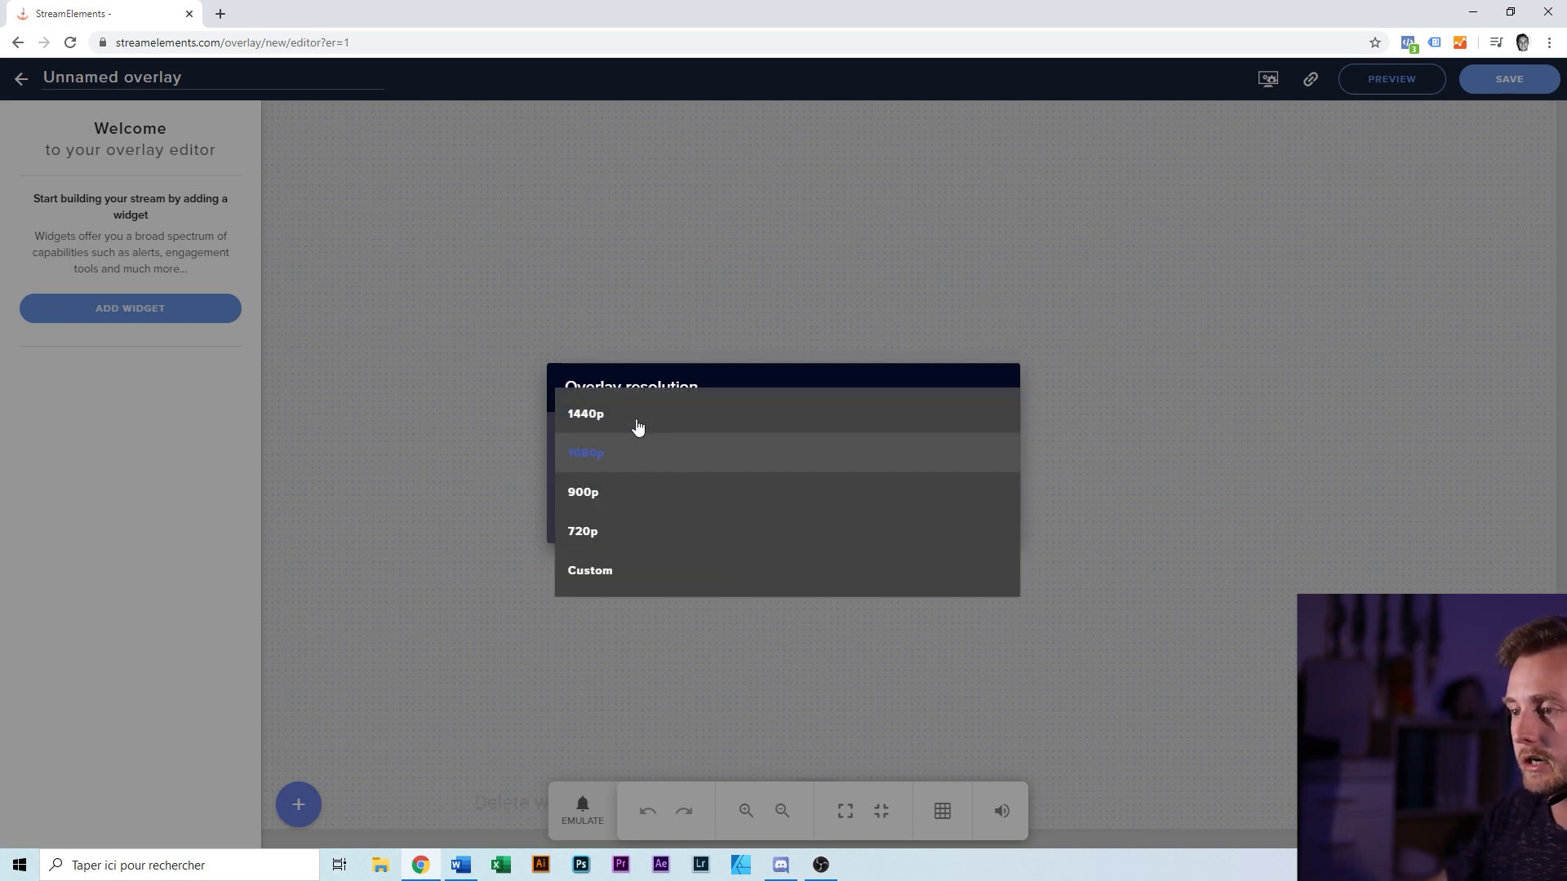
click(821, 468)
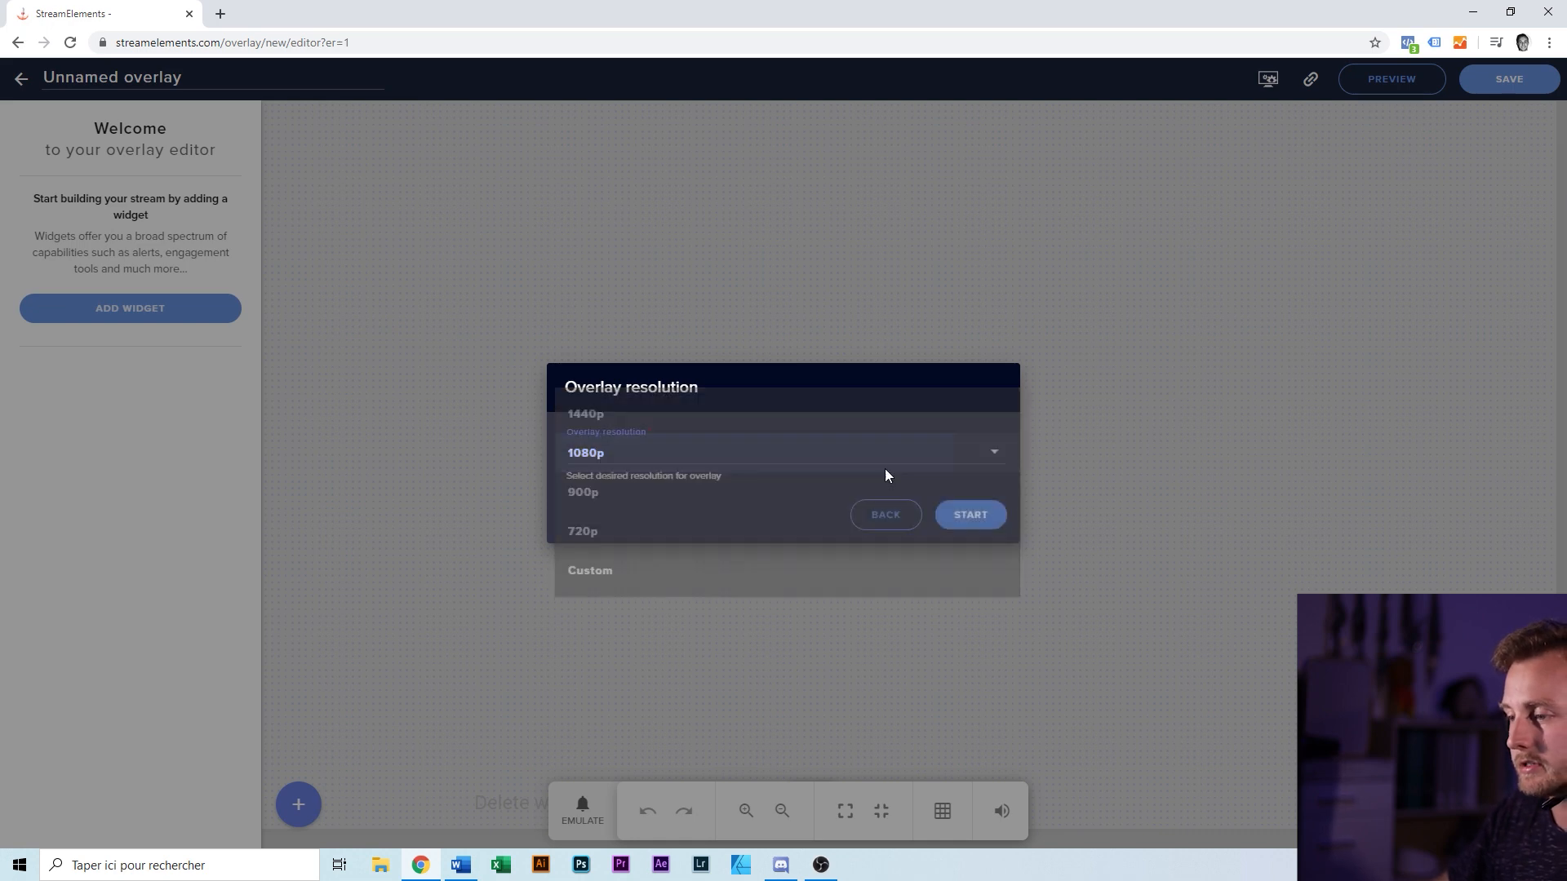
click(965, 523)
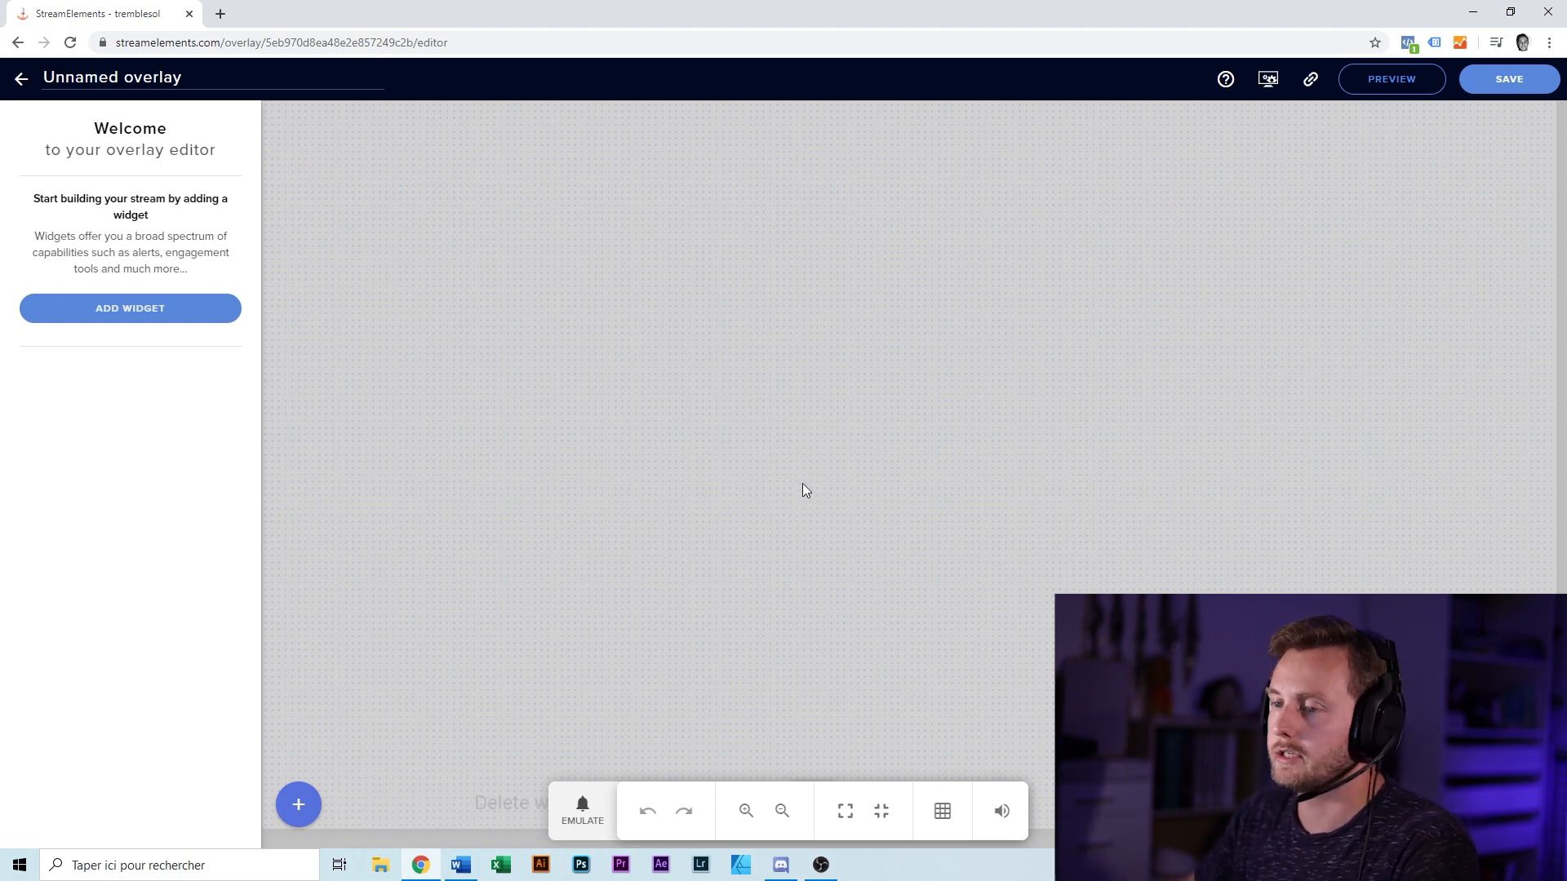
Add an AlertBox widget to the overlay and check the advanced settings of its follower alert.
click(305, 810)
mouse_move(383, 450)
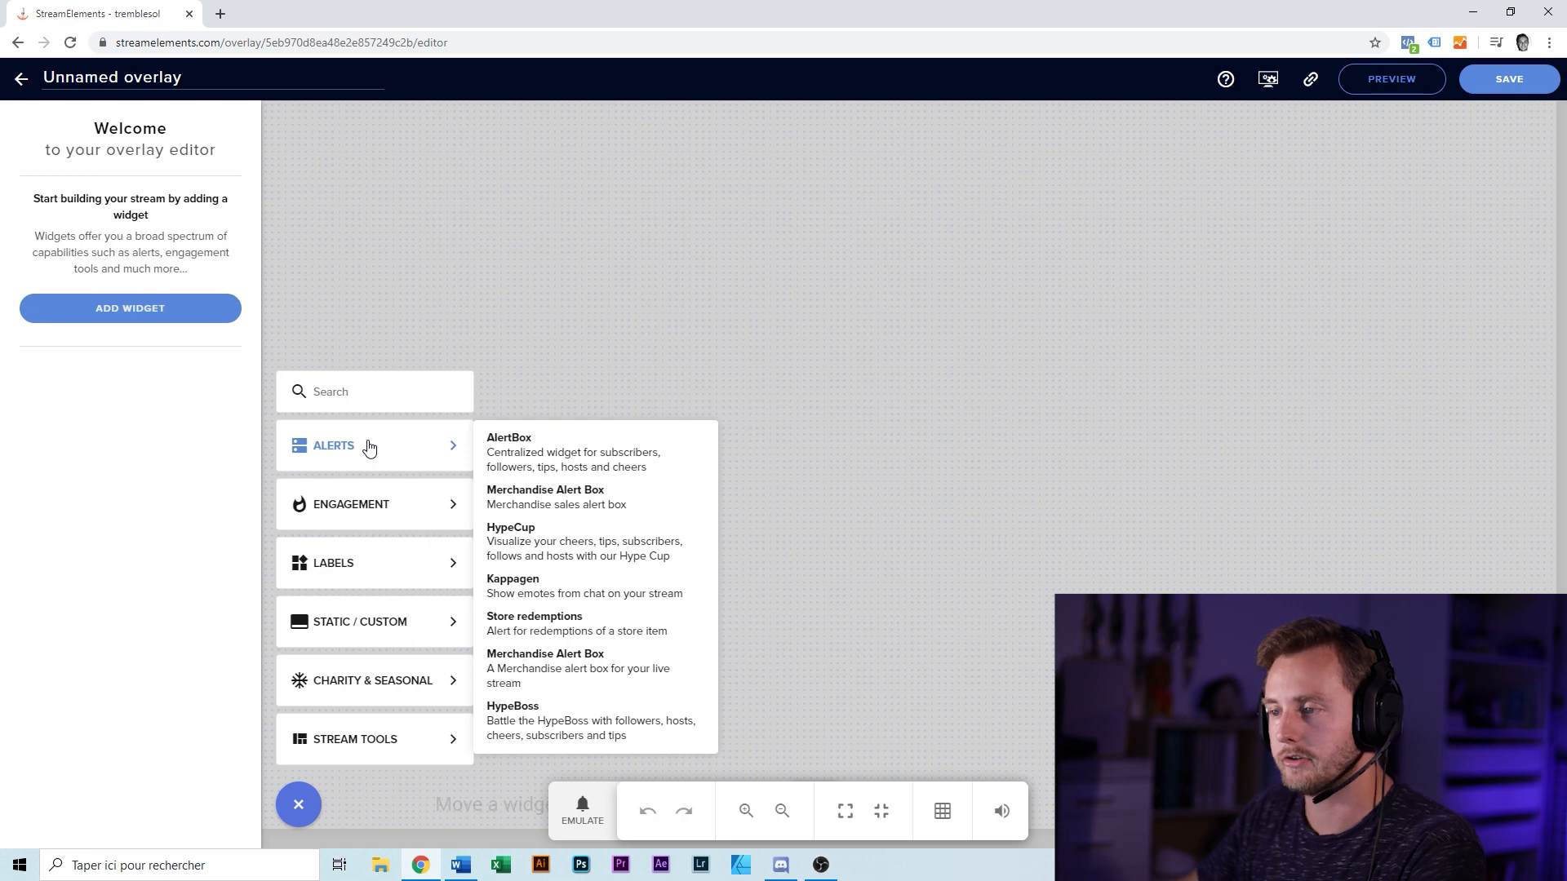
click(572, 453)
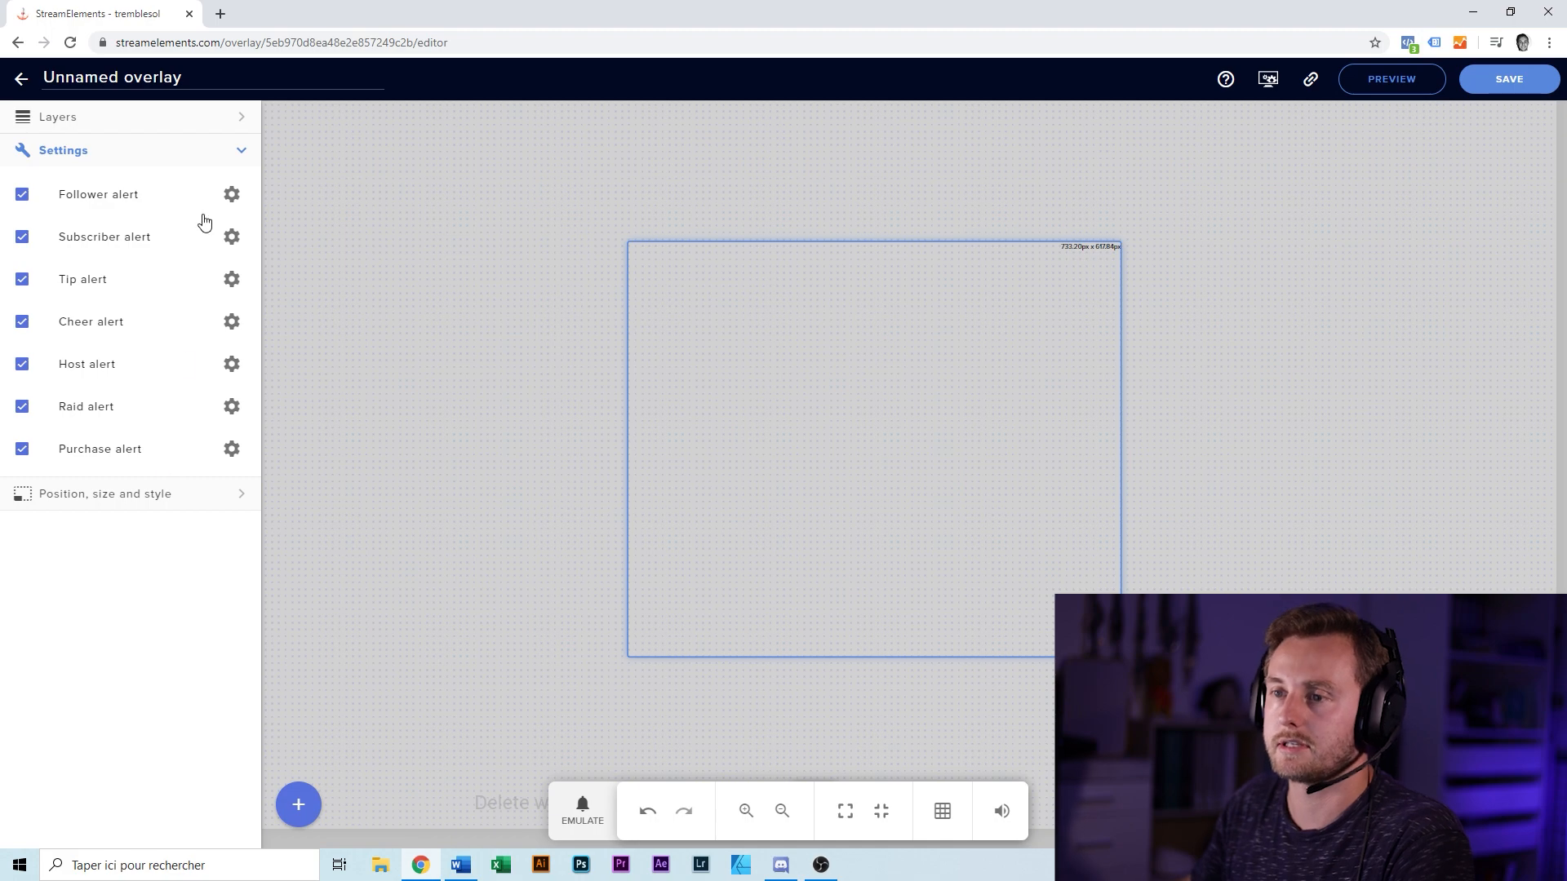
click(233, 196)
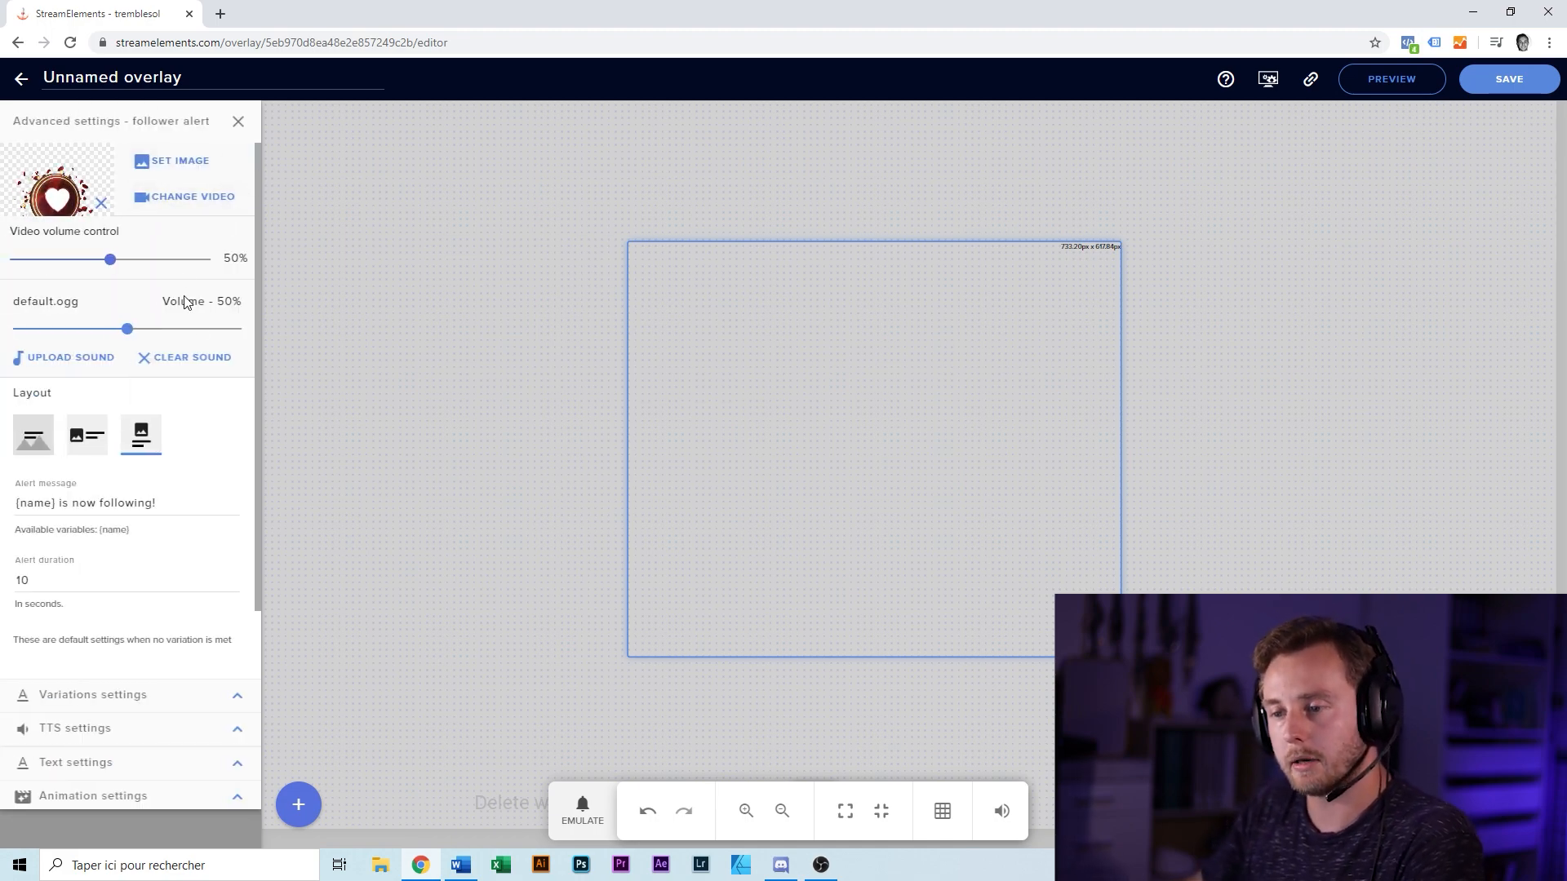
scroll(196, 343, down, 1)
scroll(193, 623, up, 1)
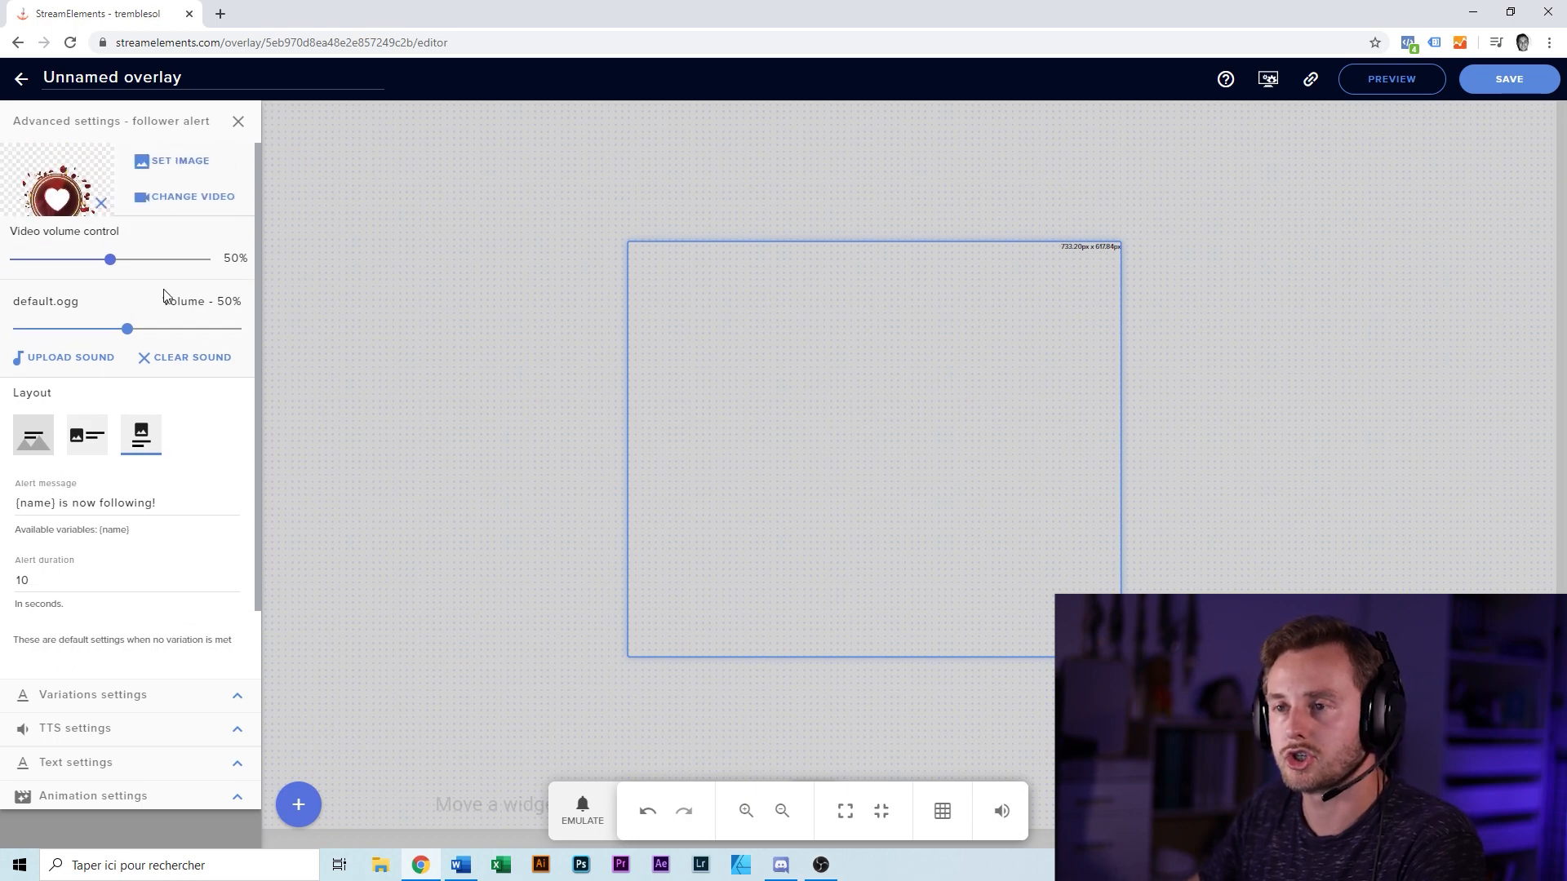
click(239, 124)
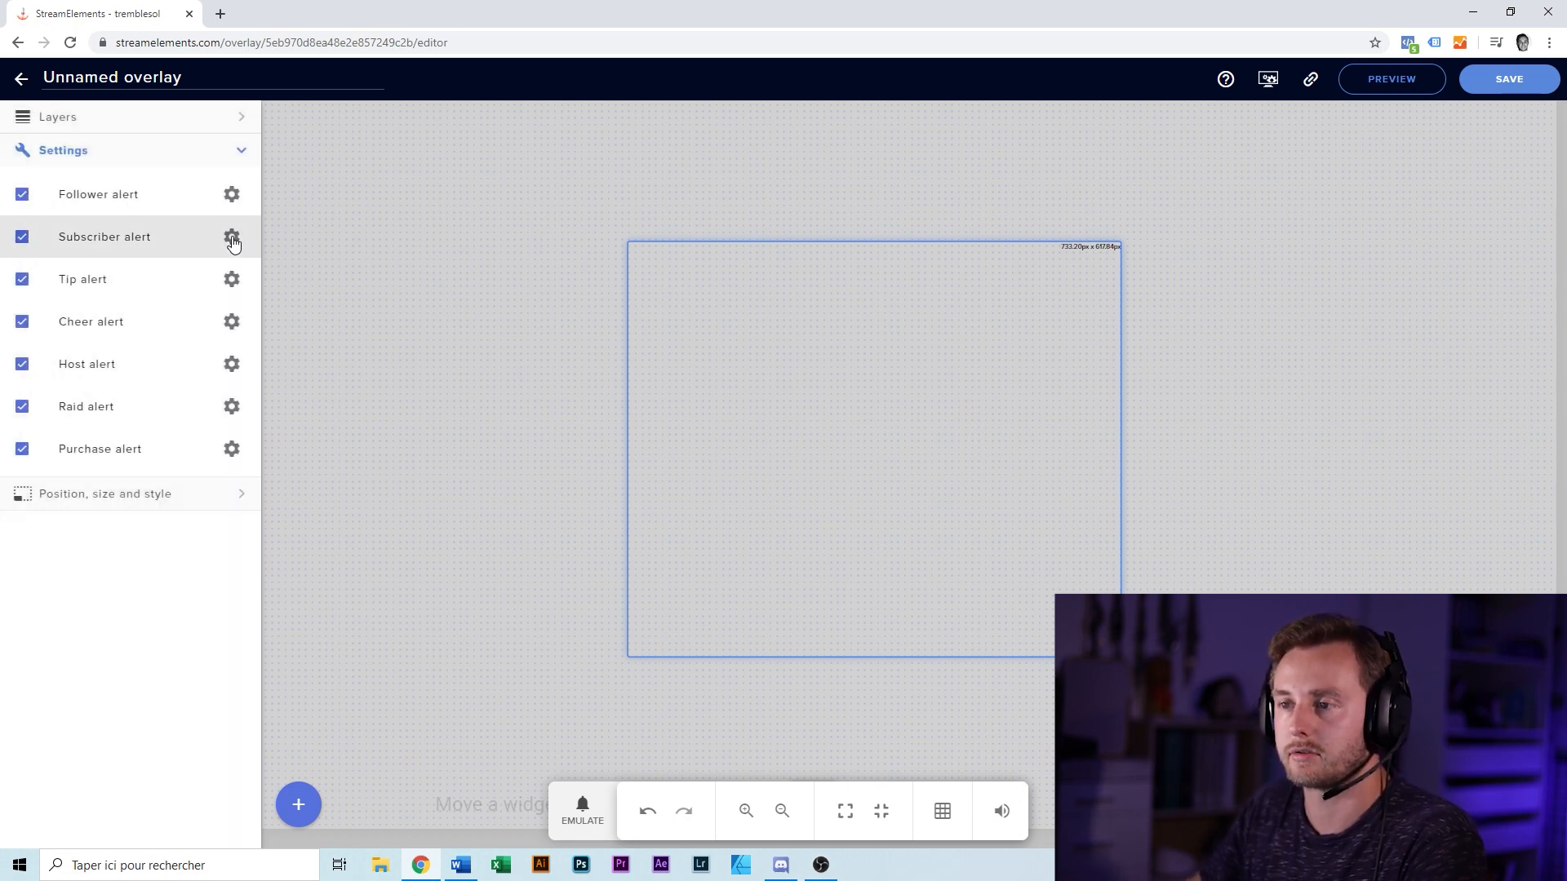
click(243, 152)
Add the Your stream's chat widget near the canvas's upper-right corner and shift the AlertBox slightly down and to the left.
click(297, 805)
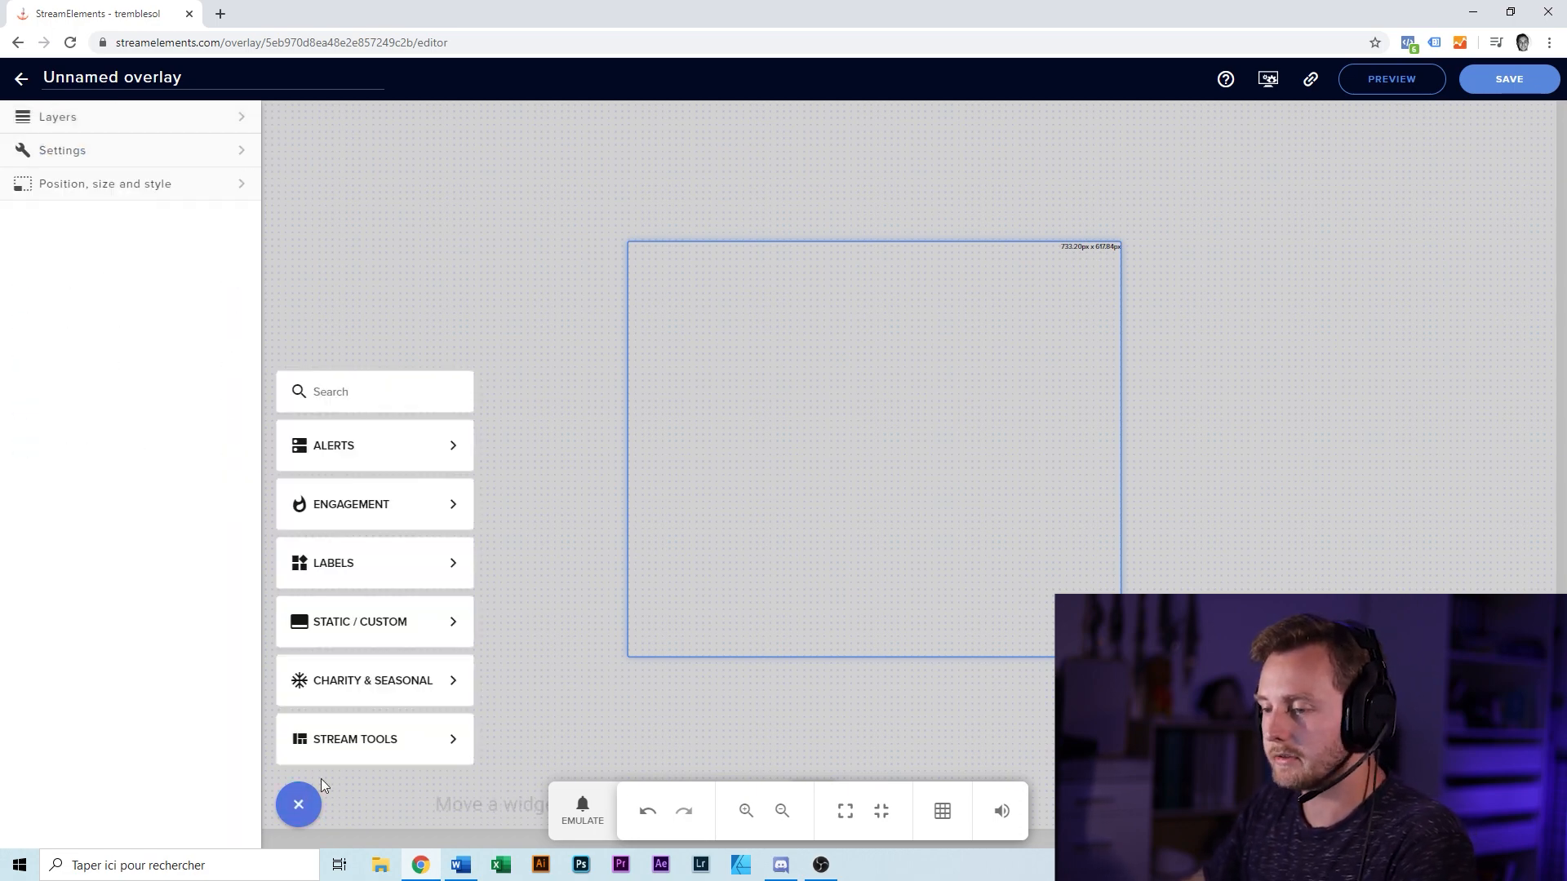
mouse_move(399, 643)
mouse_move(407, 745)
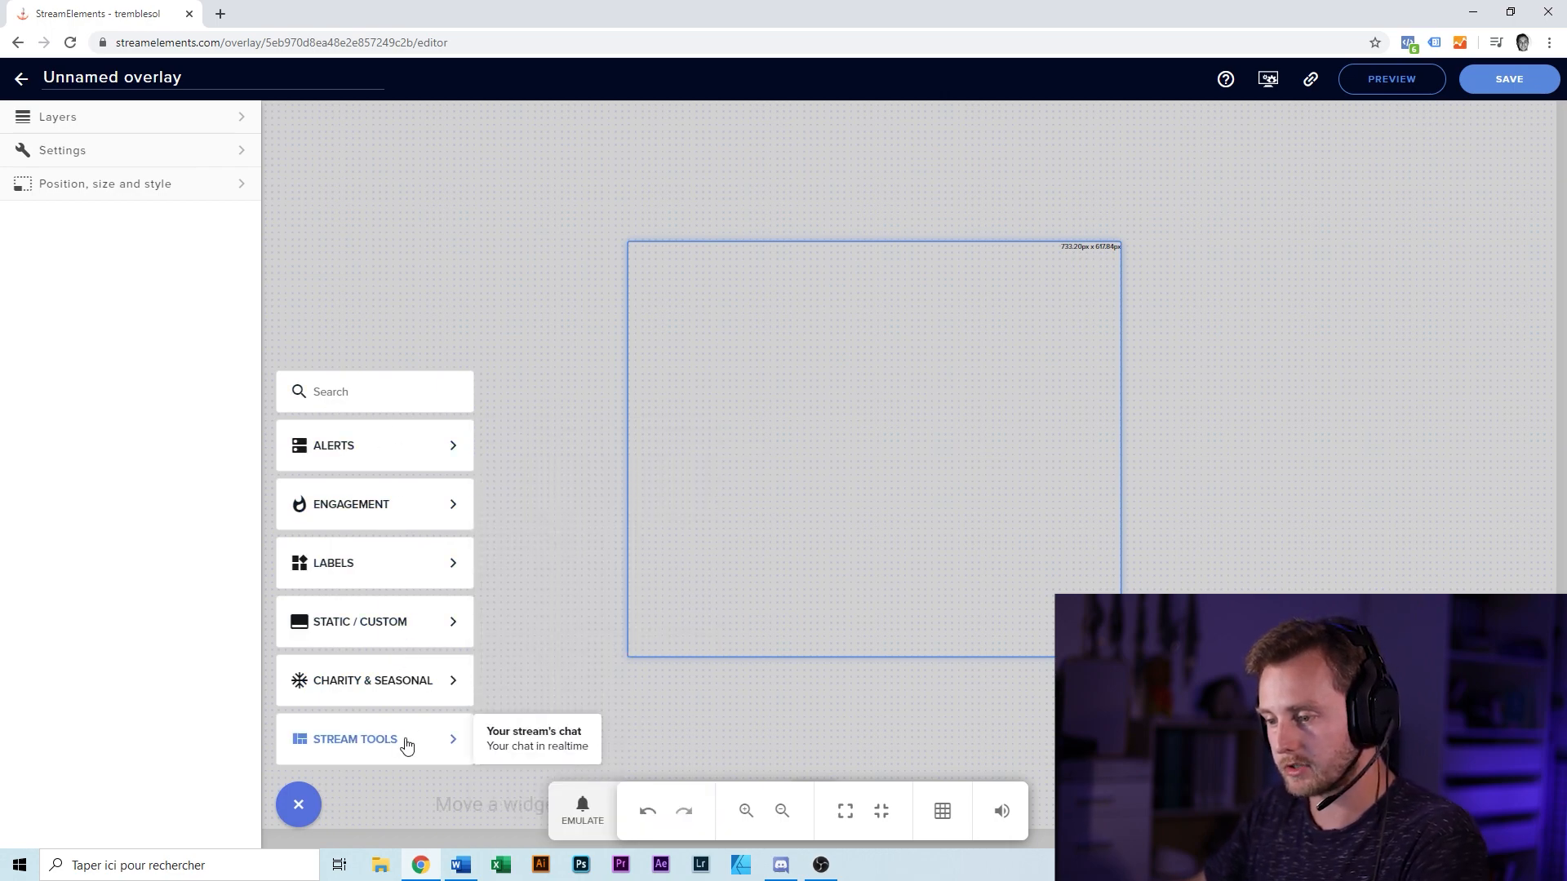
click(540, 745)
drag(335, 112, 1367, 207)
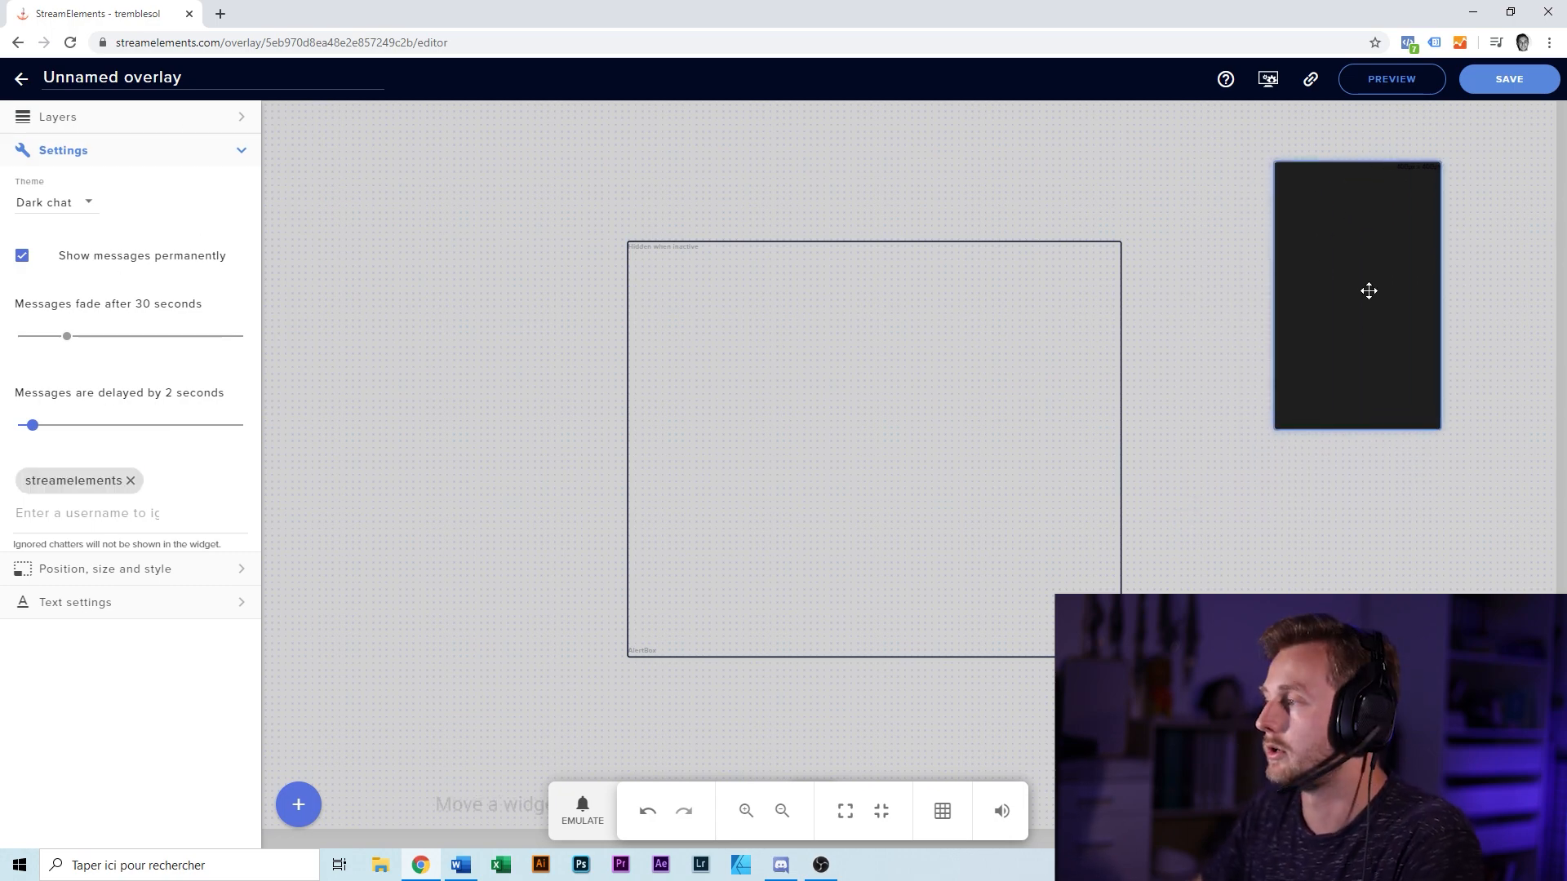
drag(787, 241, 839, 282)
drag(1341, 167, 1399, 159)
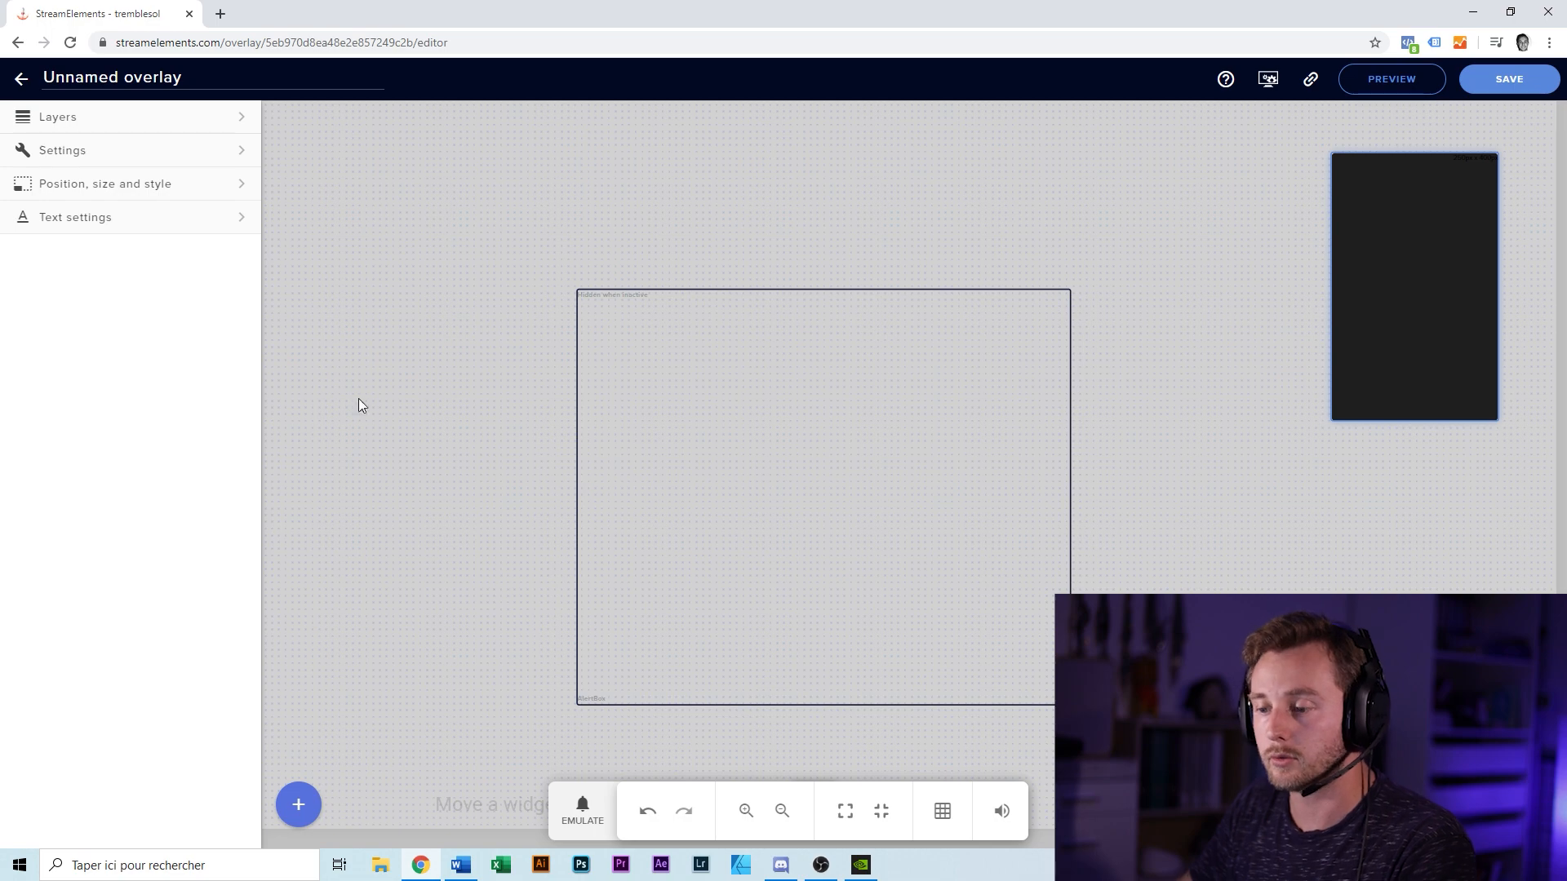
Add an image widget to the overlay and set its size to 1920 × 1080 px.
click(299, 804)
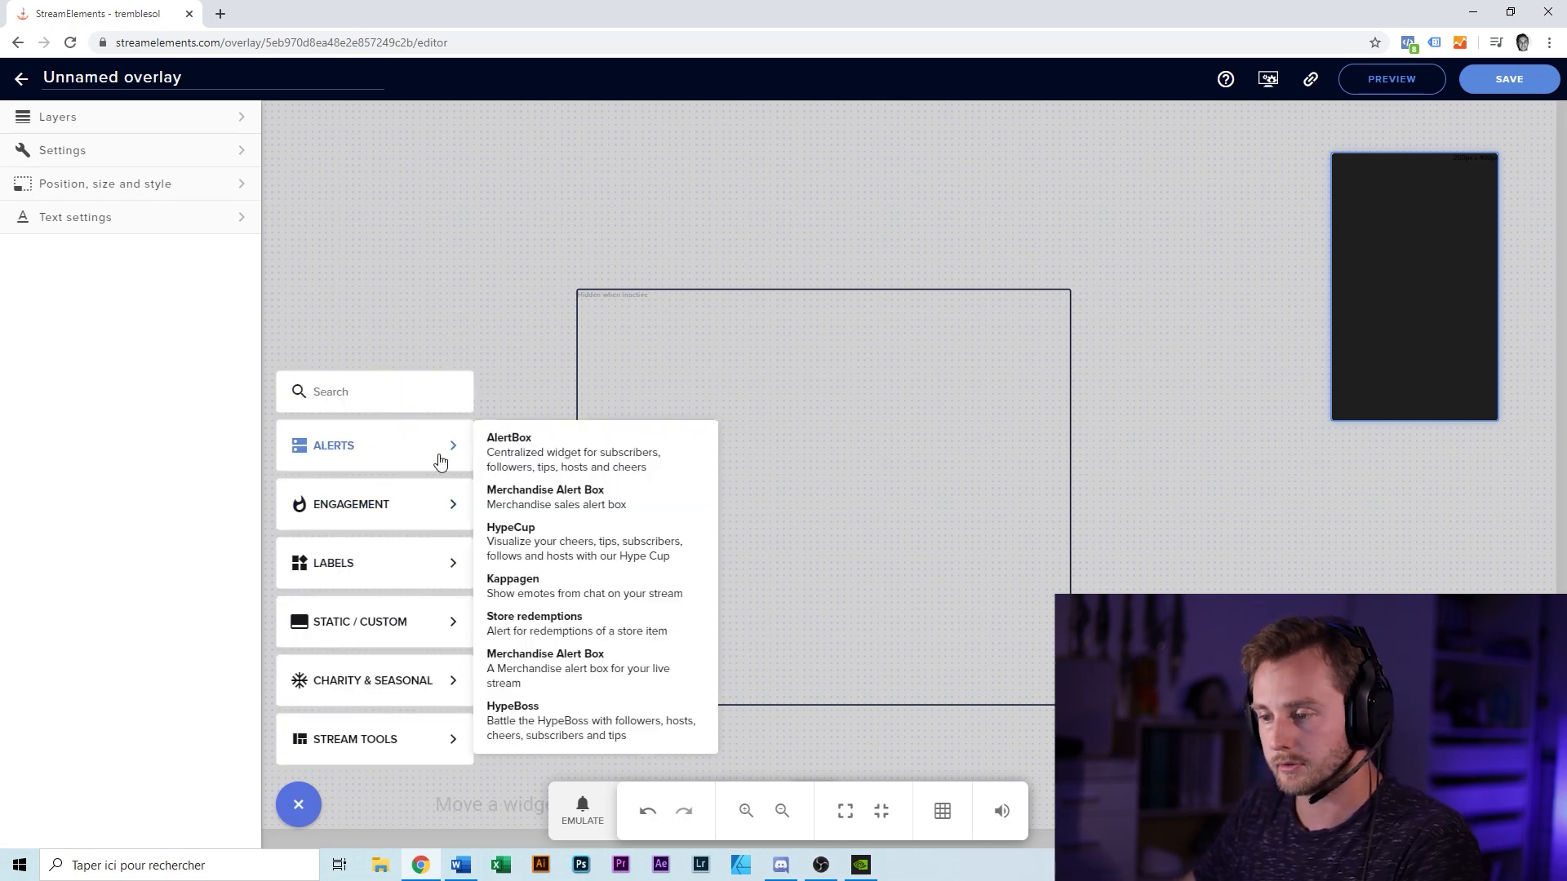
mouse_move(388, 626)
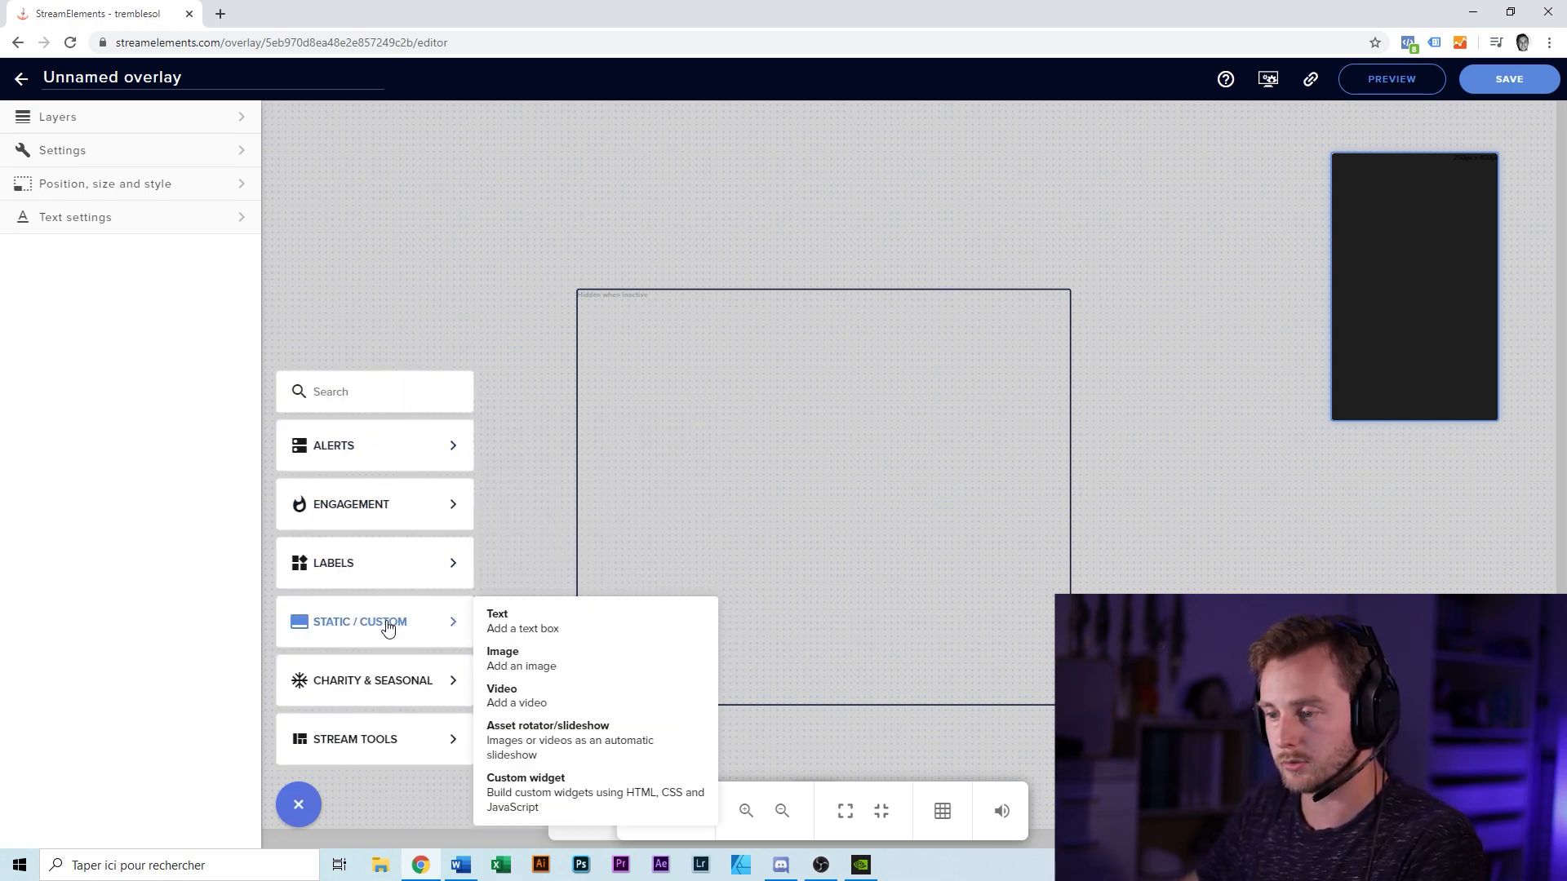
click(569, 661)
click(175, 334)
click(64, 240)
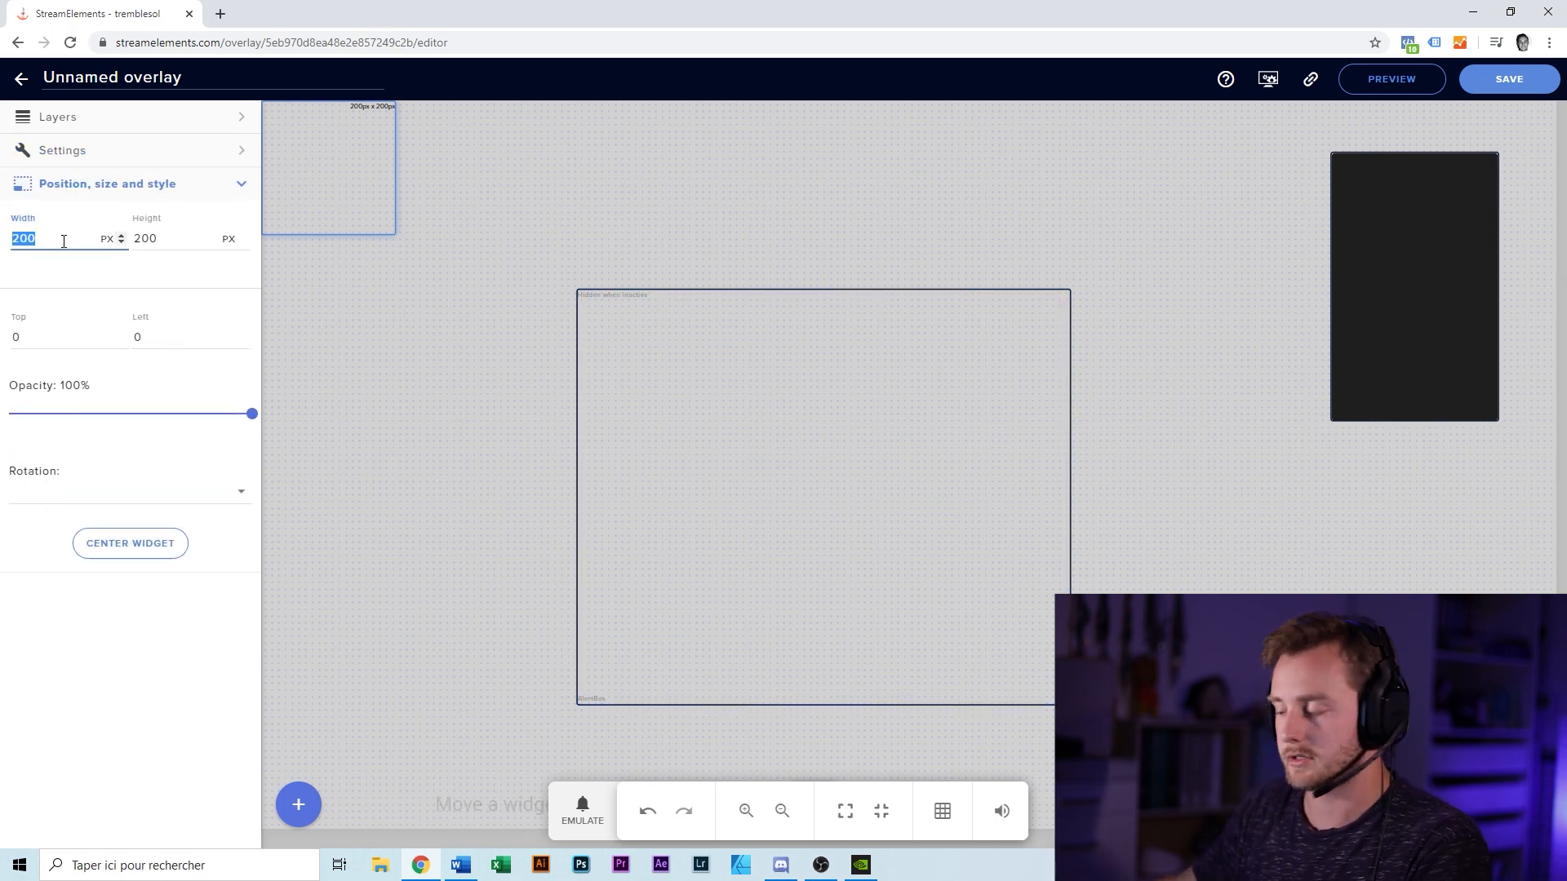
text(19)
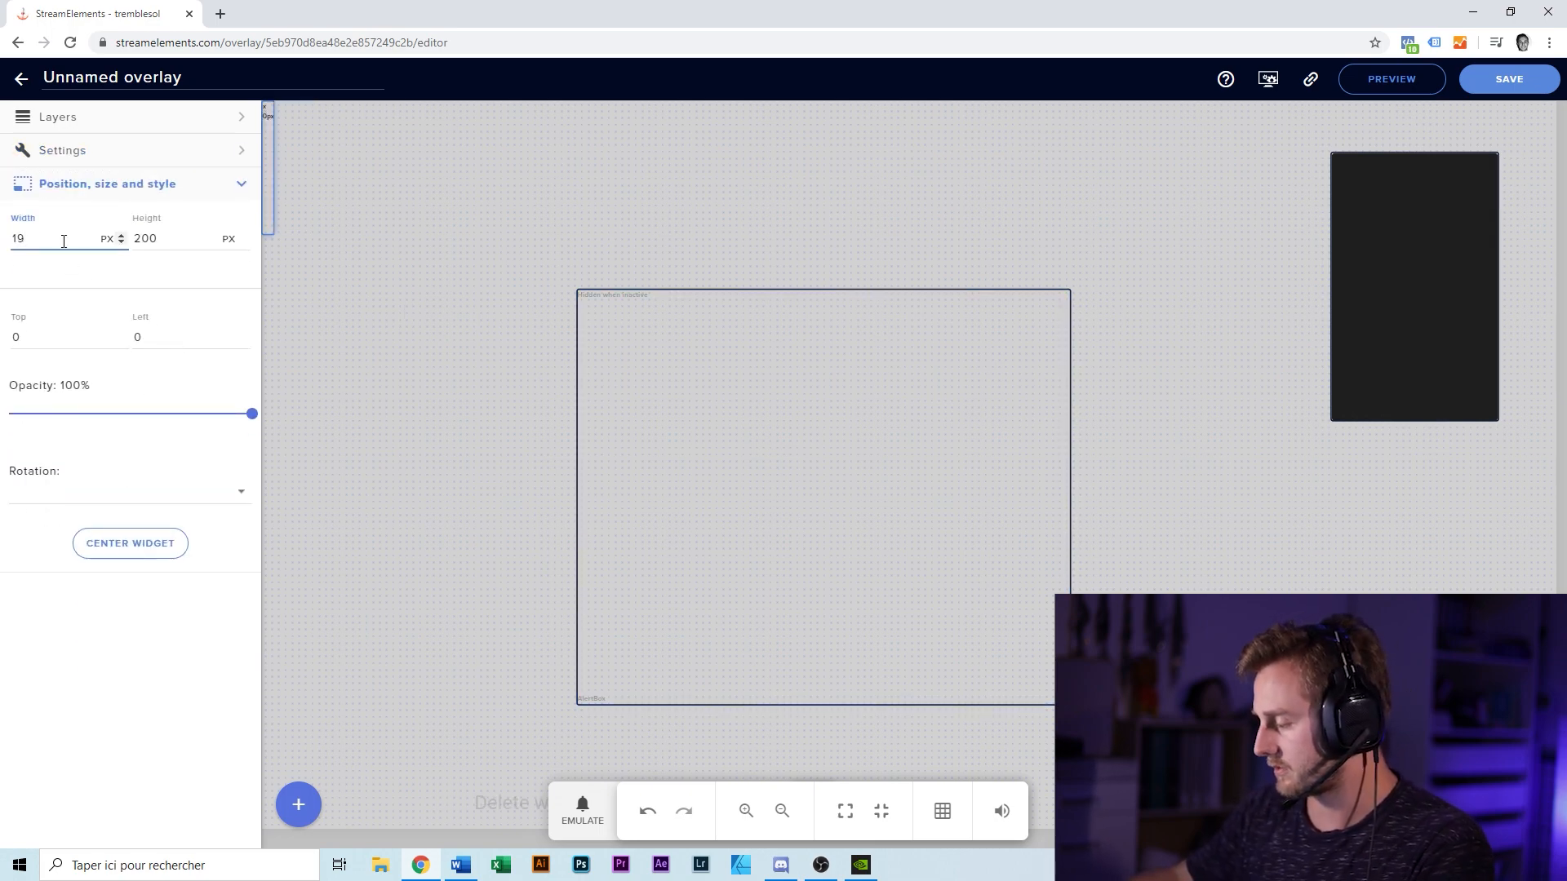
text(20)
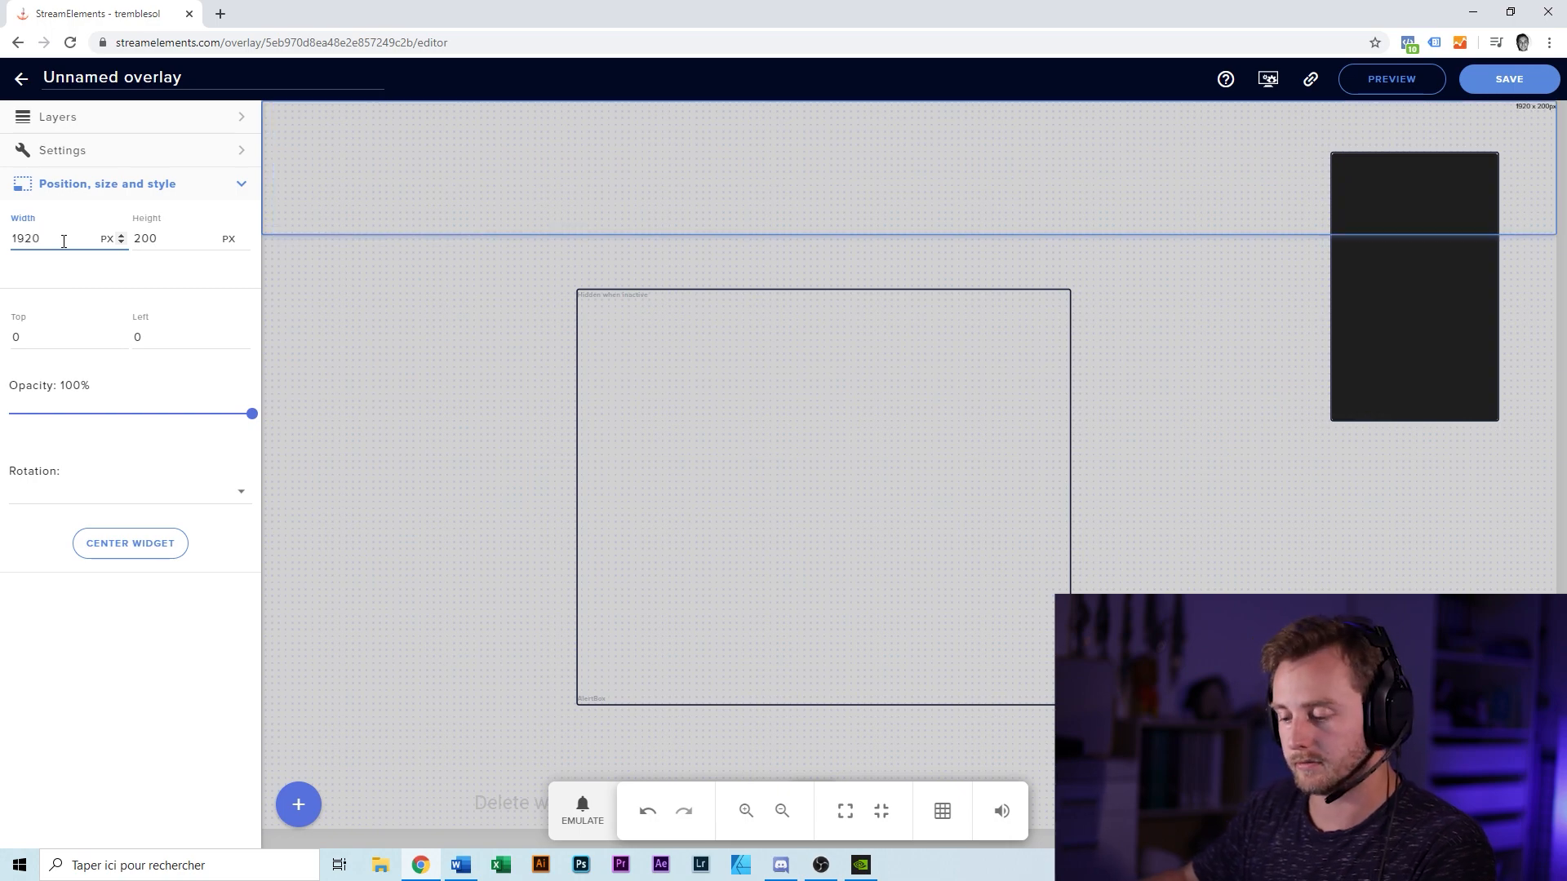
key(Tab)
text(1080)
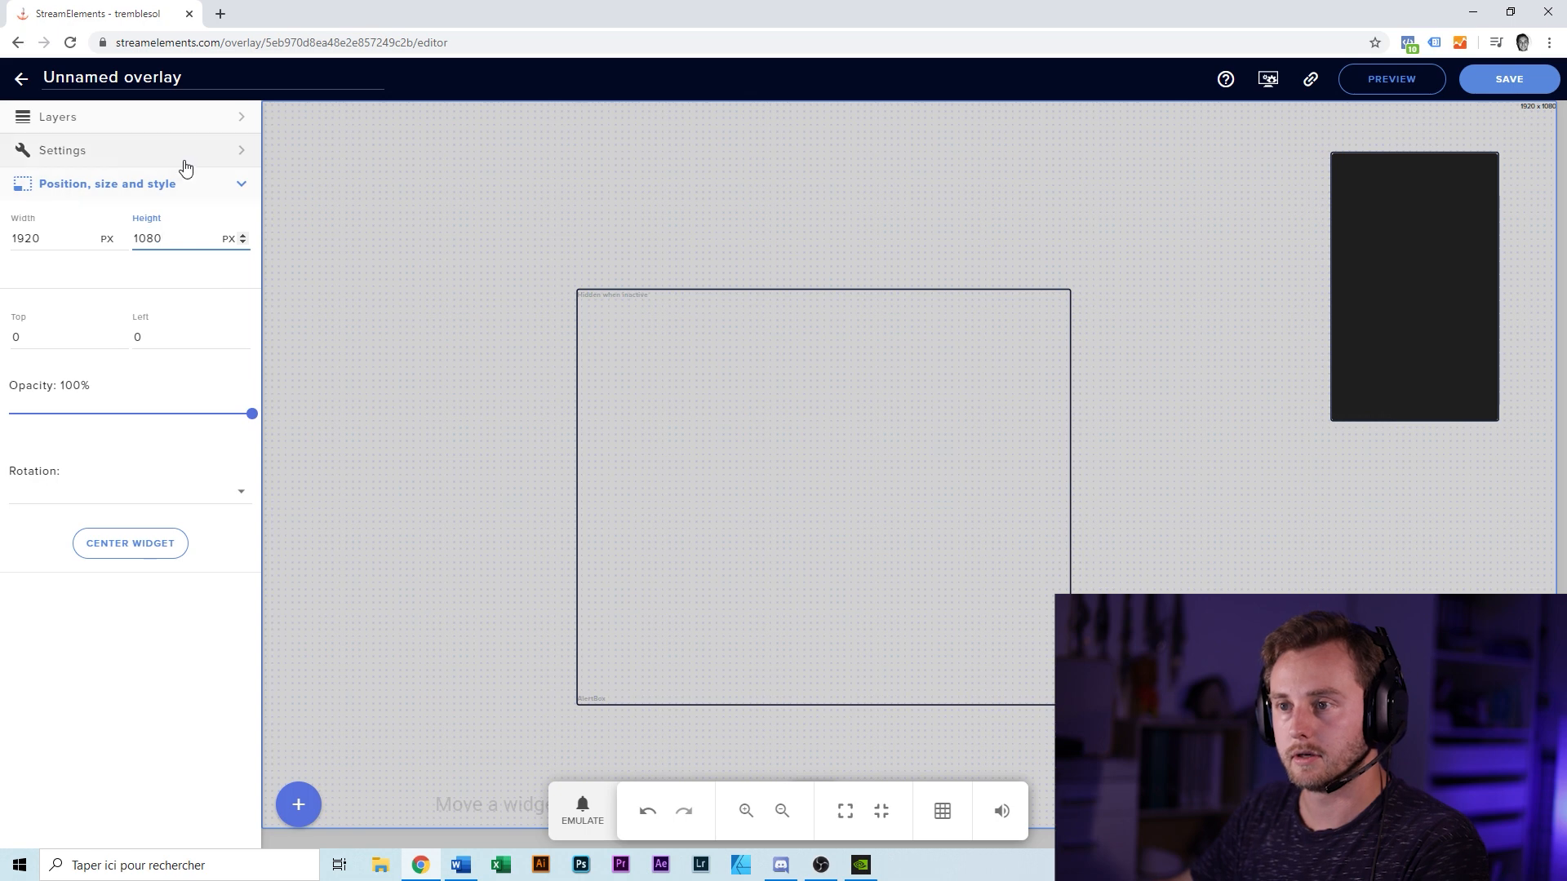
click(189, 187)
Set the image widget's picture to the uploaded En mode discussion scene background.
click(188, 152)
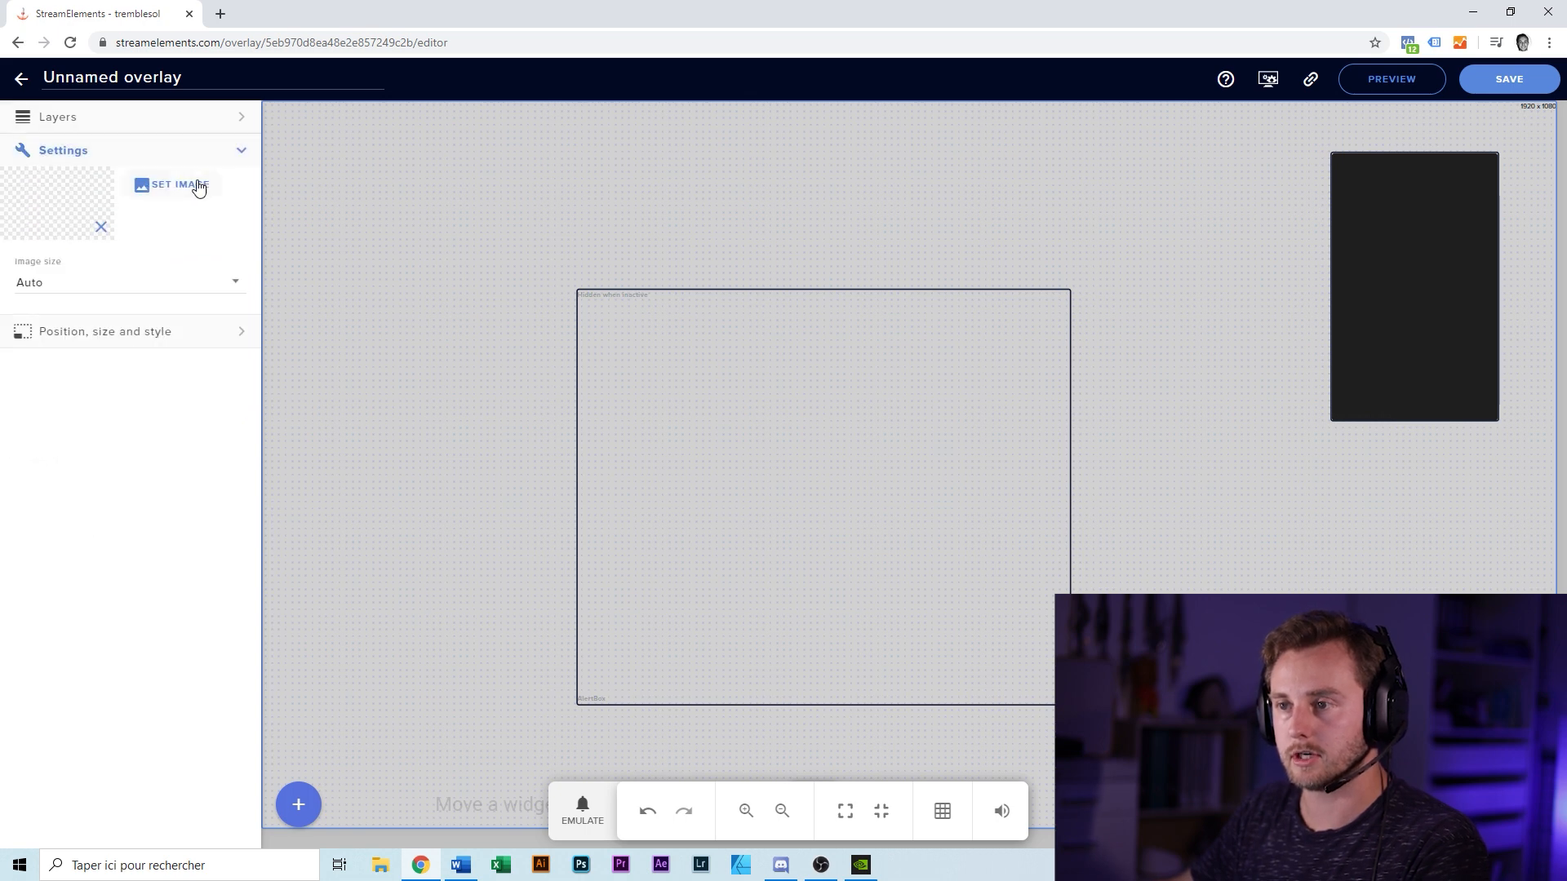
click(178, 189)
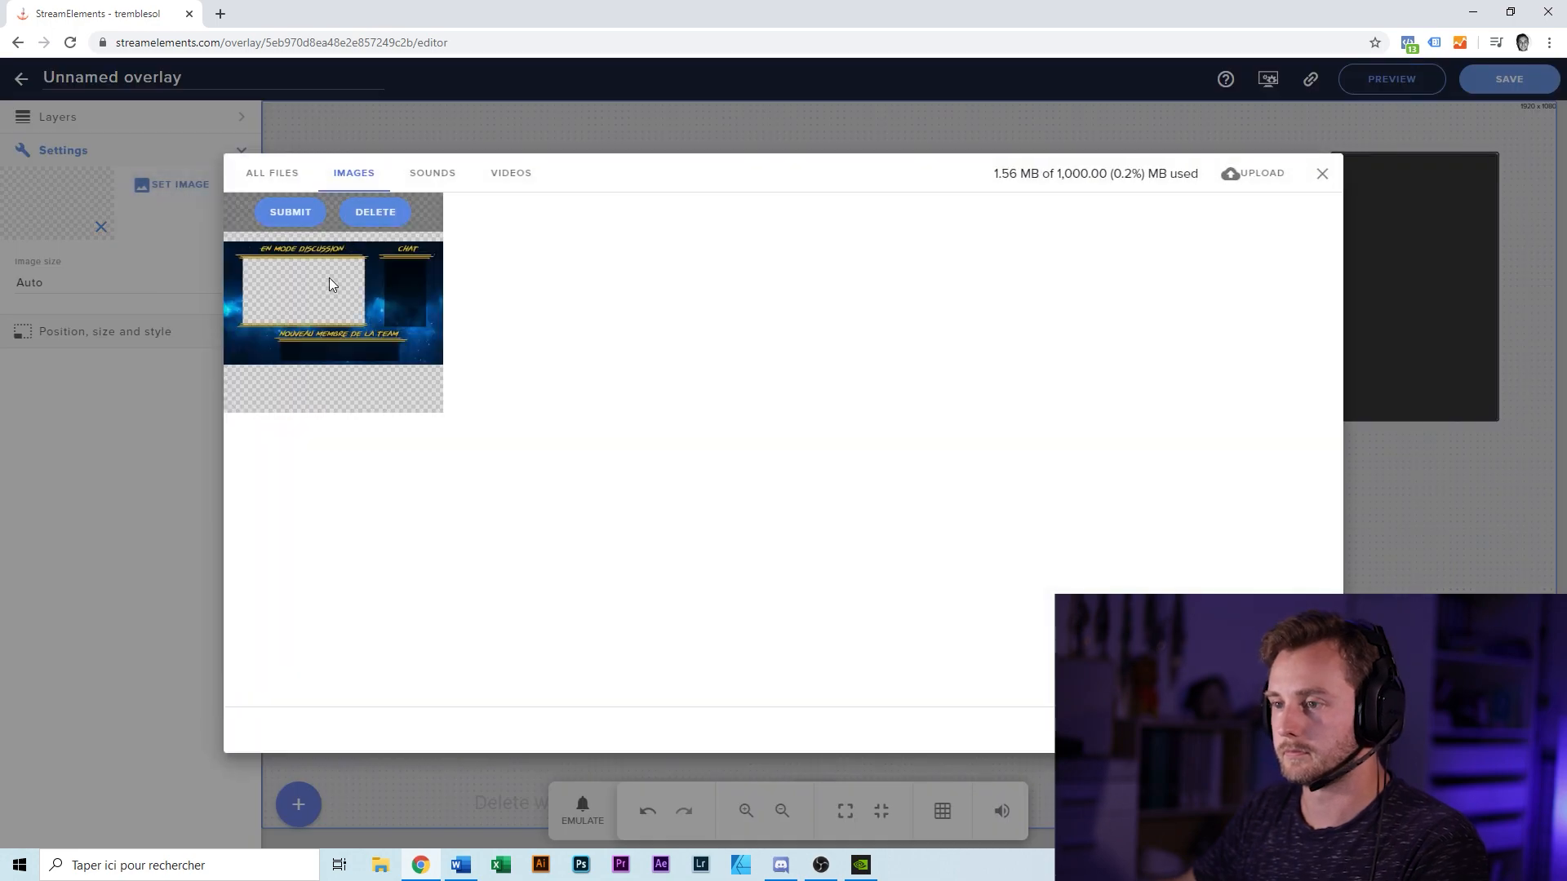
click(290, 213)
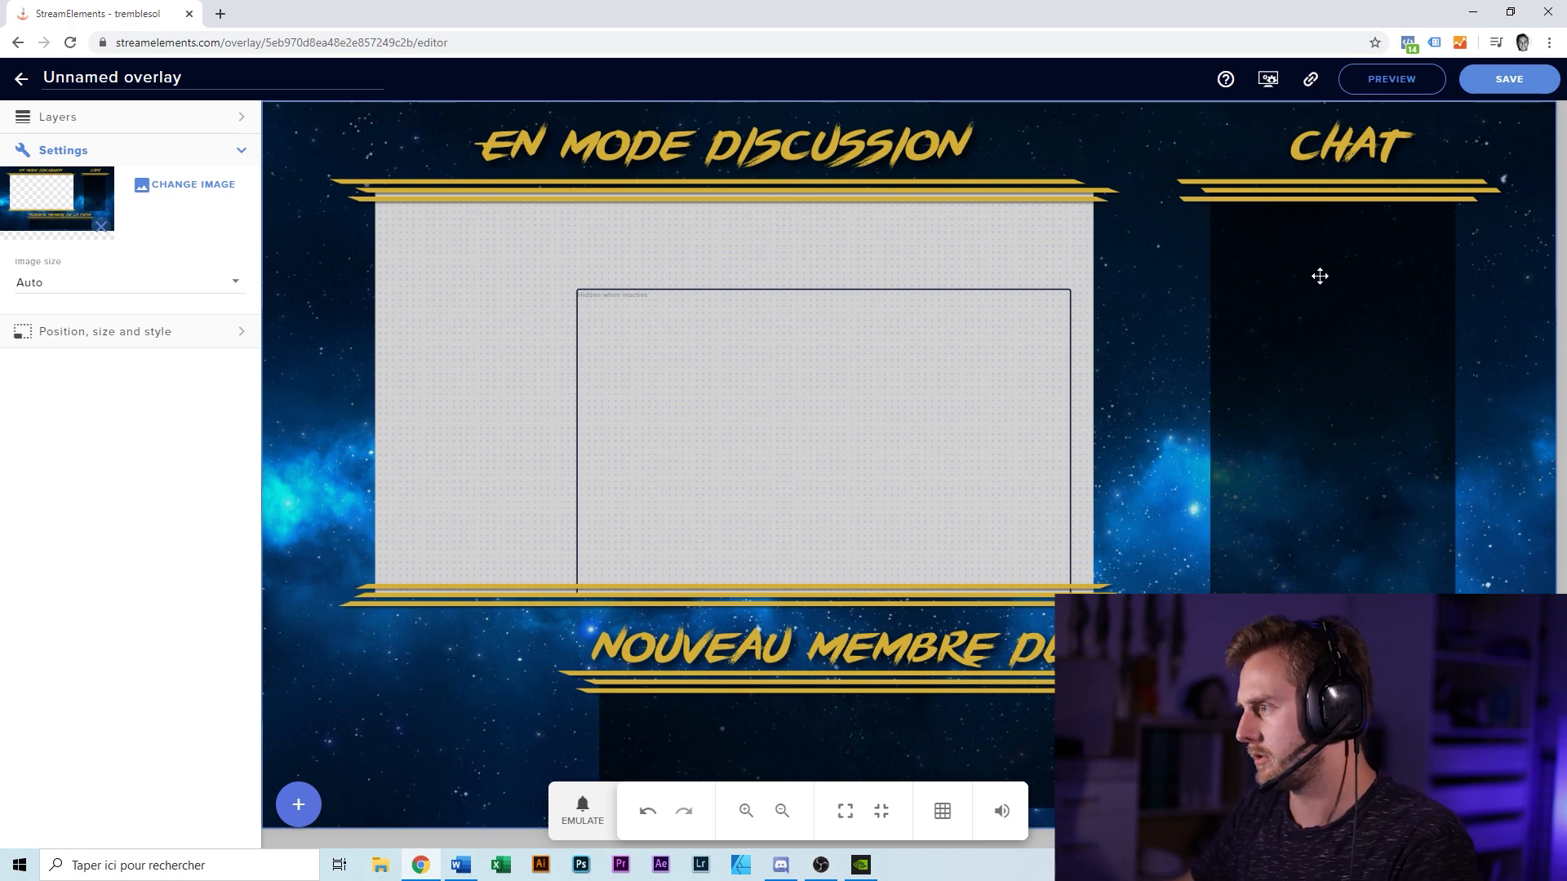
Move the Image 3 layer below the chat and AlertBox layers.
mouse_move(825, 289)
mouse_down()
mouse_move(1035, 315)
mouse_move(825, 282)
mouse_up()
drag(834, 290, 828, 288)
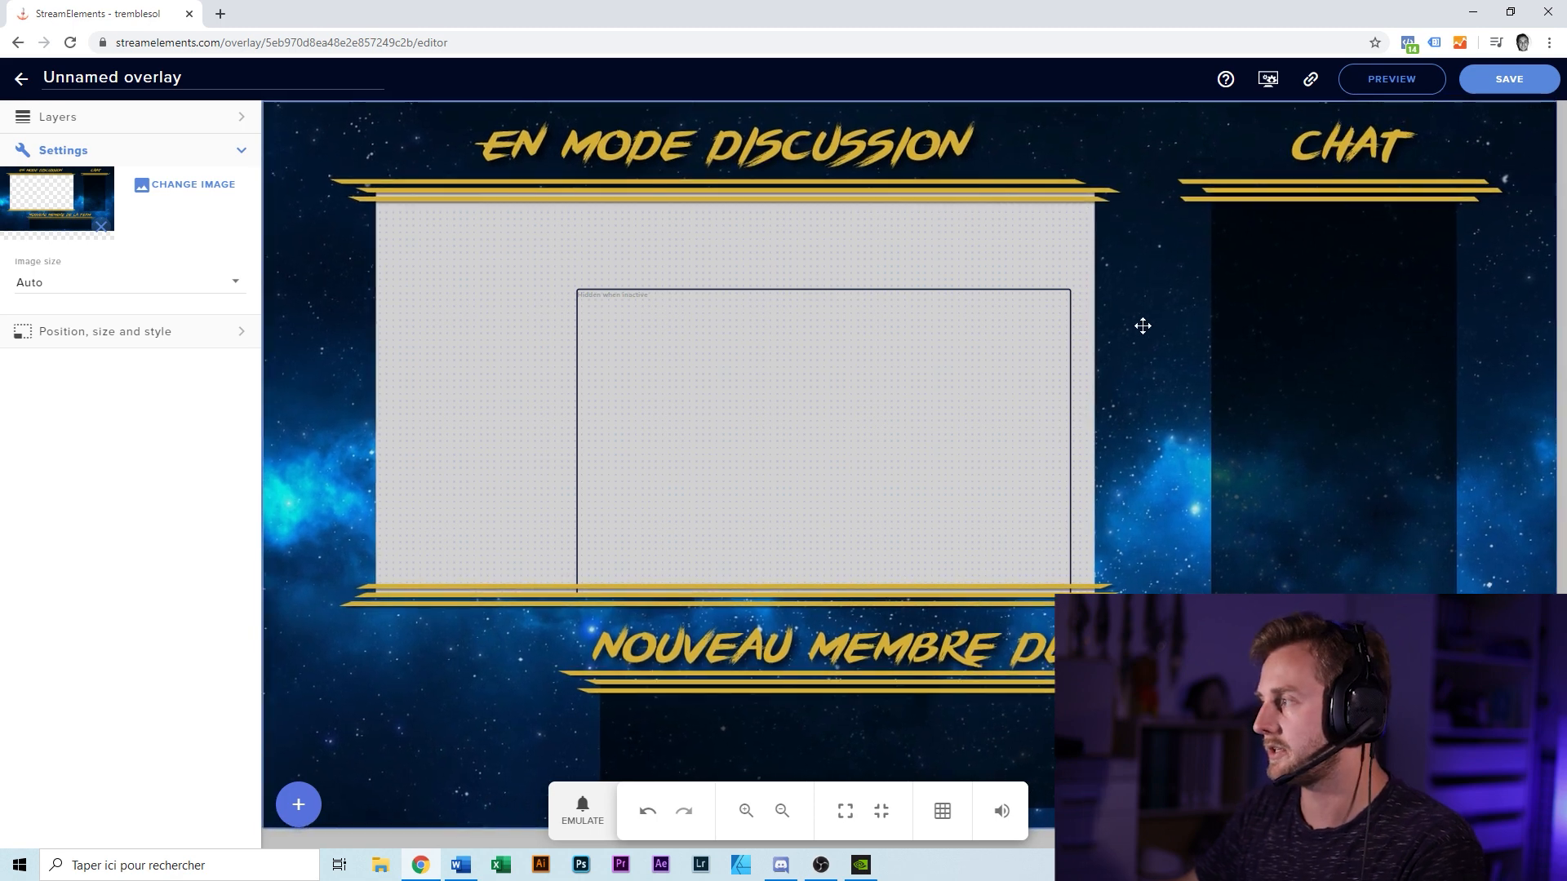
click(192, 129)
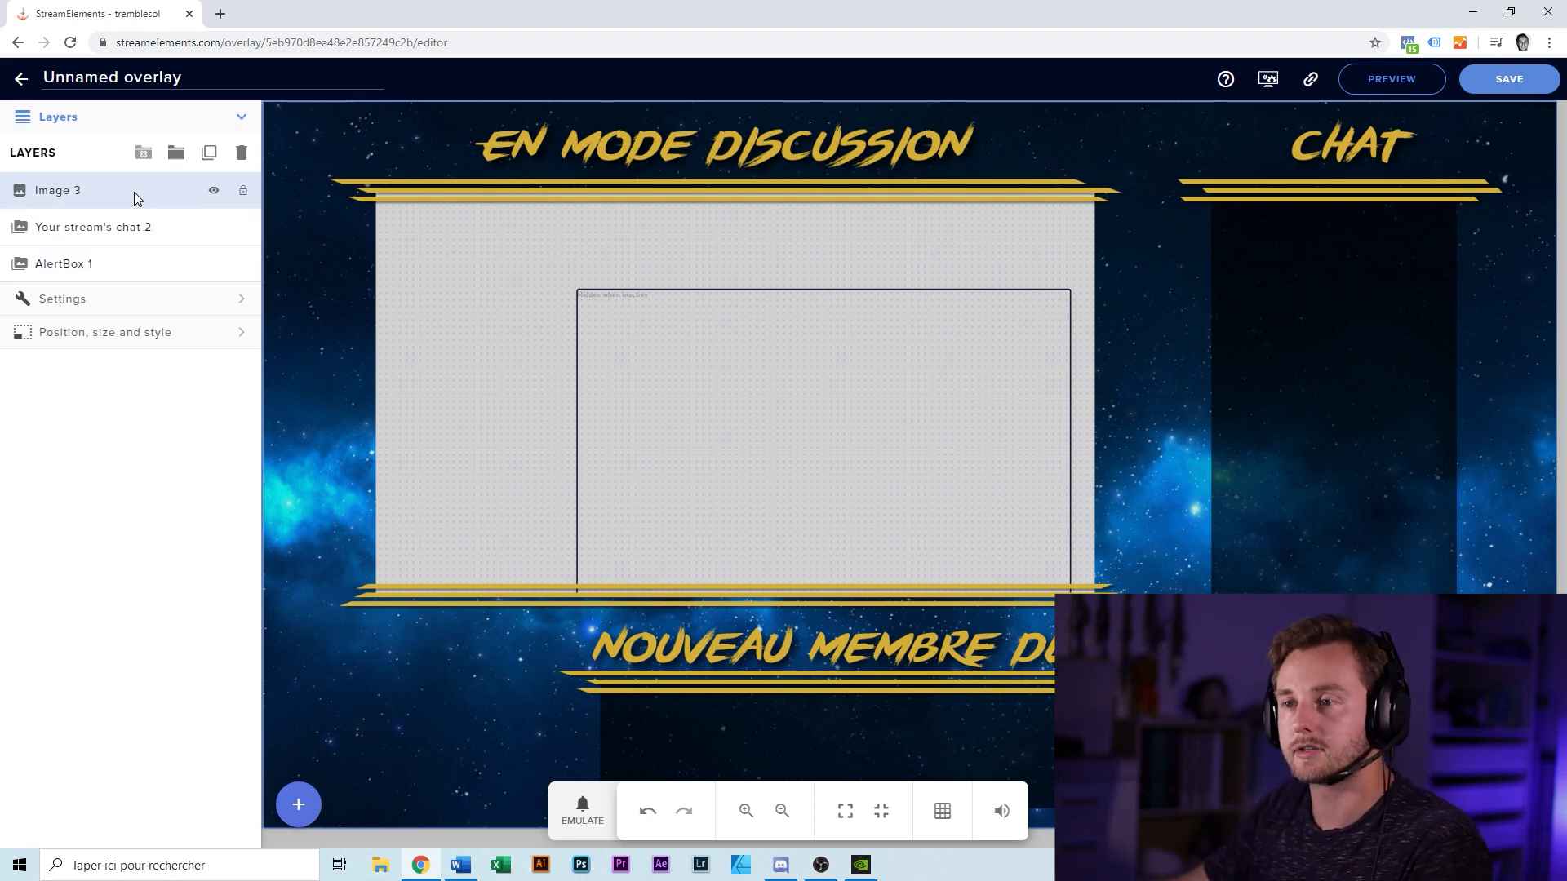
drag(130, 197, 140, 266)
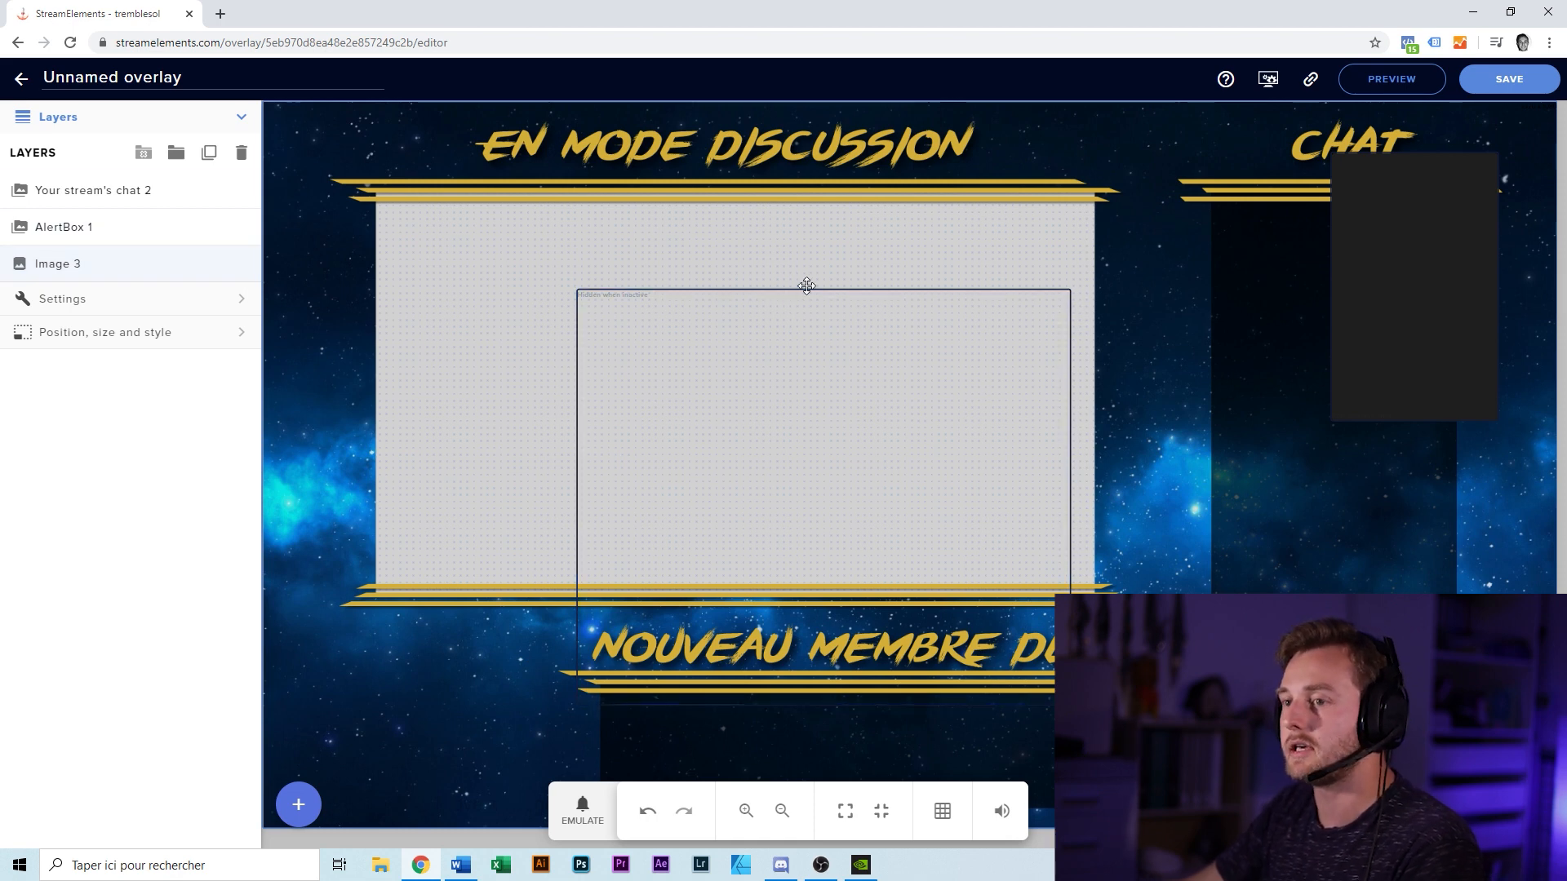
Fit the chat widget to the CHAT panel at about 365 × 597 px and the AlertBox to the Nouveau membre panel.
drag(1379, 212, 1260, 262)
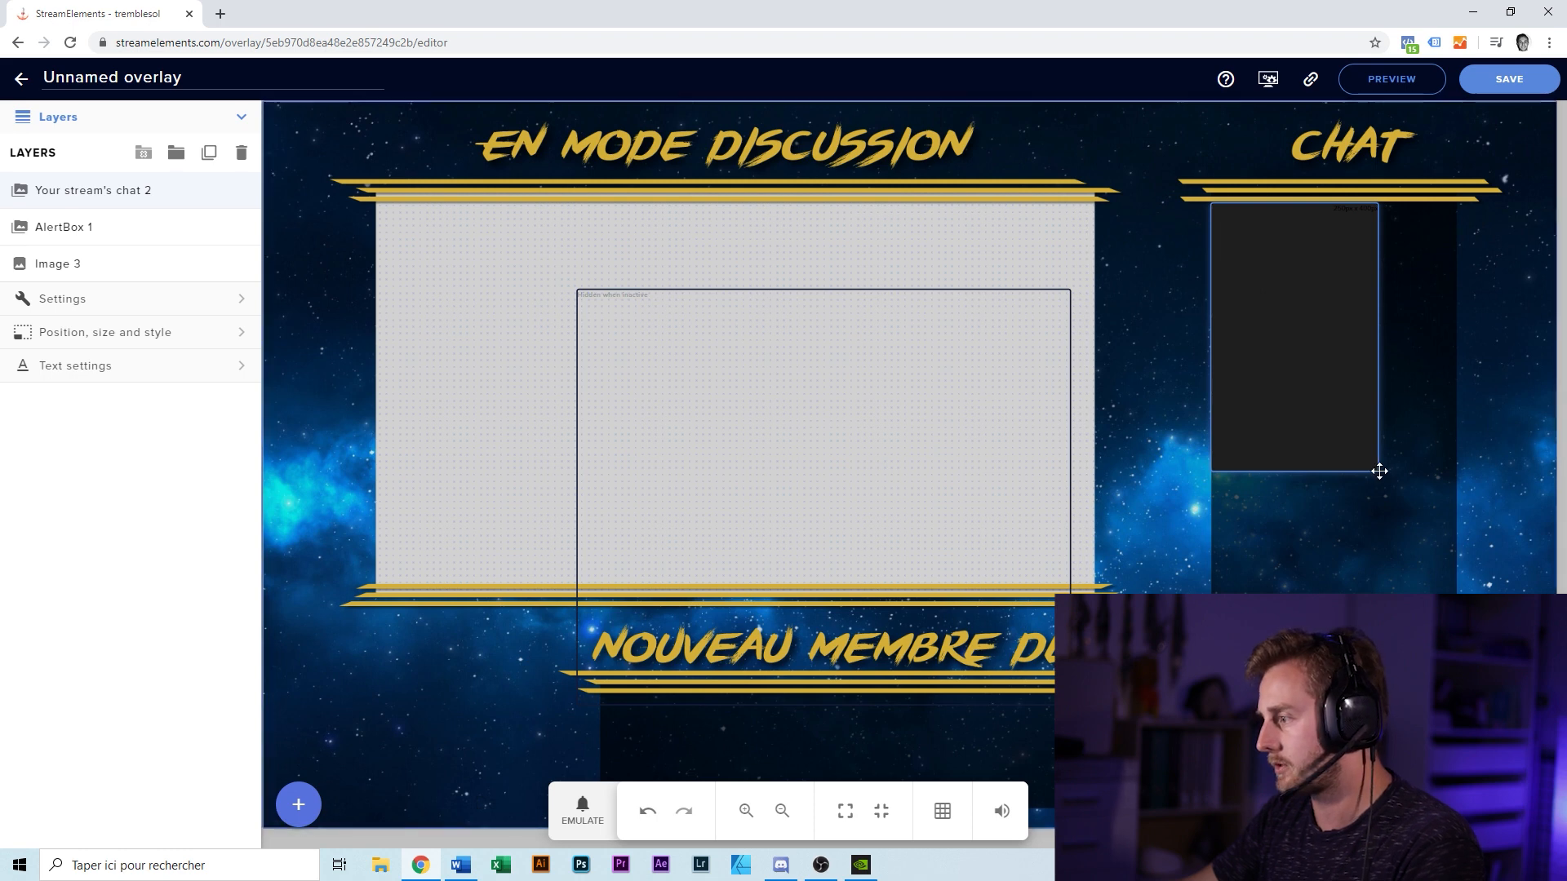
drag(1371, 471, 1458, 608)
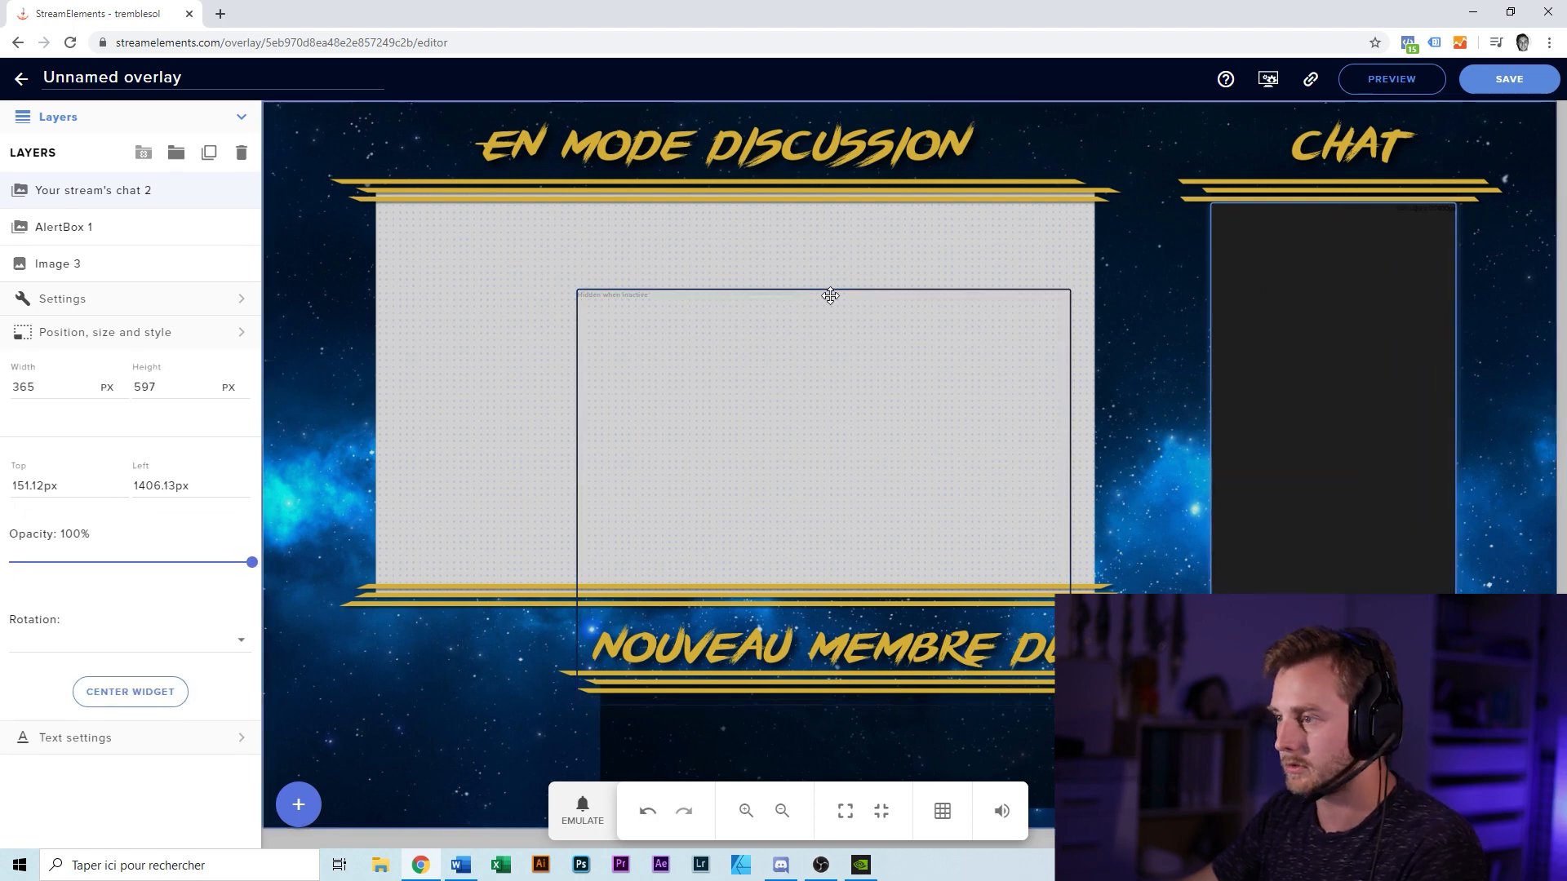
drag(839, 289, 974, 696)
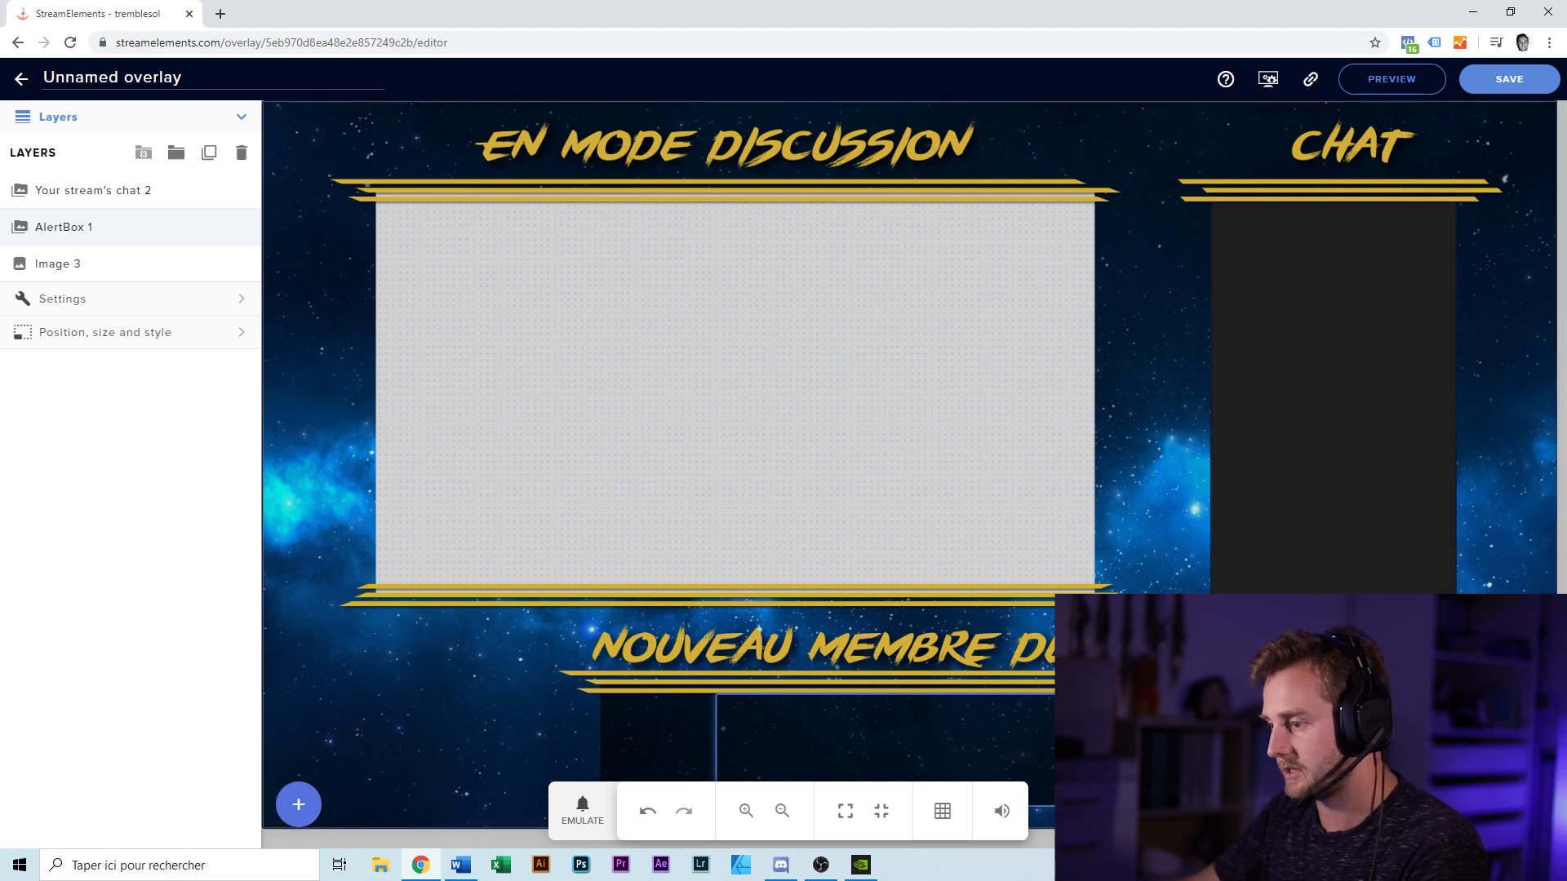
drag(716, 737, 603, 737)
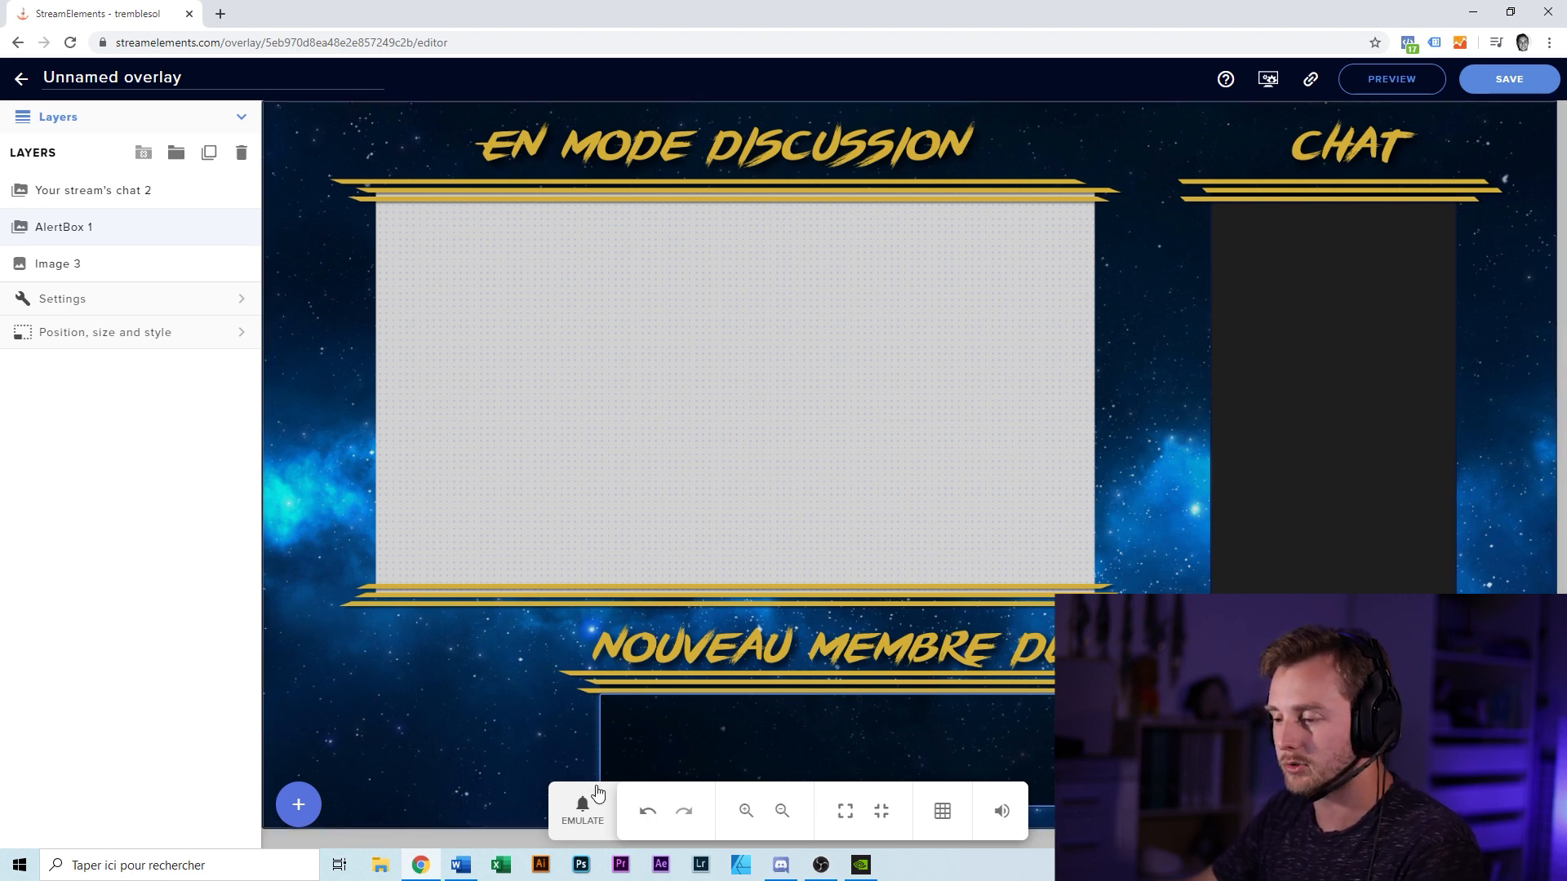
Emulate a follower event and a $10 tip event to test the AlertBox within its panel.
click(583, 816)
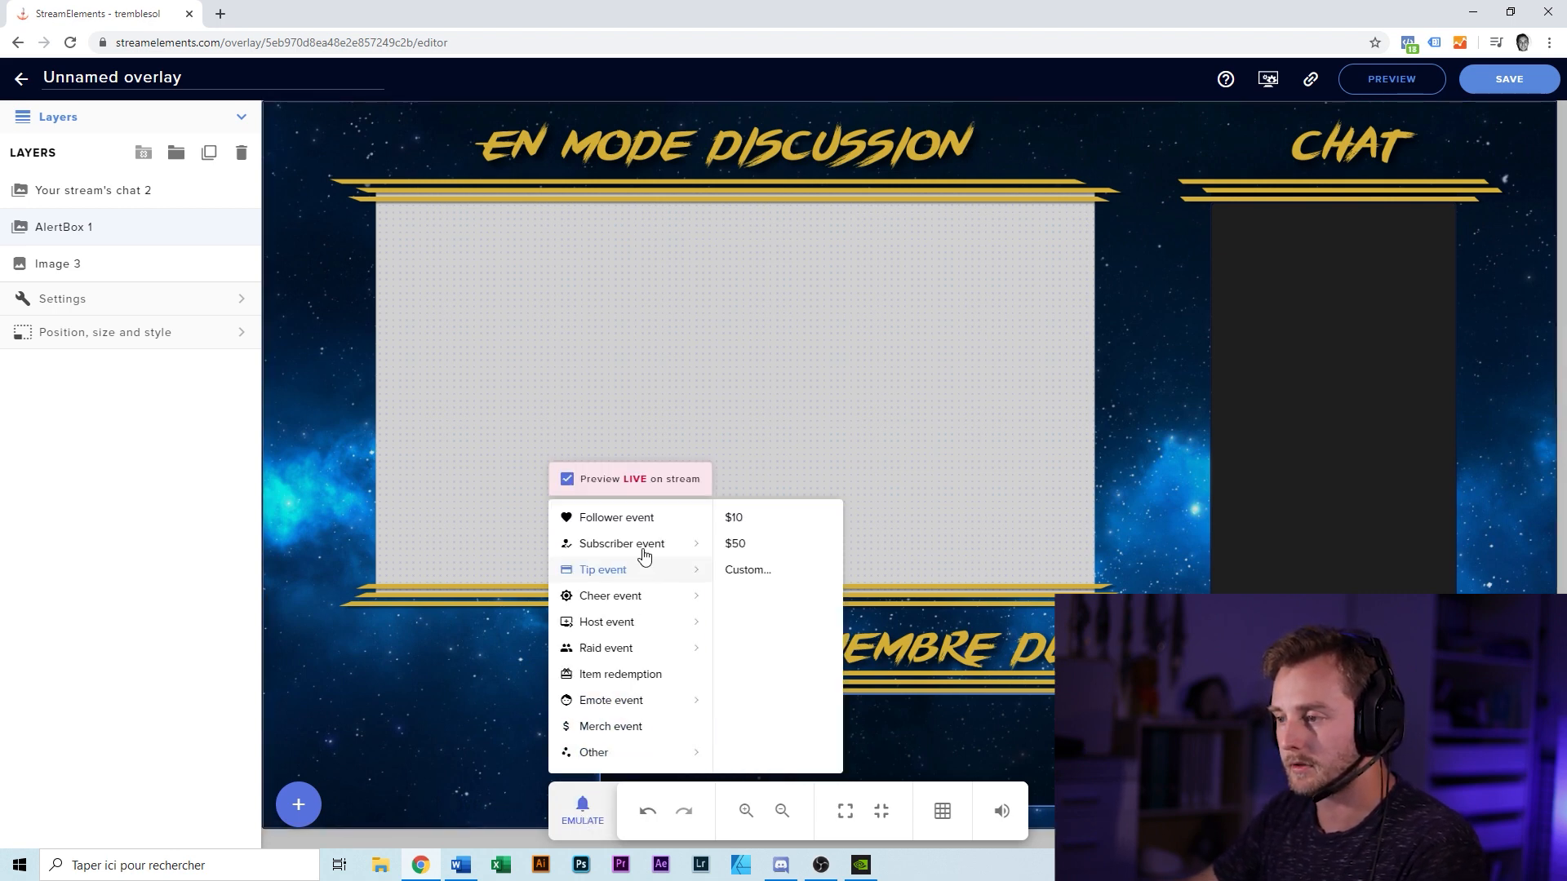
click(647, 519)
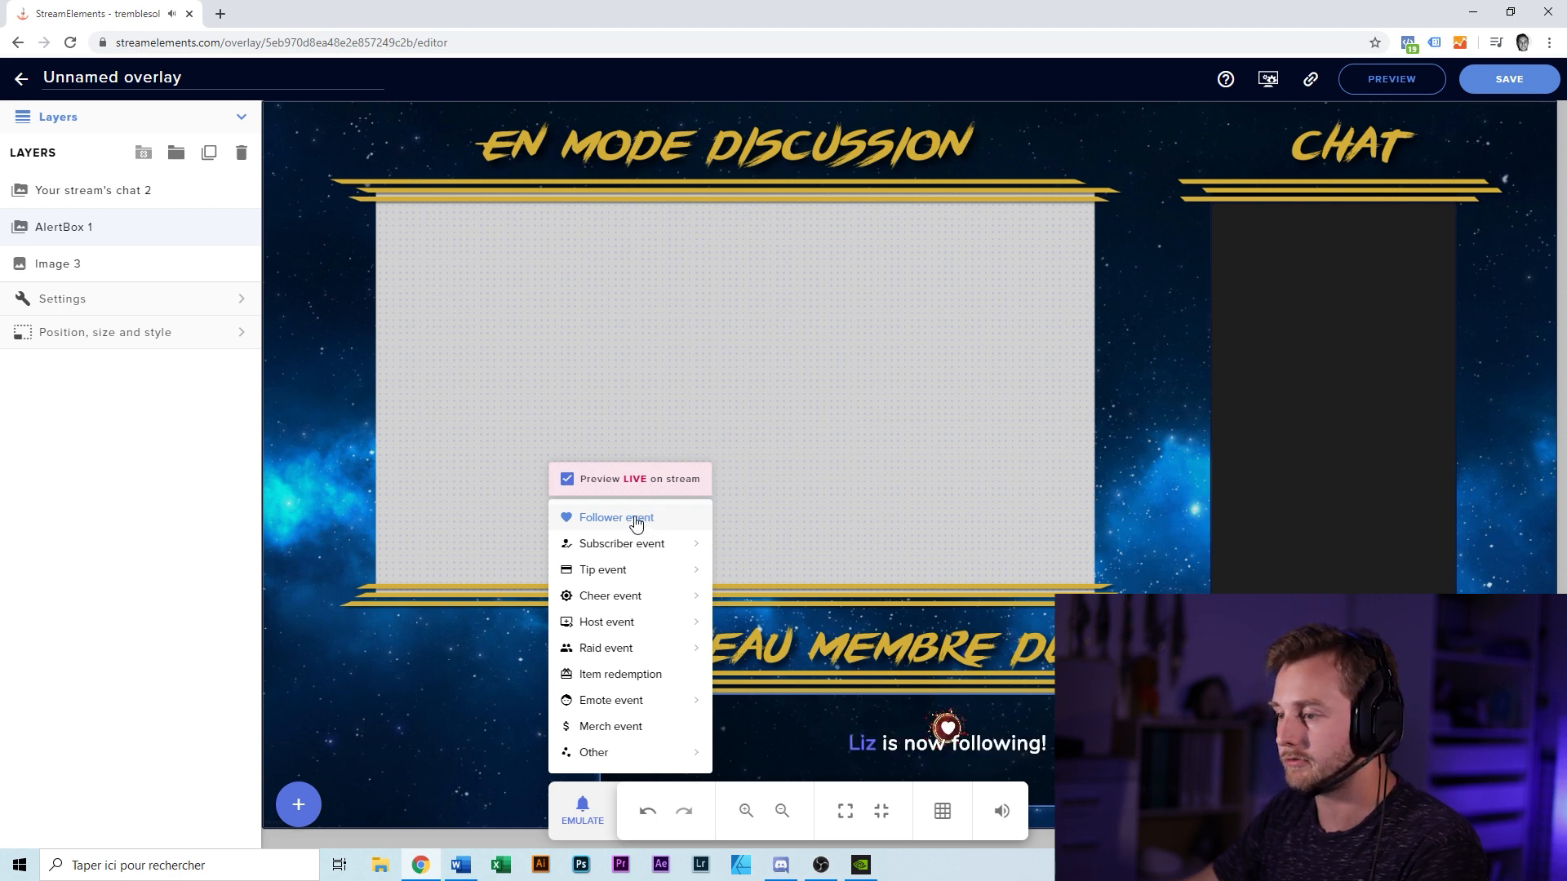
mouse_move(619, 571)
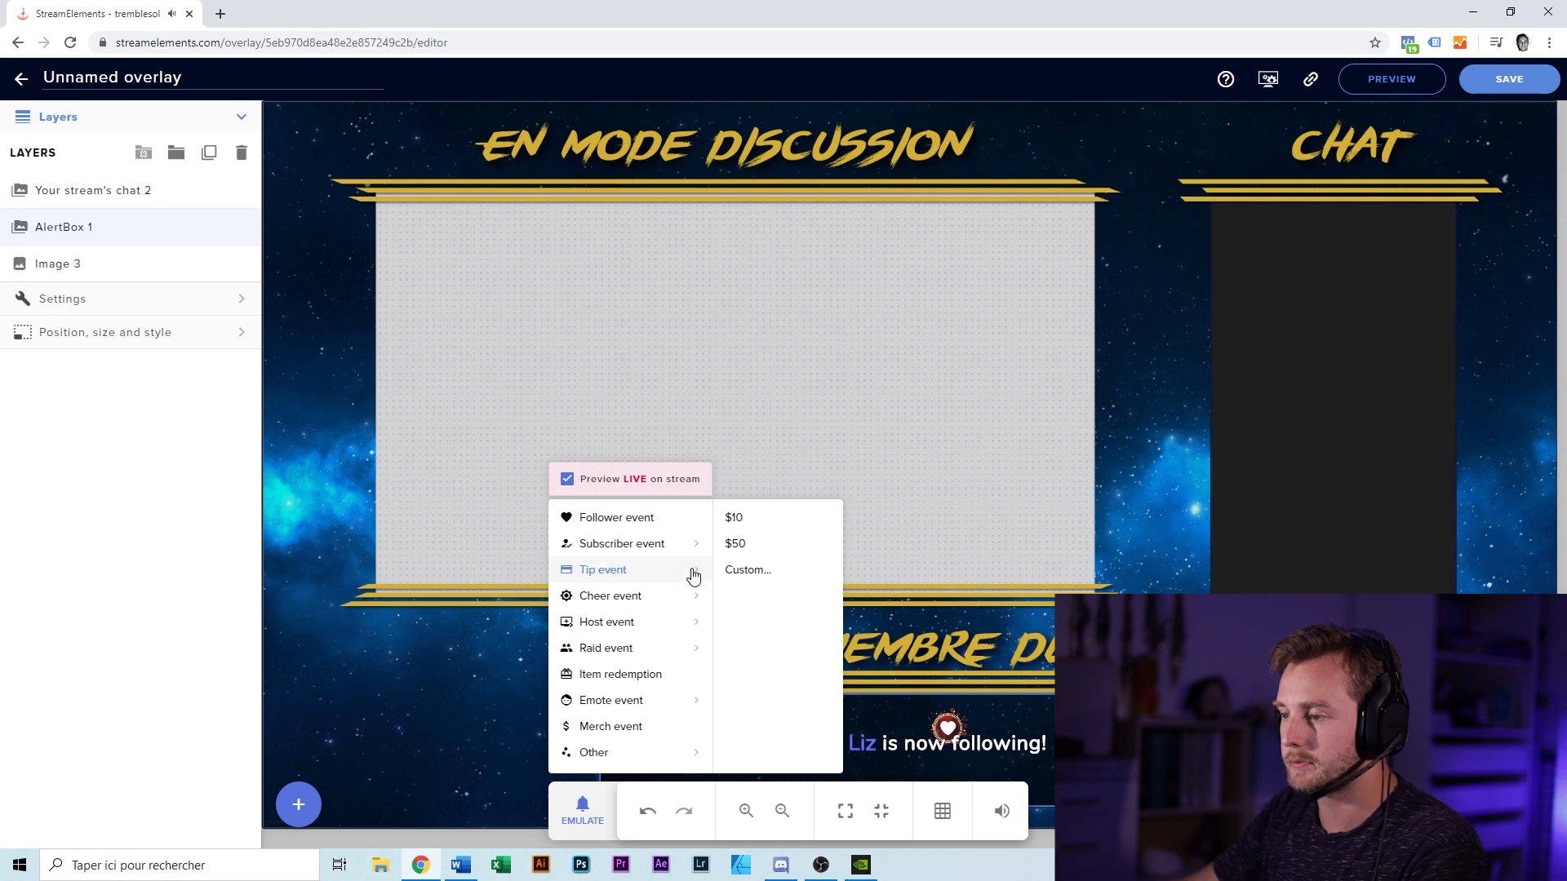
click(760, 523)
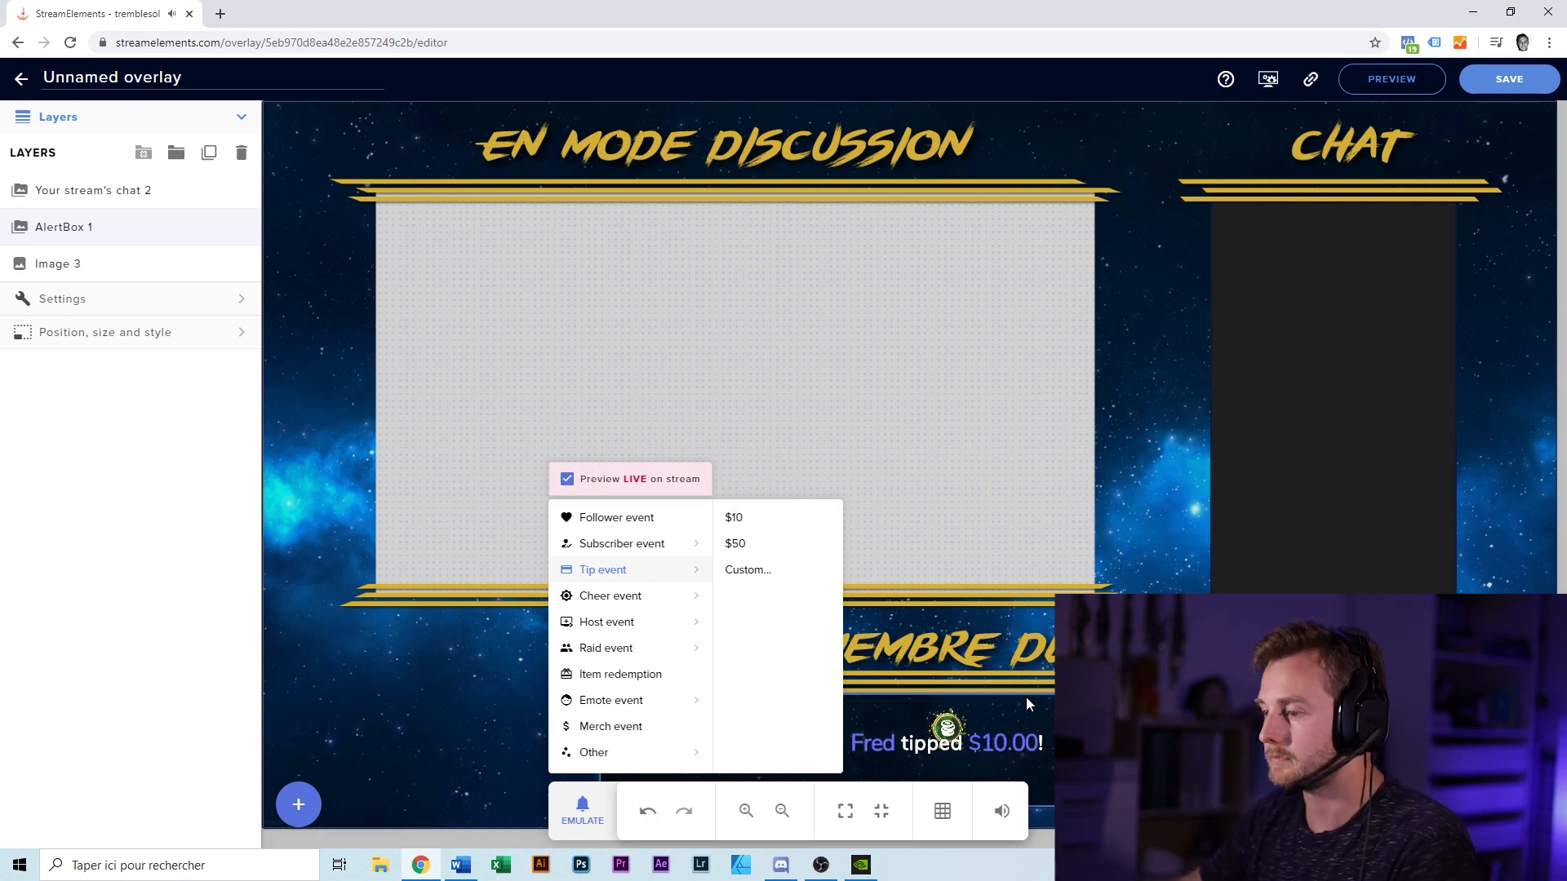
click(1325, 343)
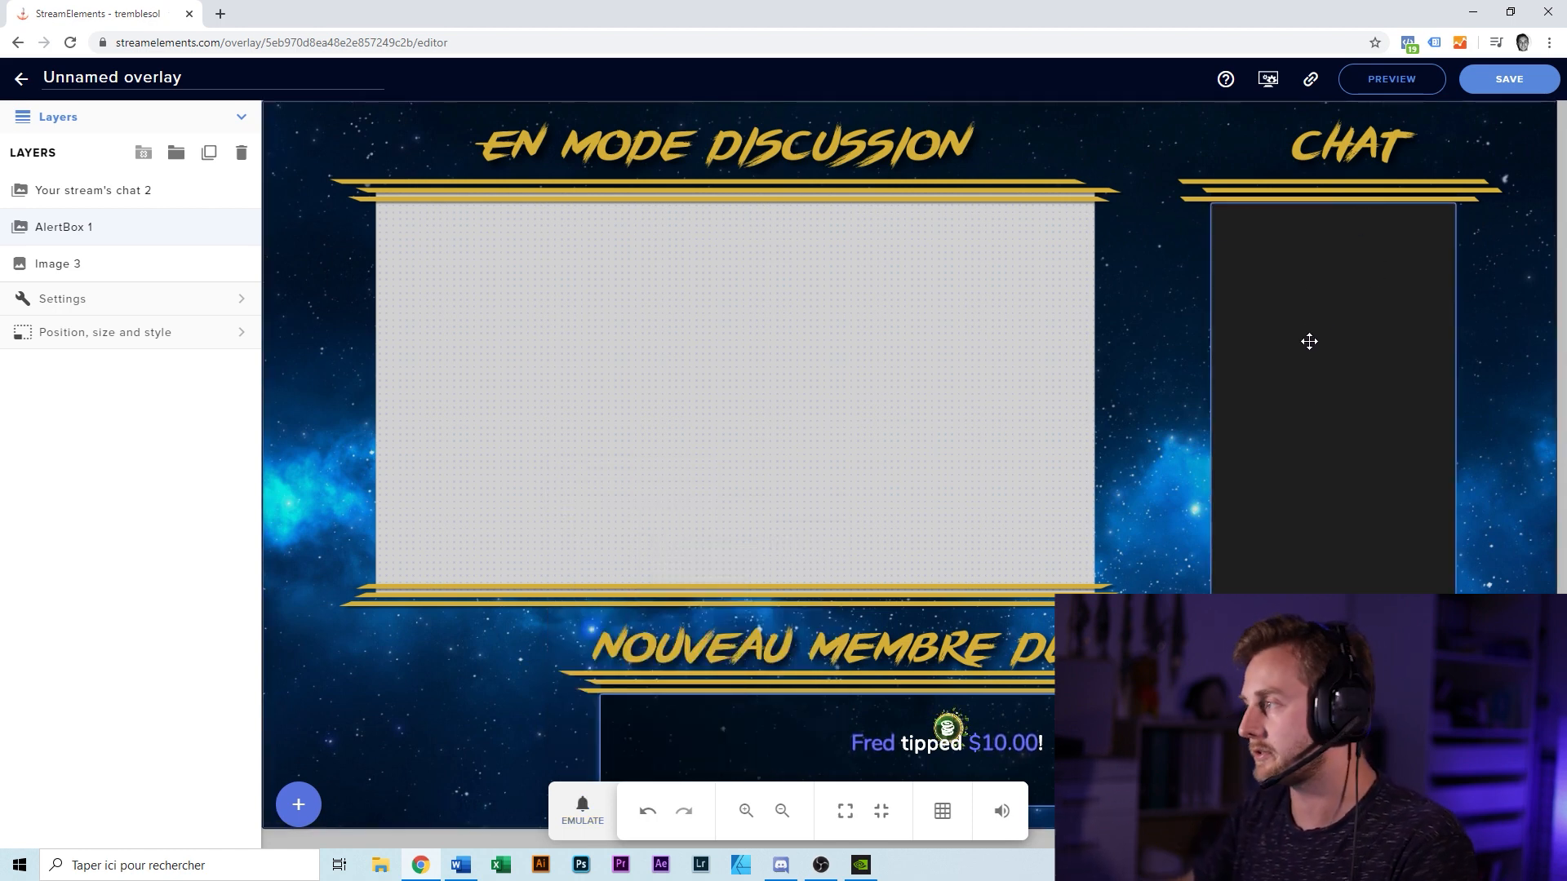
Delete the Image 3 background layer and save the overlay as Chat et Alertes.
click(1160, 251)
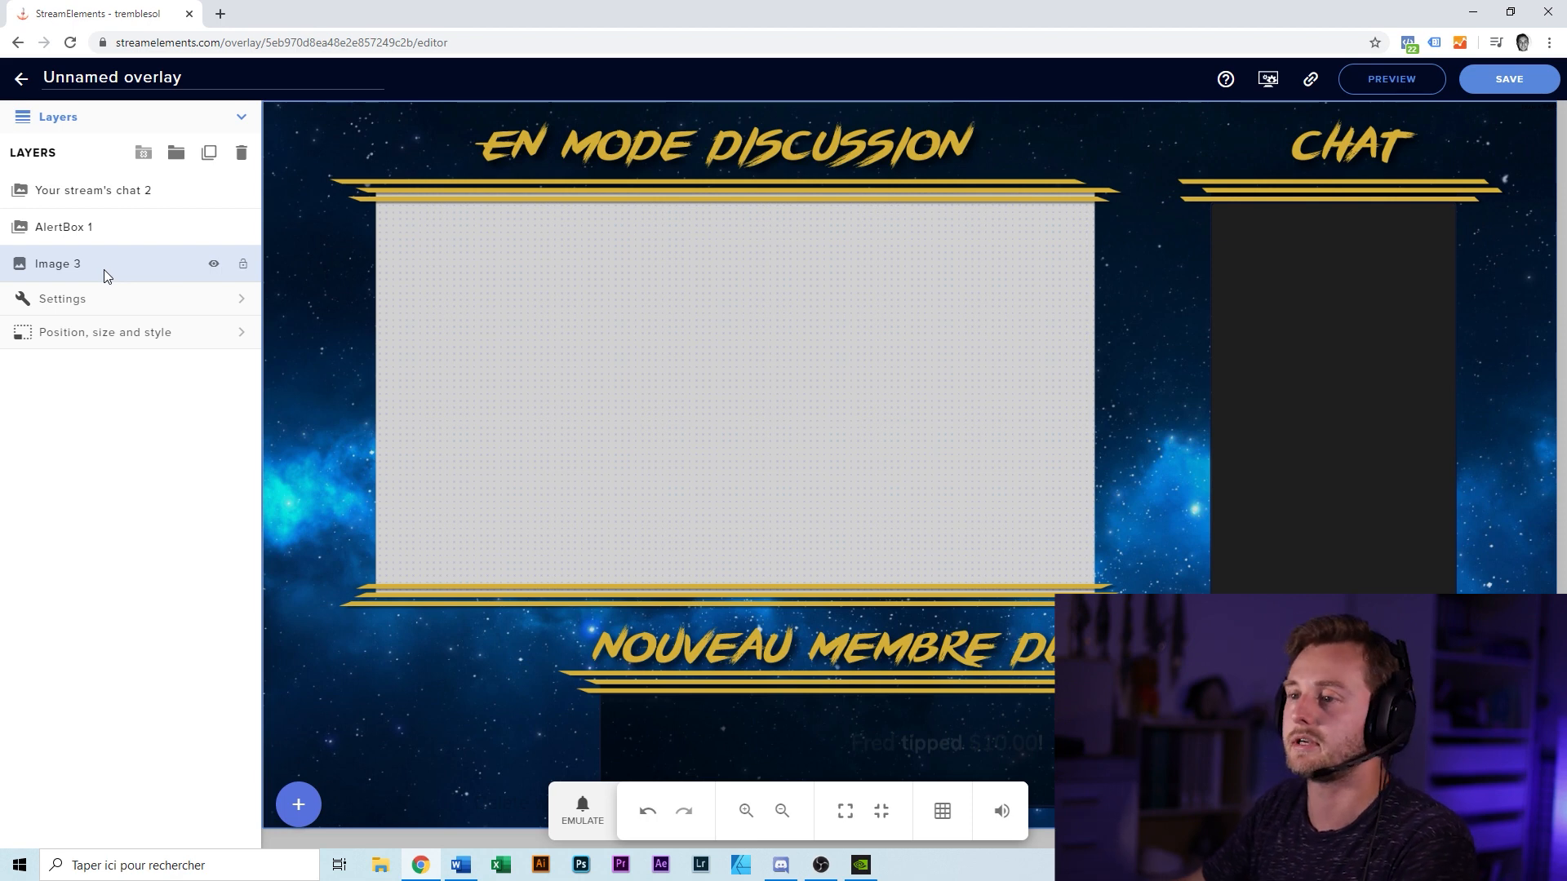
click(240, 154)
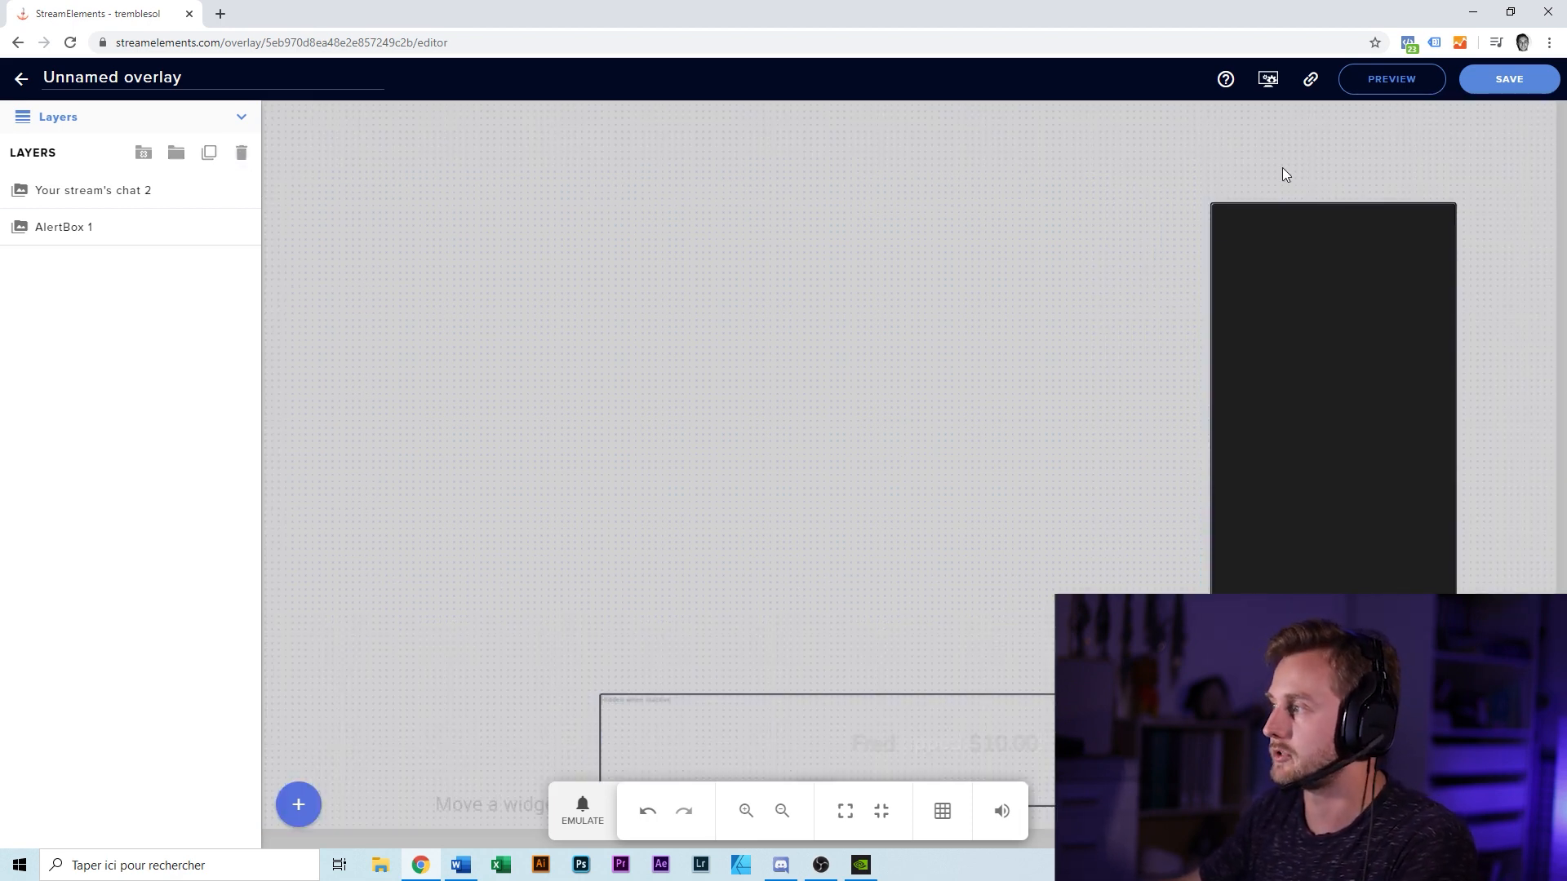
click(1506, 82)
click(707, 451)
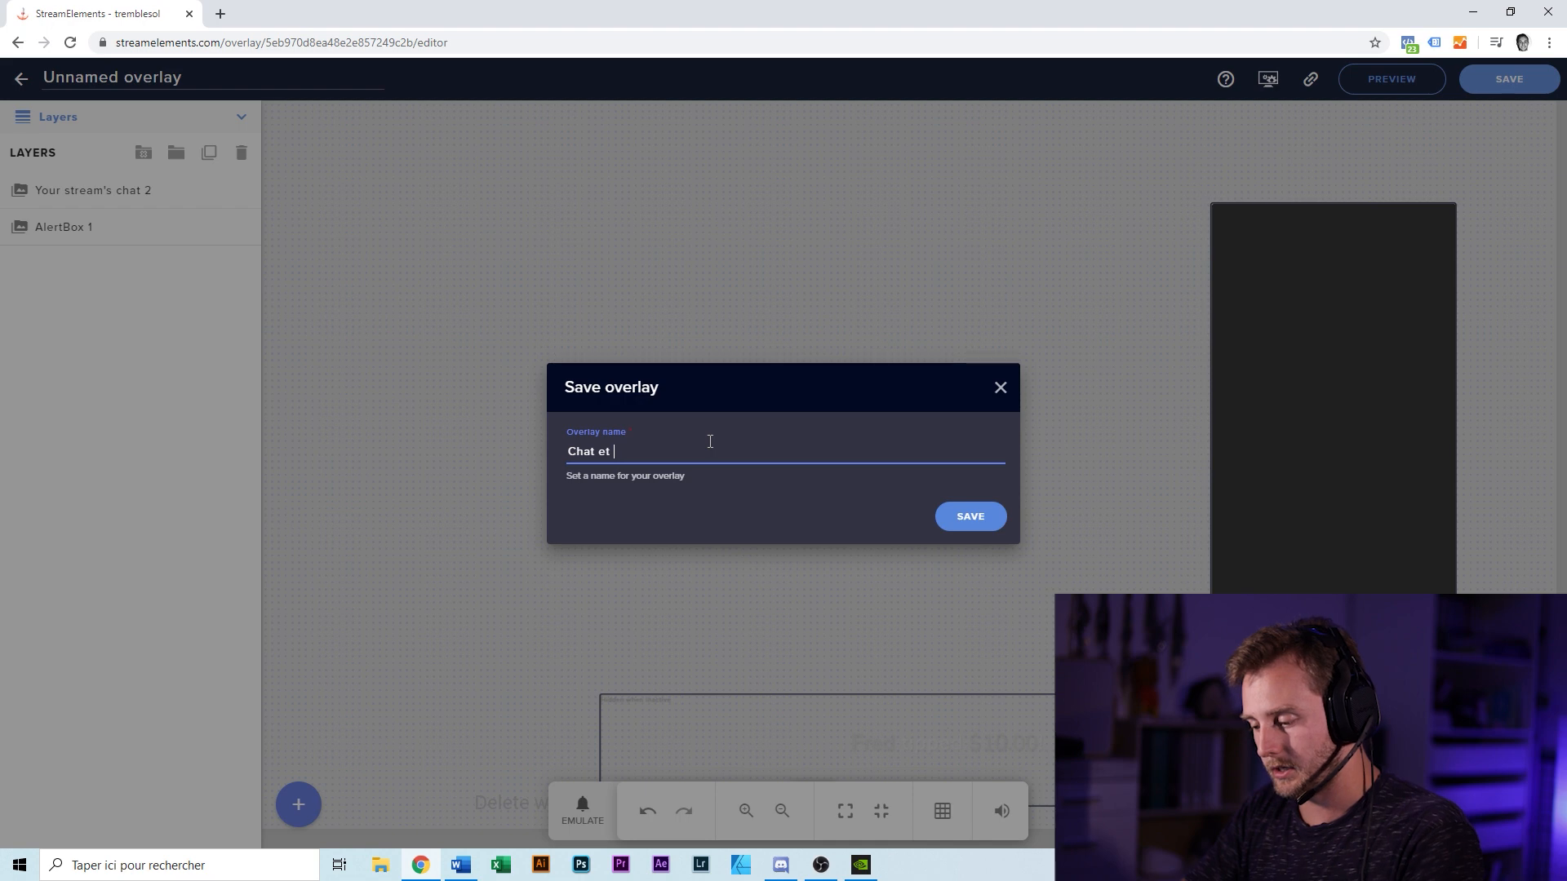
text(Chat et Alertes)
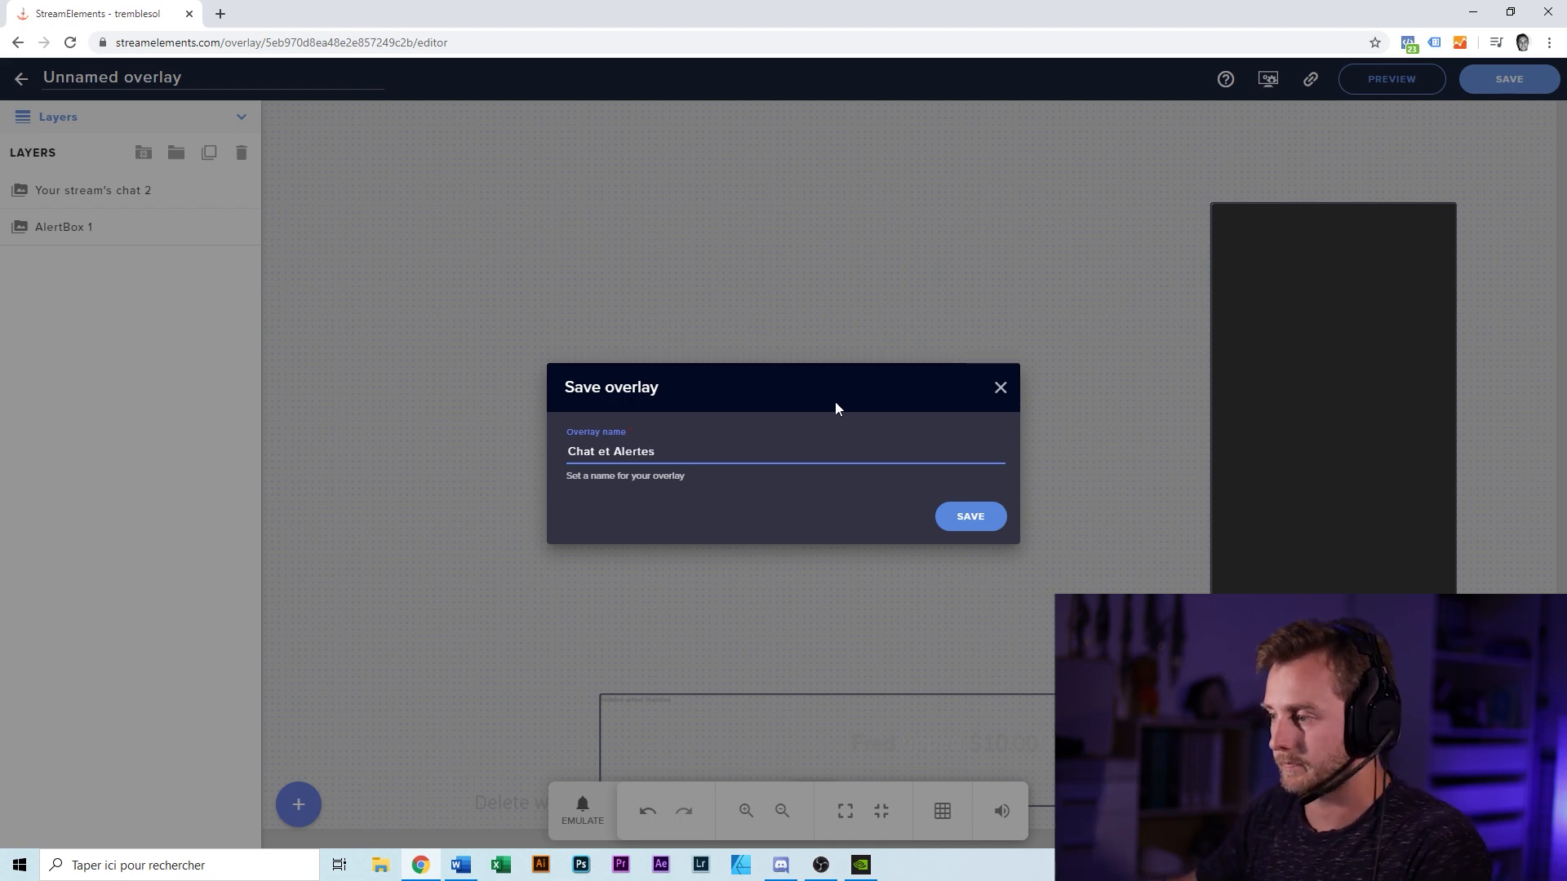
click(963, 520)
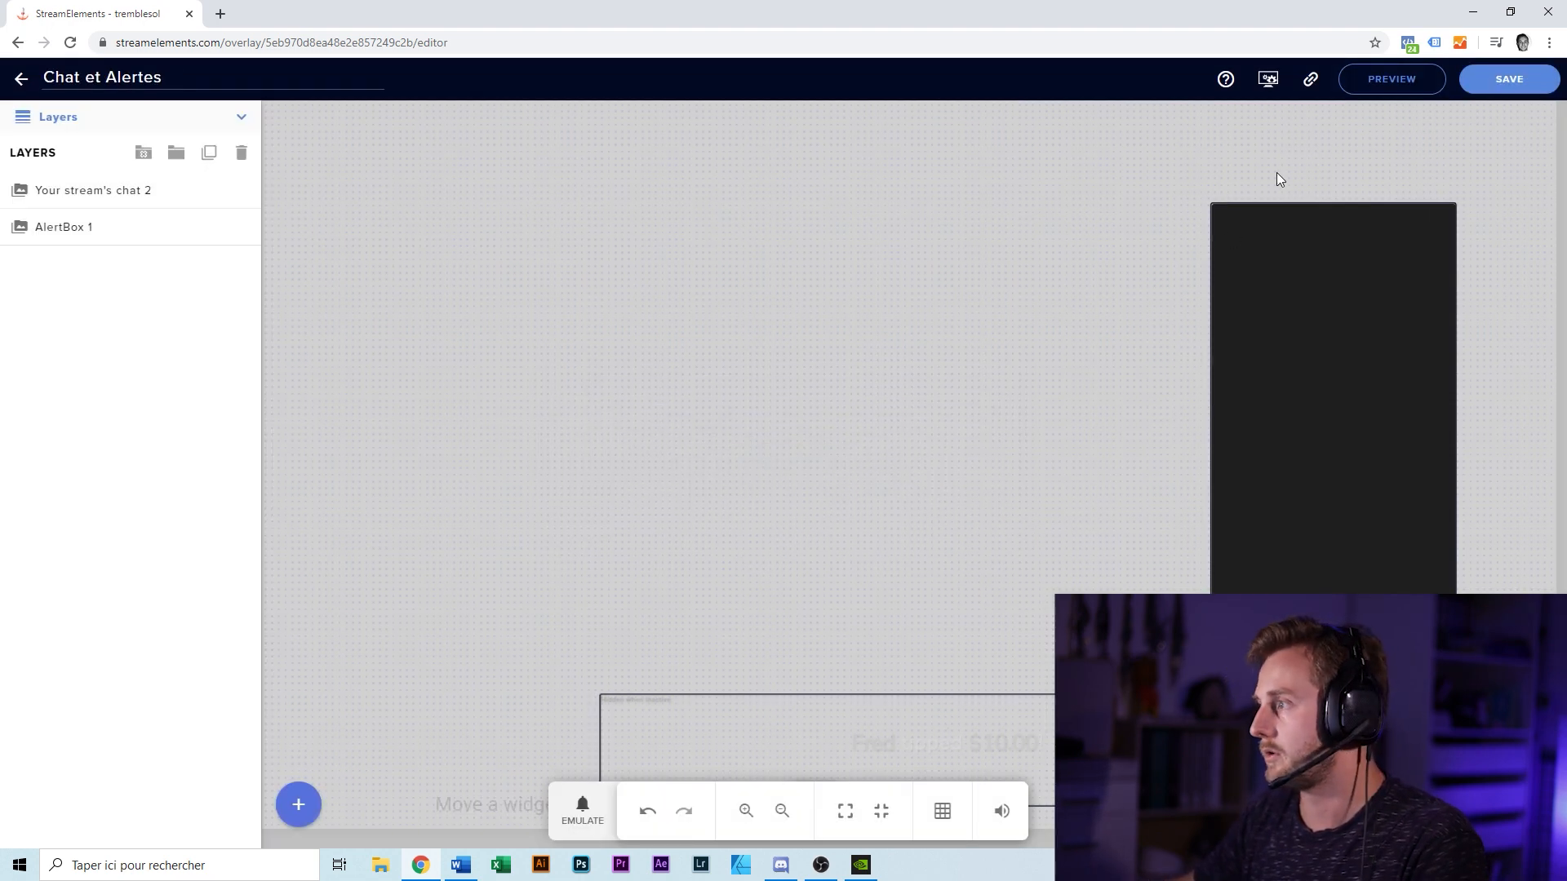
Copy the overlay's URL and switch to OBS Studio.
click(1308, 80)
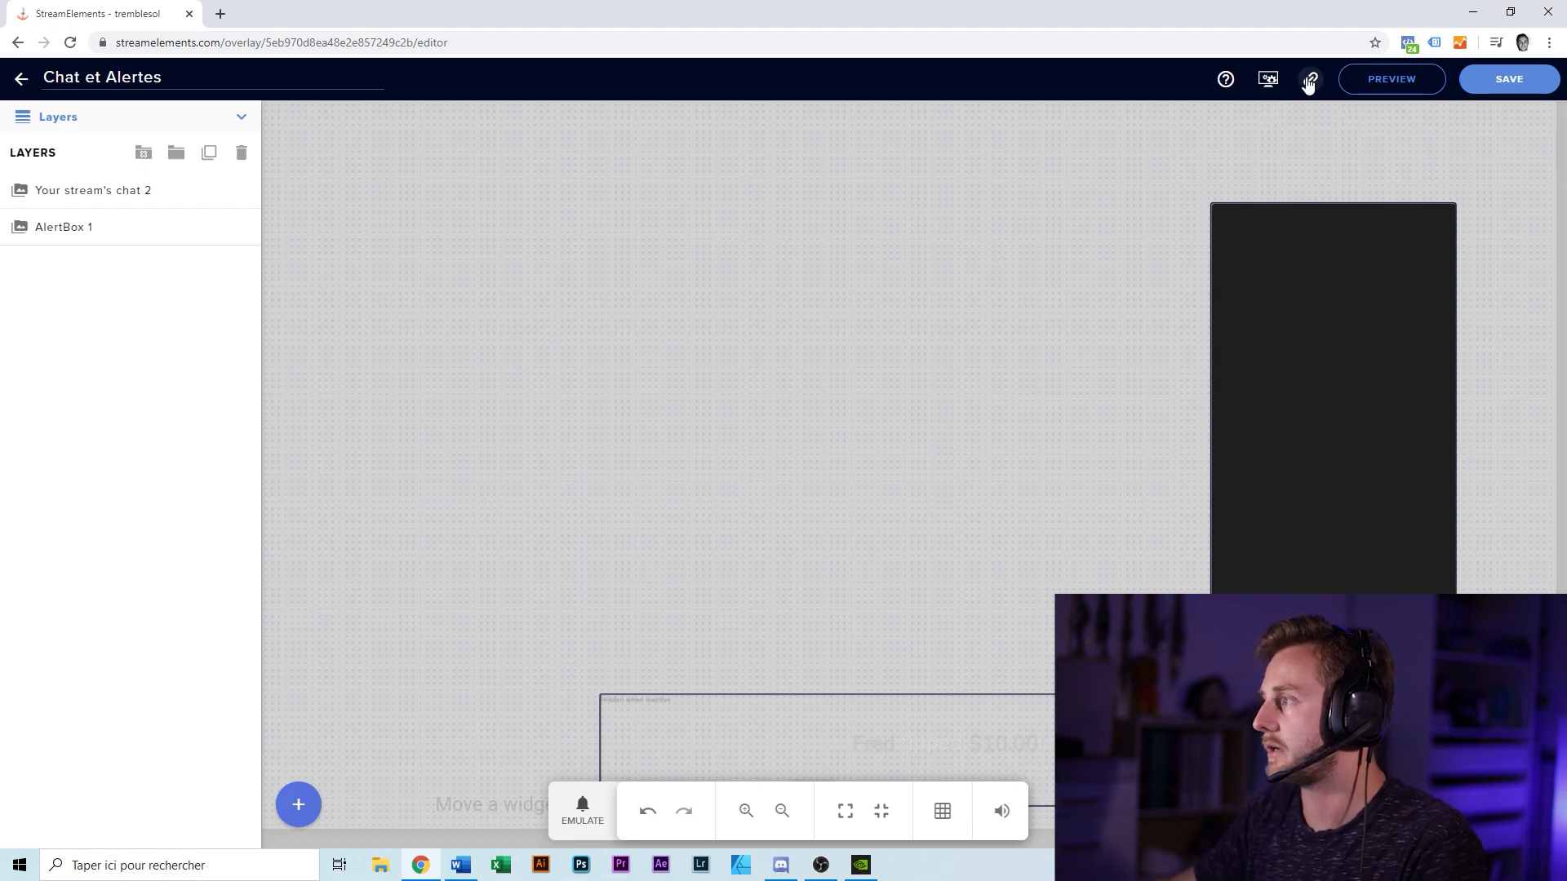
click(1473, 12)
click(1378, 86)
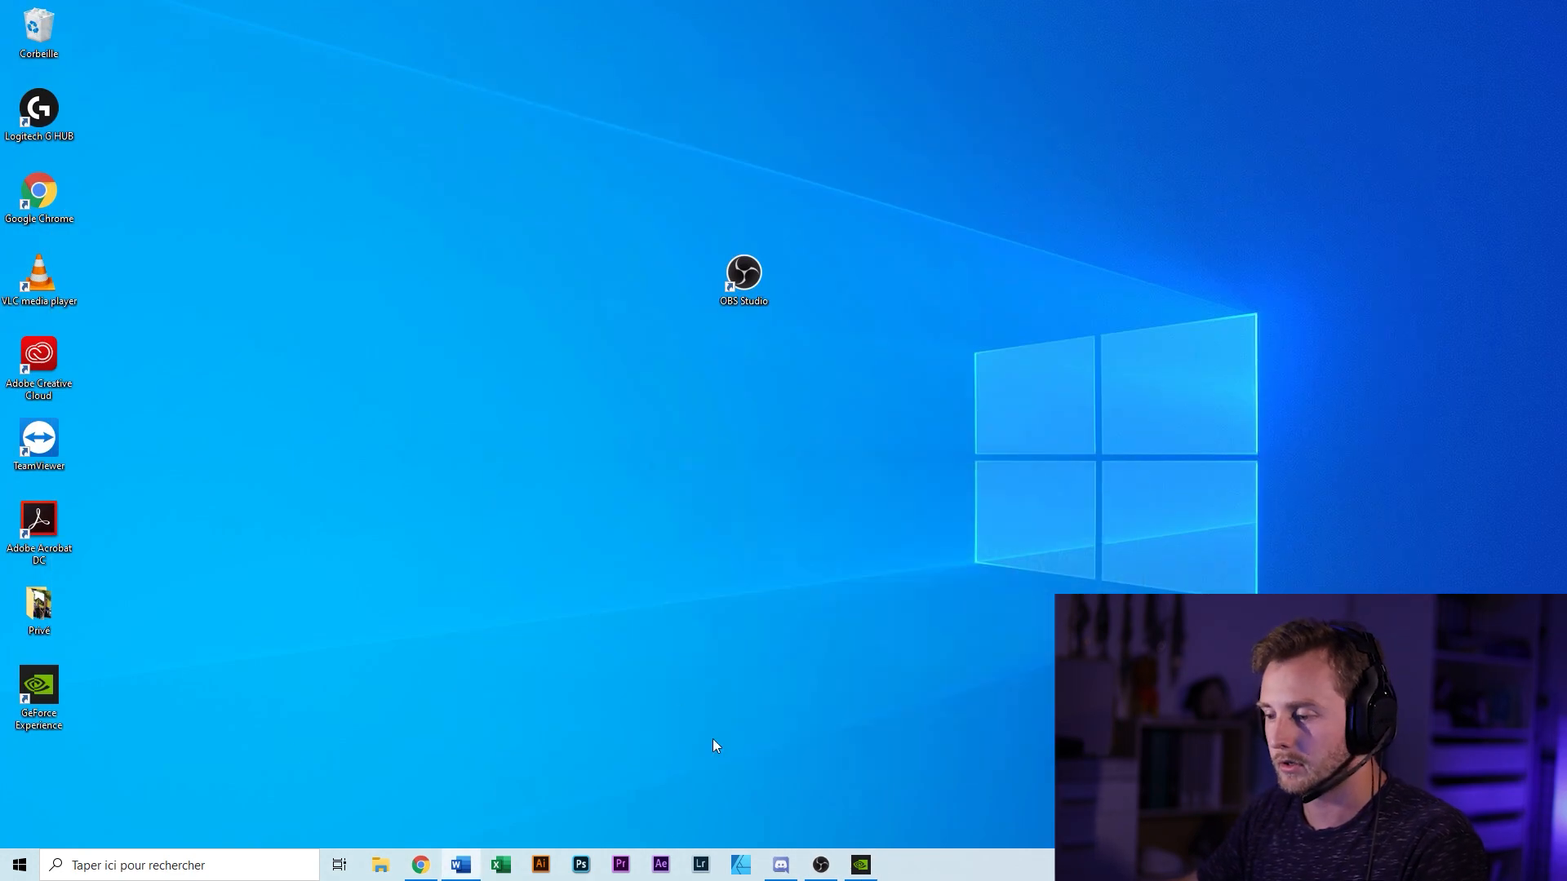
click(821, 865)
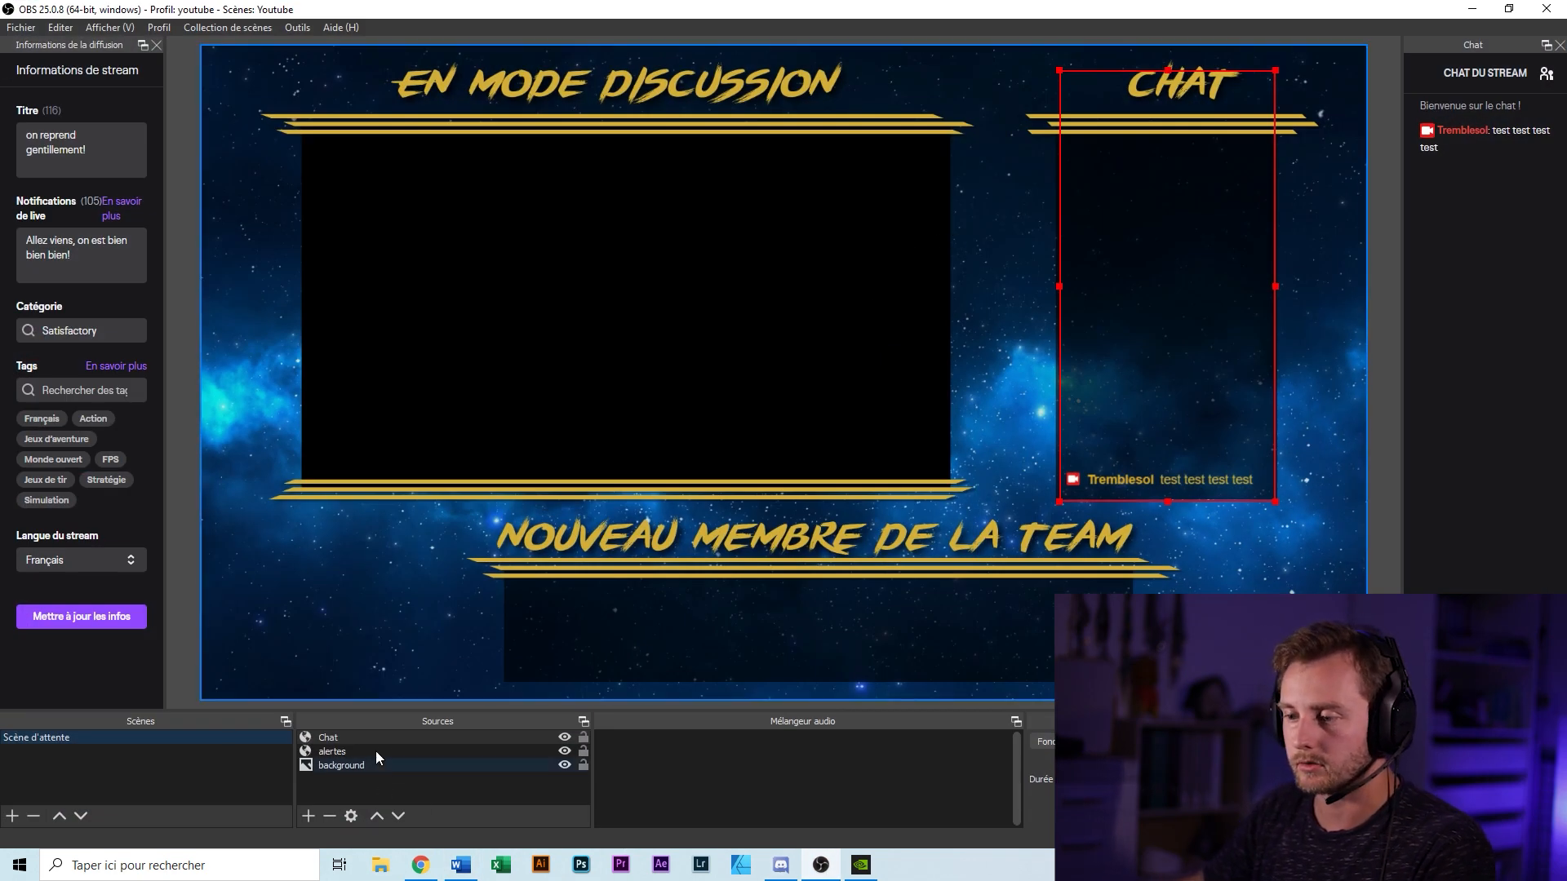
Remove the Chat and alertes sources from the scene, keeping only the background.
click(329, 816)
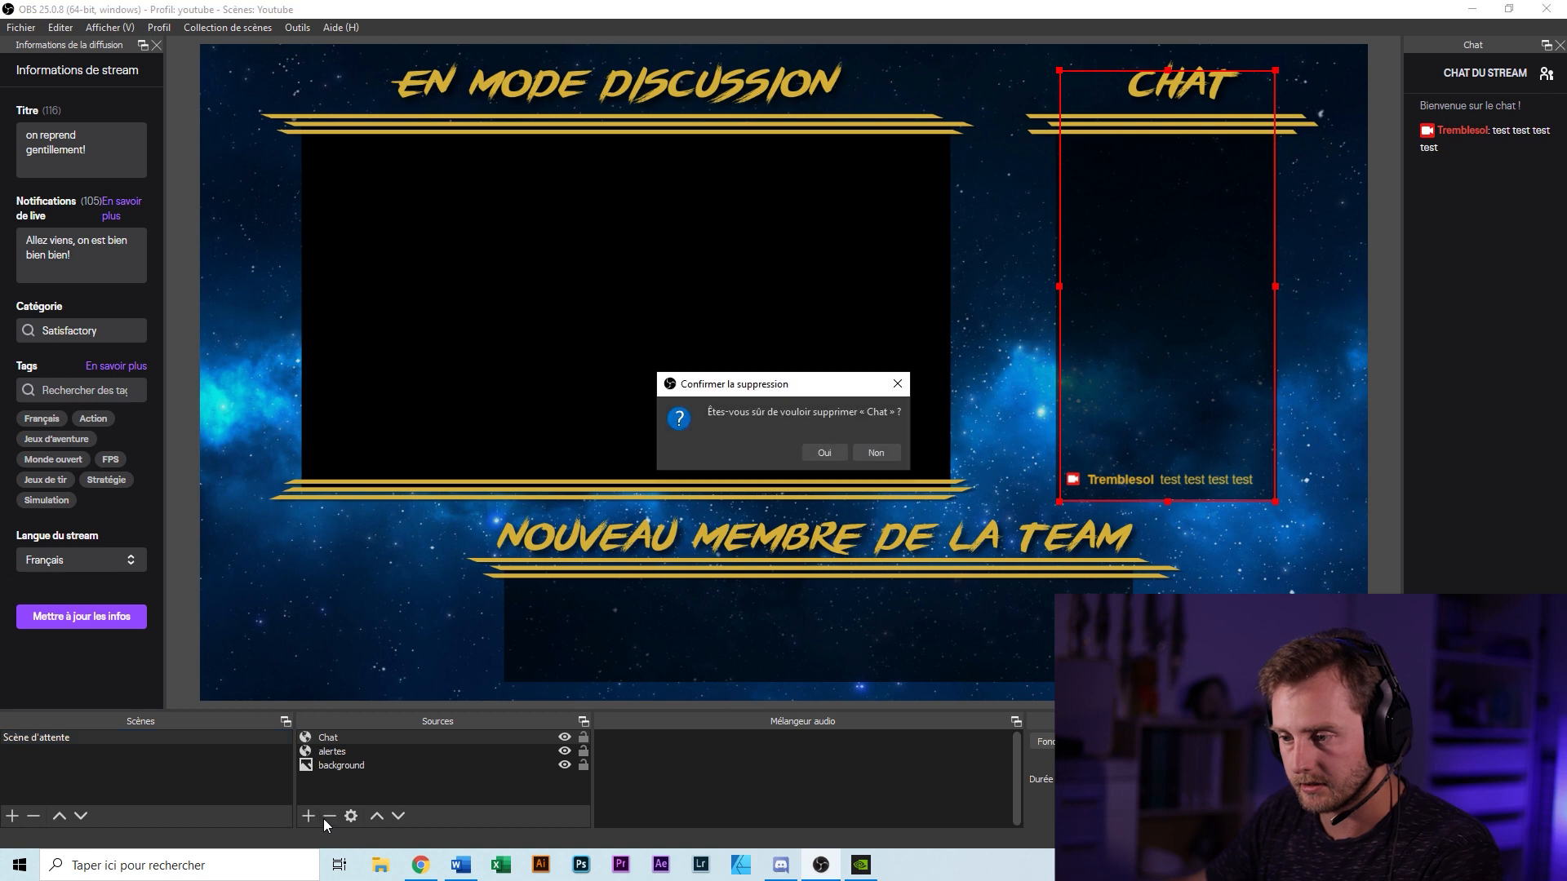
click(813, 455)
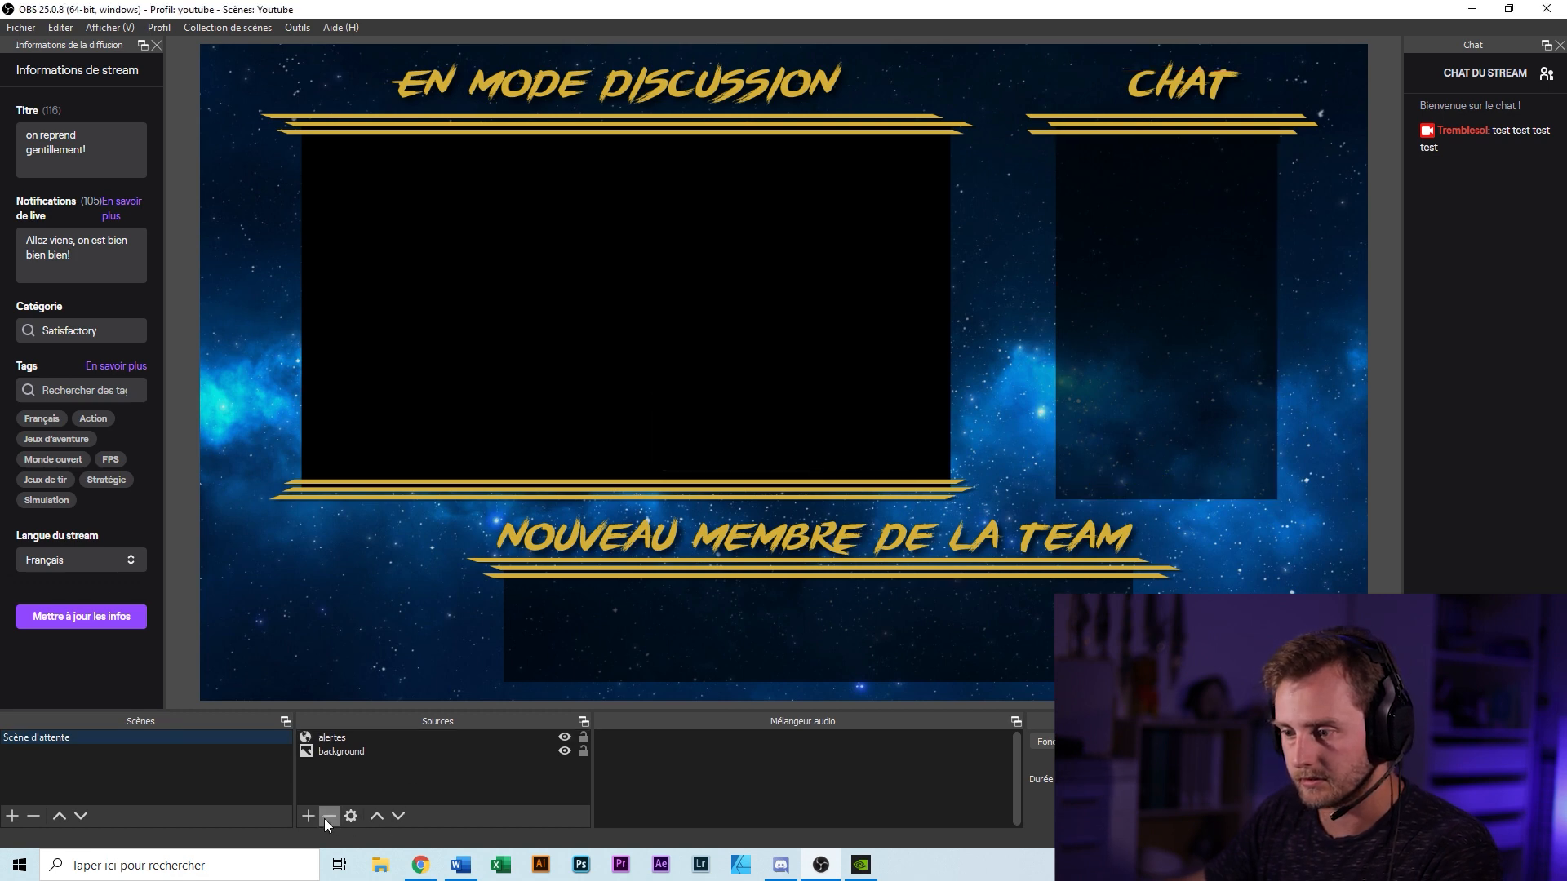
click(348, 741)
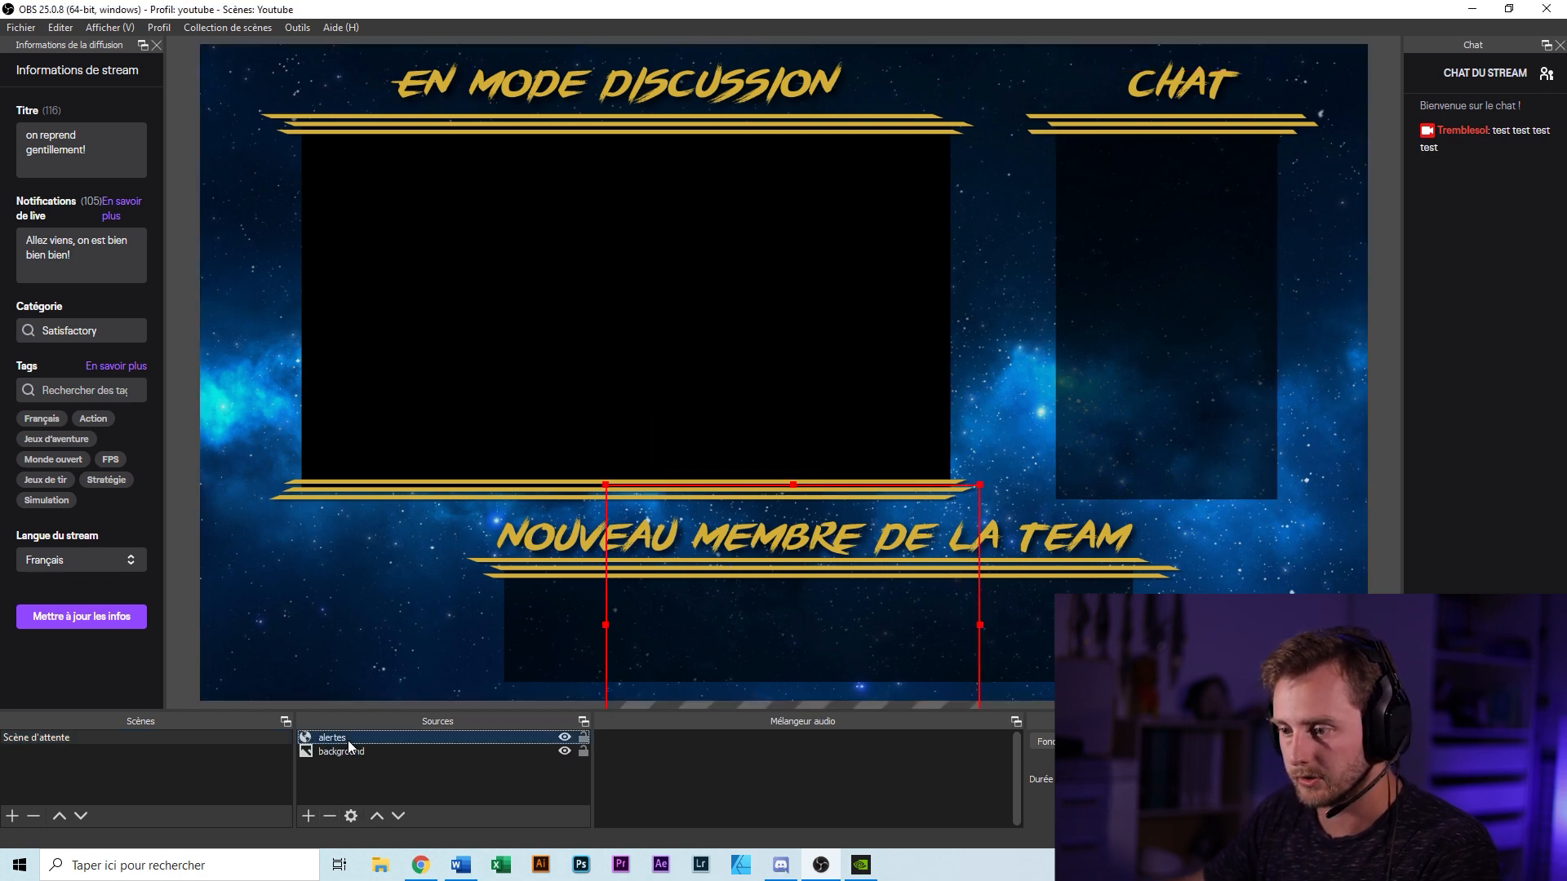
click(330, 816)
click(823, 454)
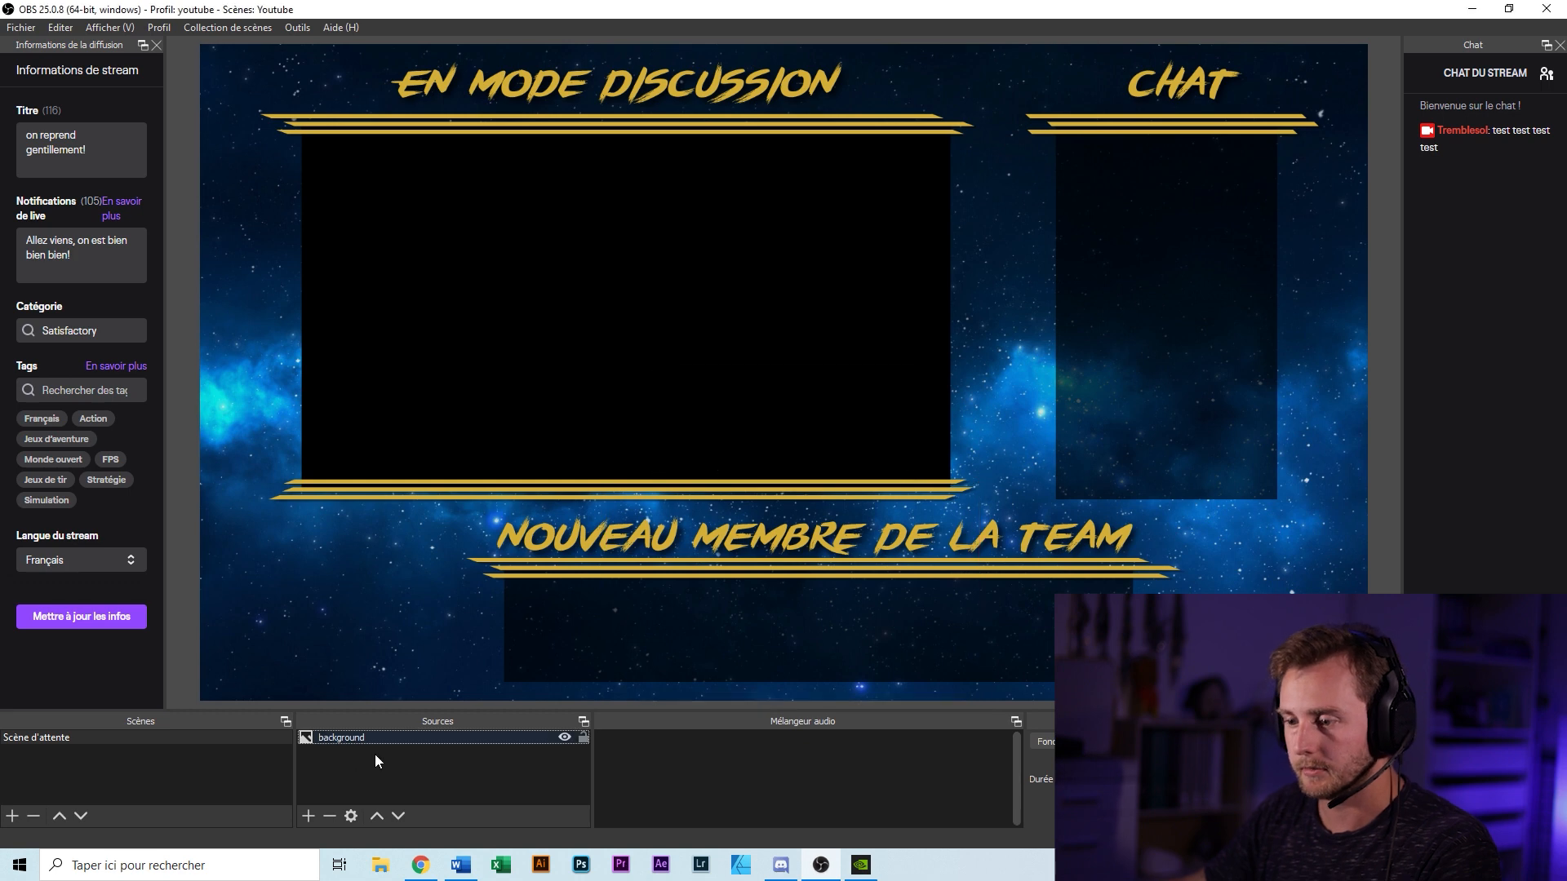
Add a new browser source (Navigateur) named chat alertes to the scene.
click(309, 816)
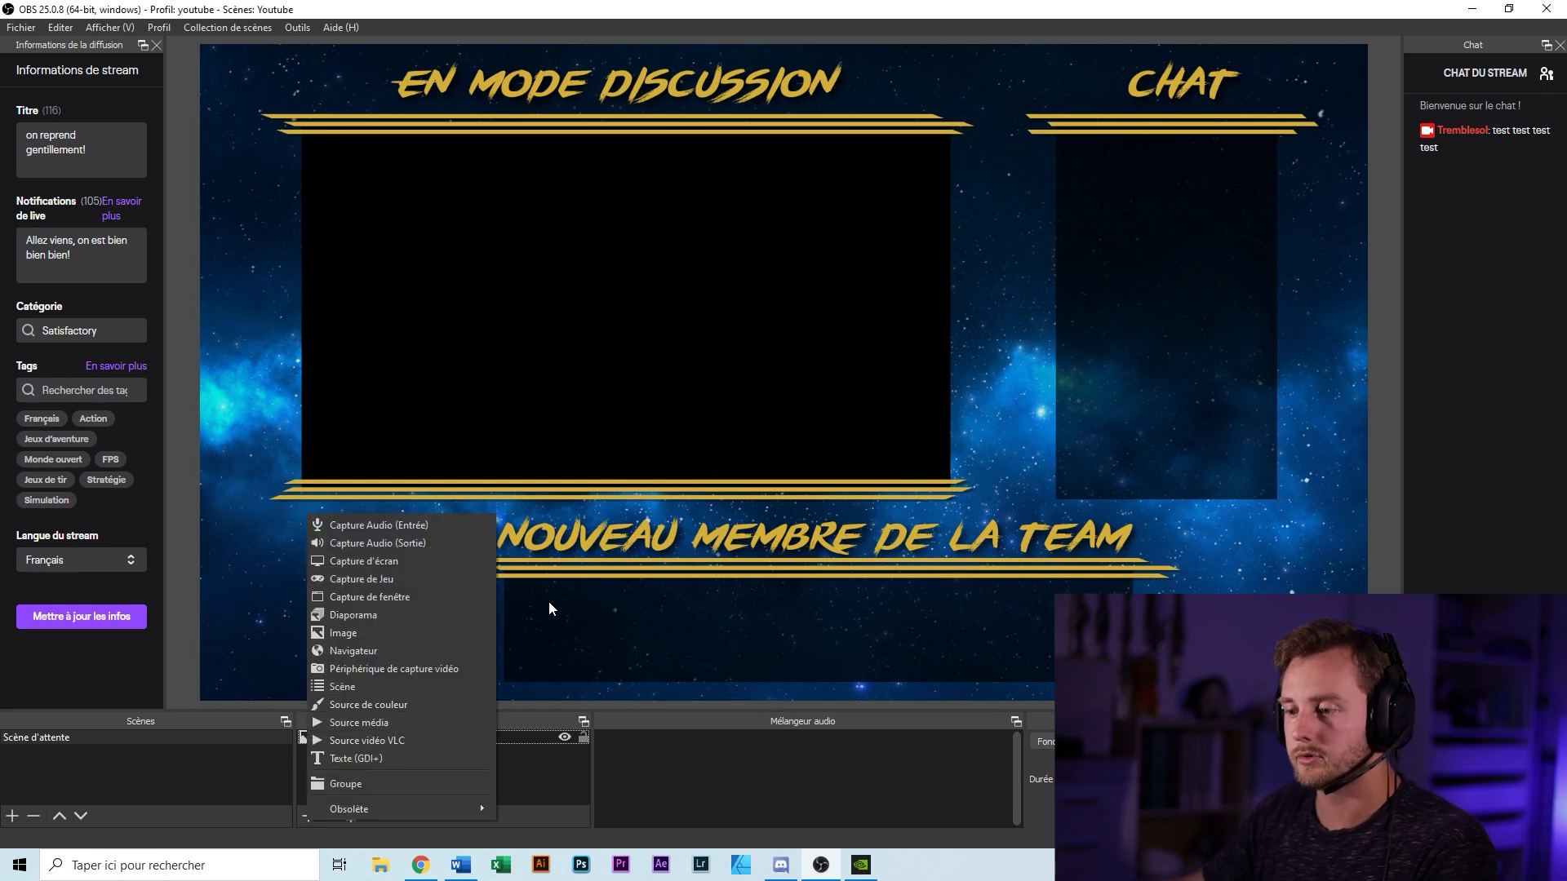
click(374, 654)
text(c)
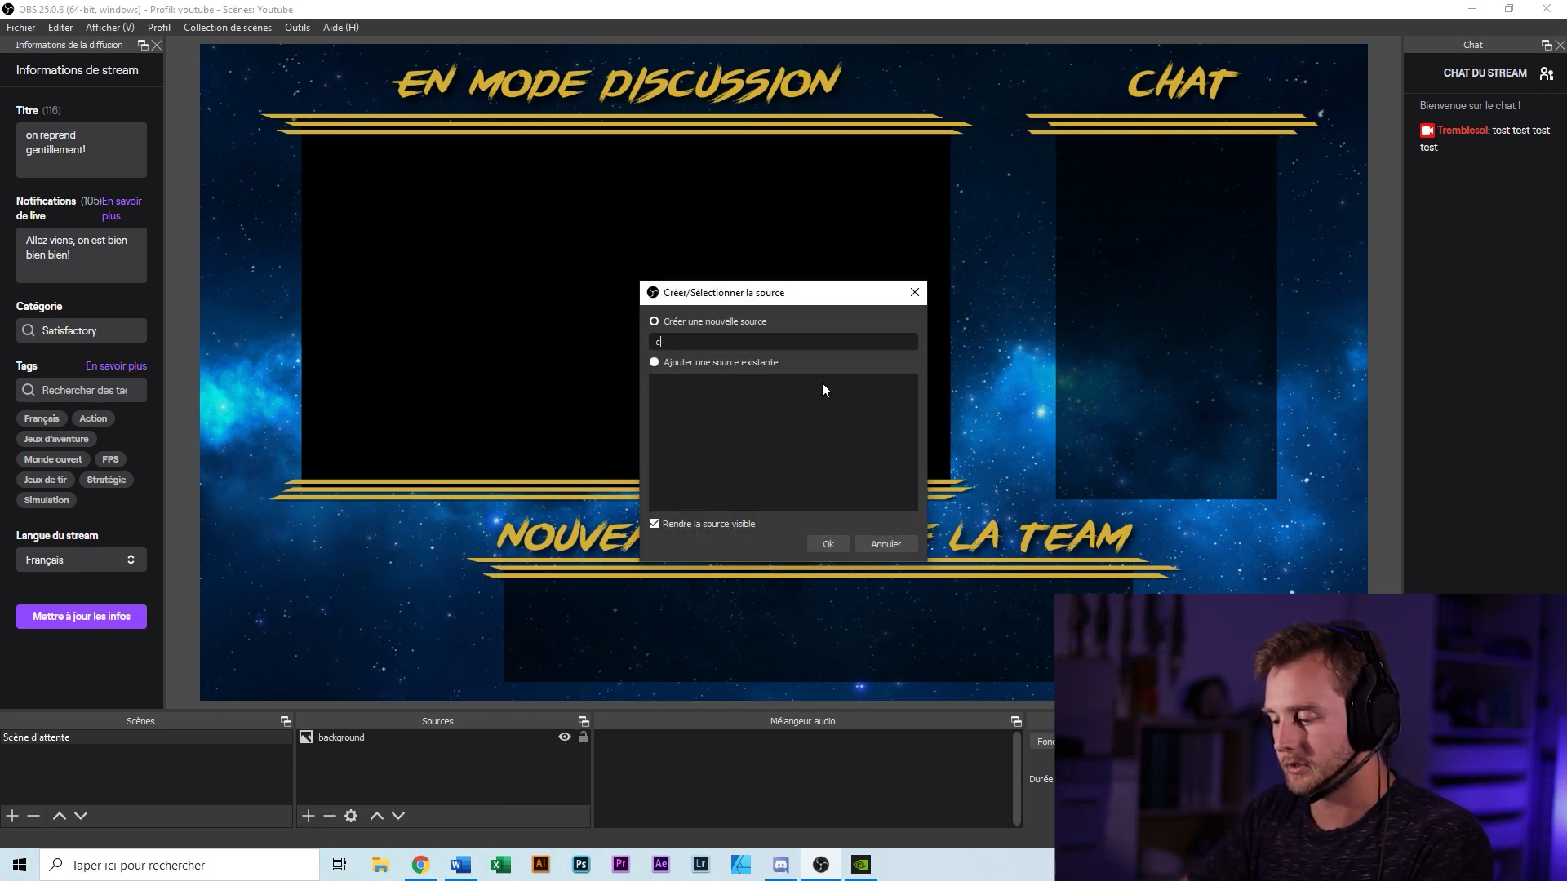
text(hat alertes)
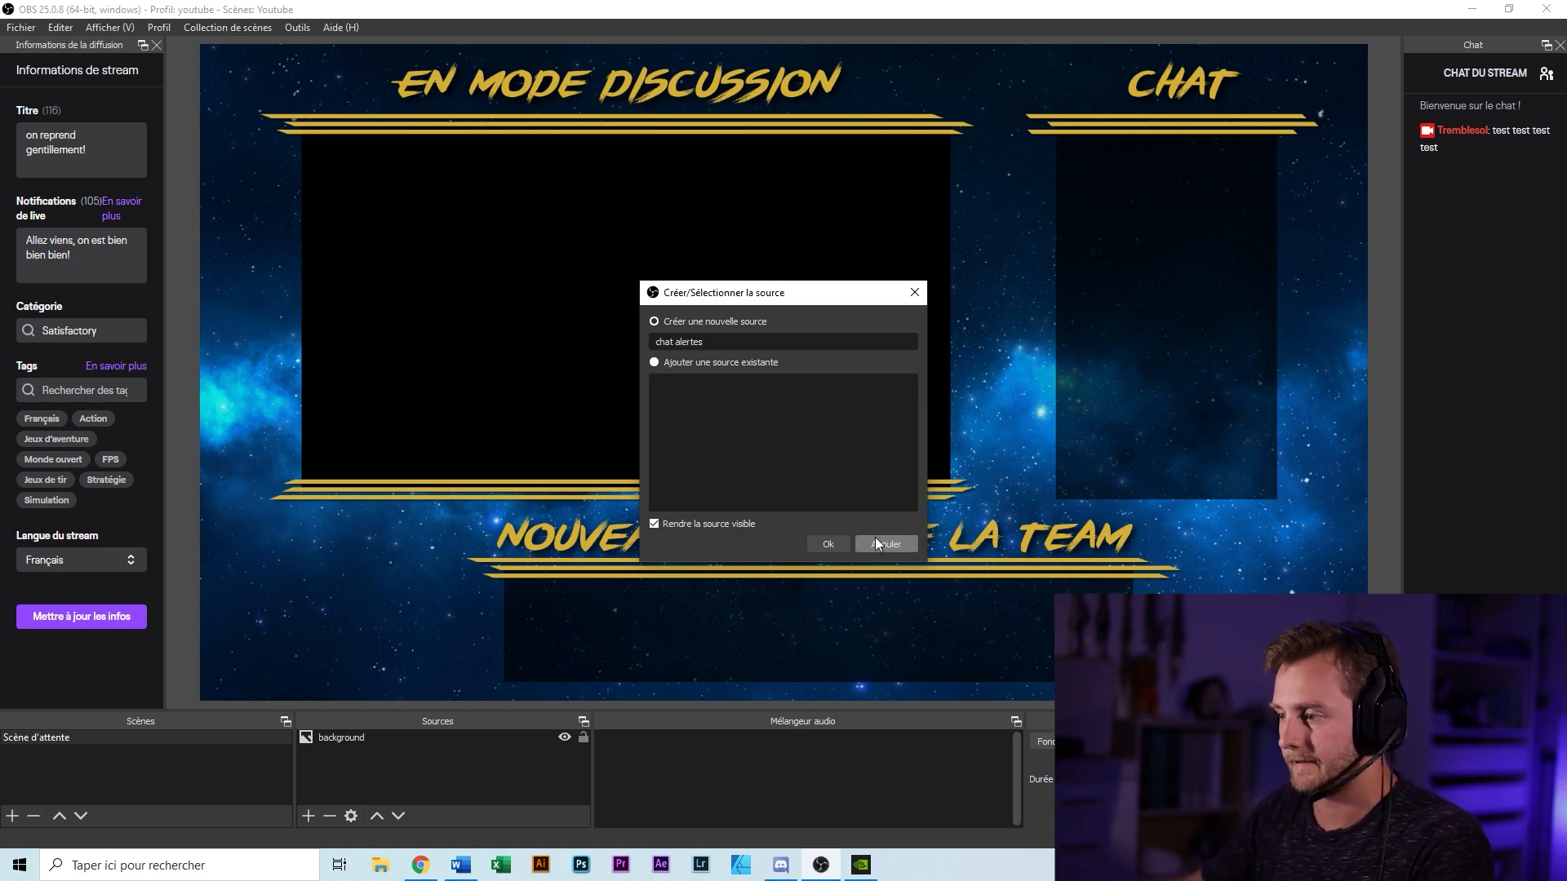
click(827, 543)
Set the chat alertes source to 1920 × 1080 and replace its default URL with the copied overlay URL.
click(649, 526)
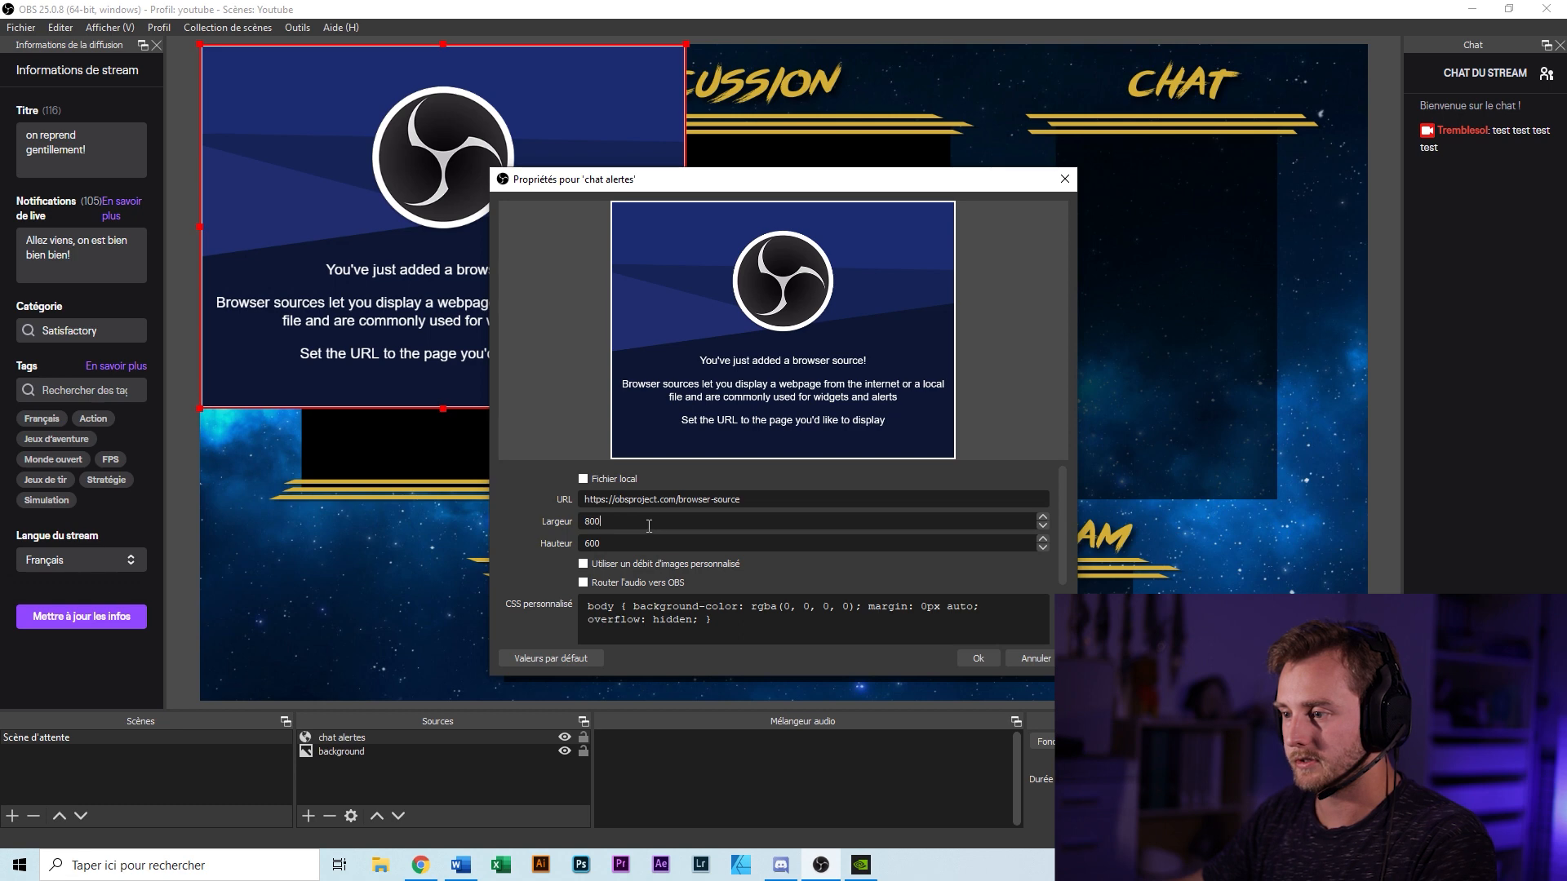
text(1920)
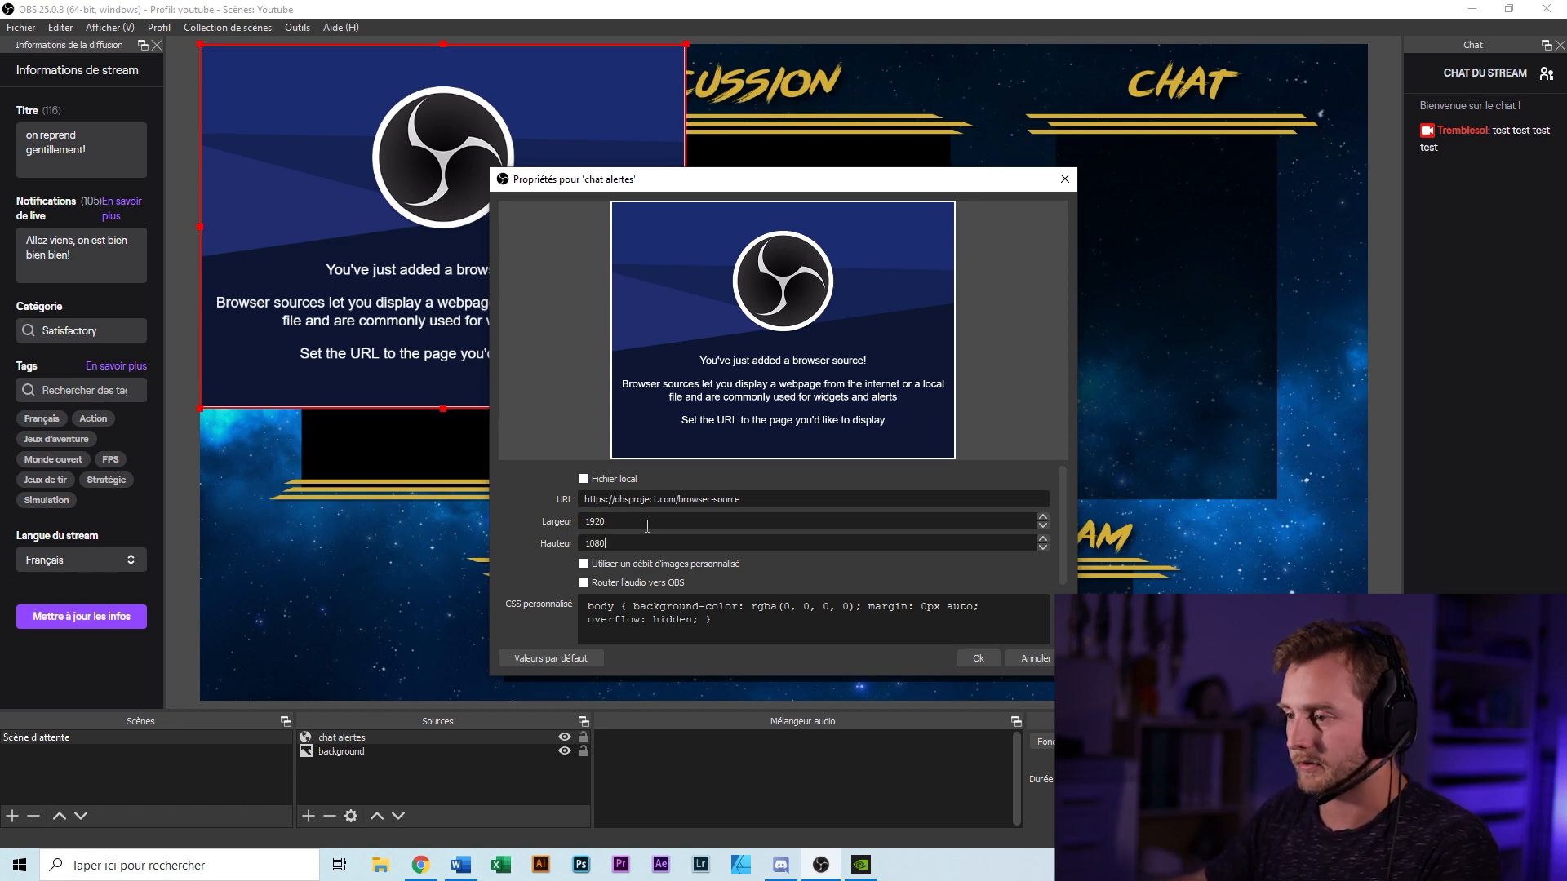
triple_click(786, 496)
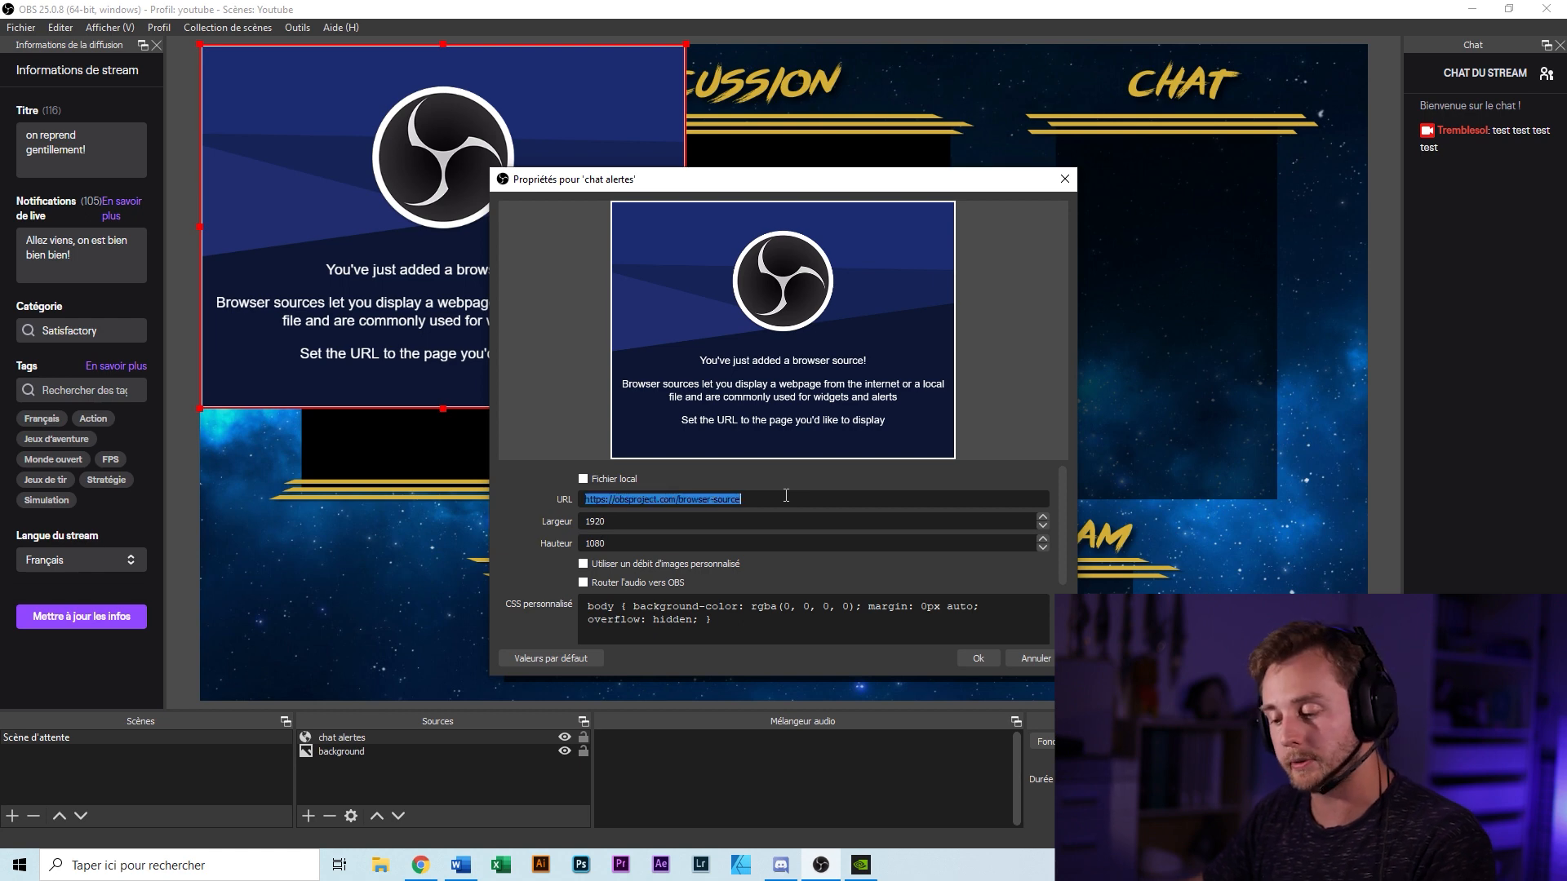
click(978, 658)
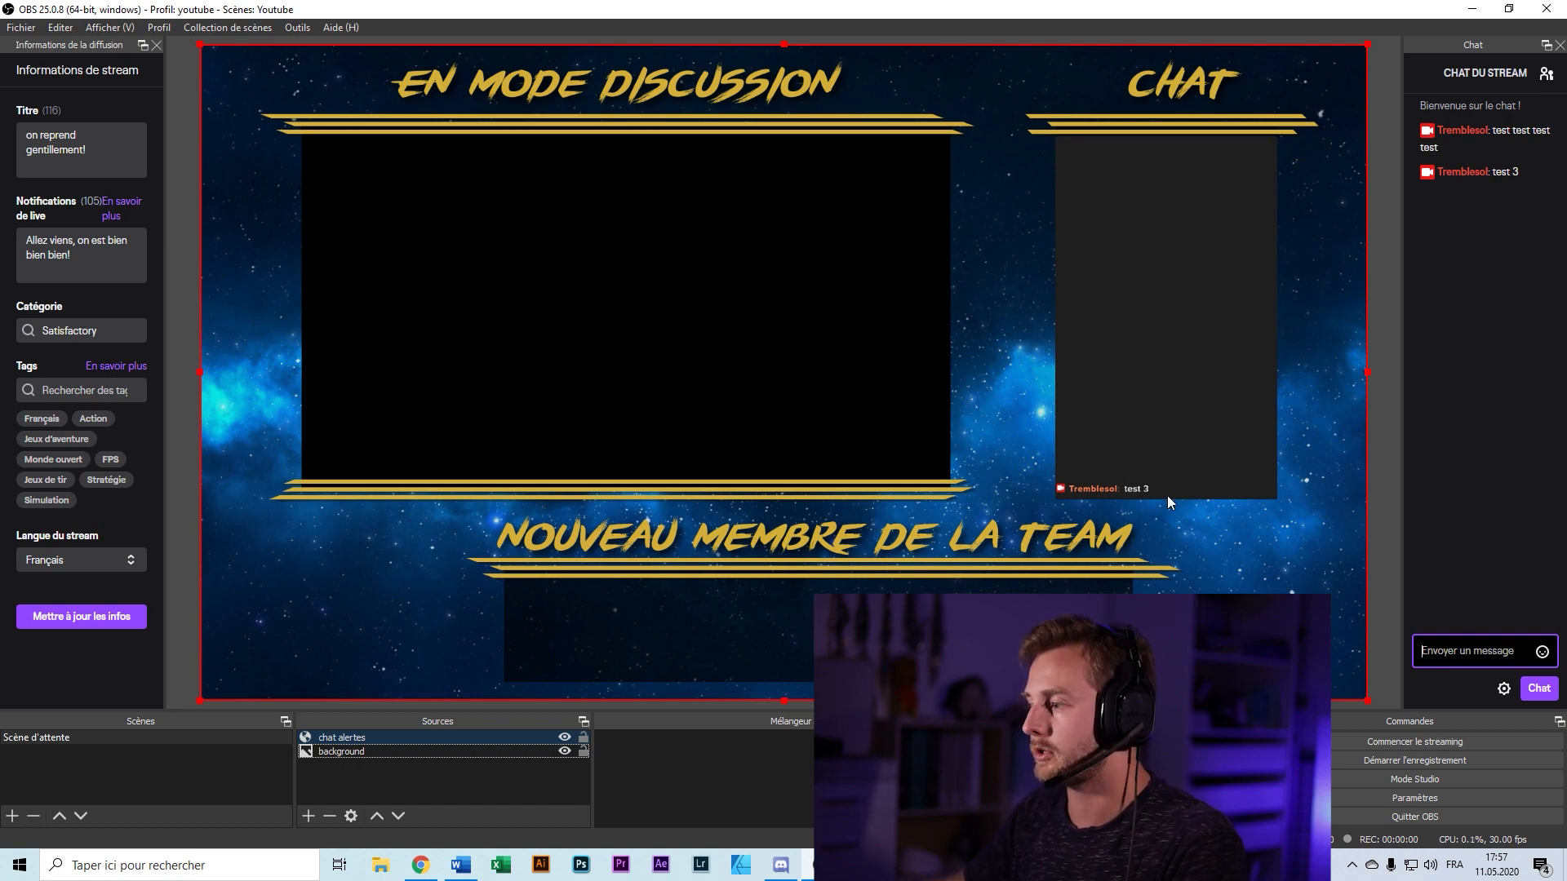
Place OBS and the StreamElements editor side by side and emulate a follower event to test the alert in the scene.
key(super+Right)
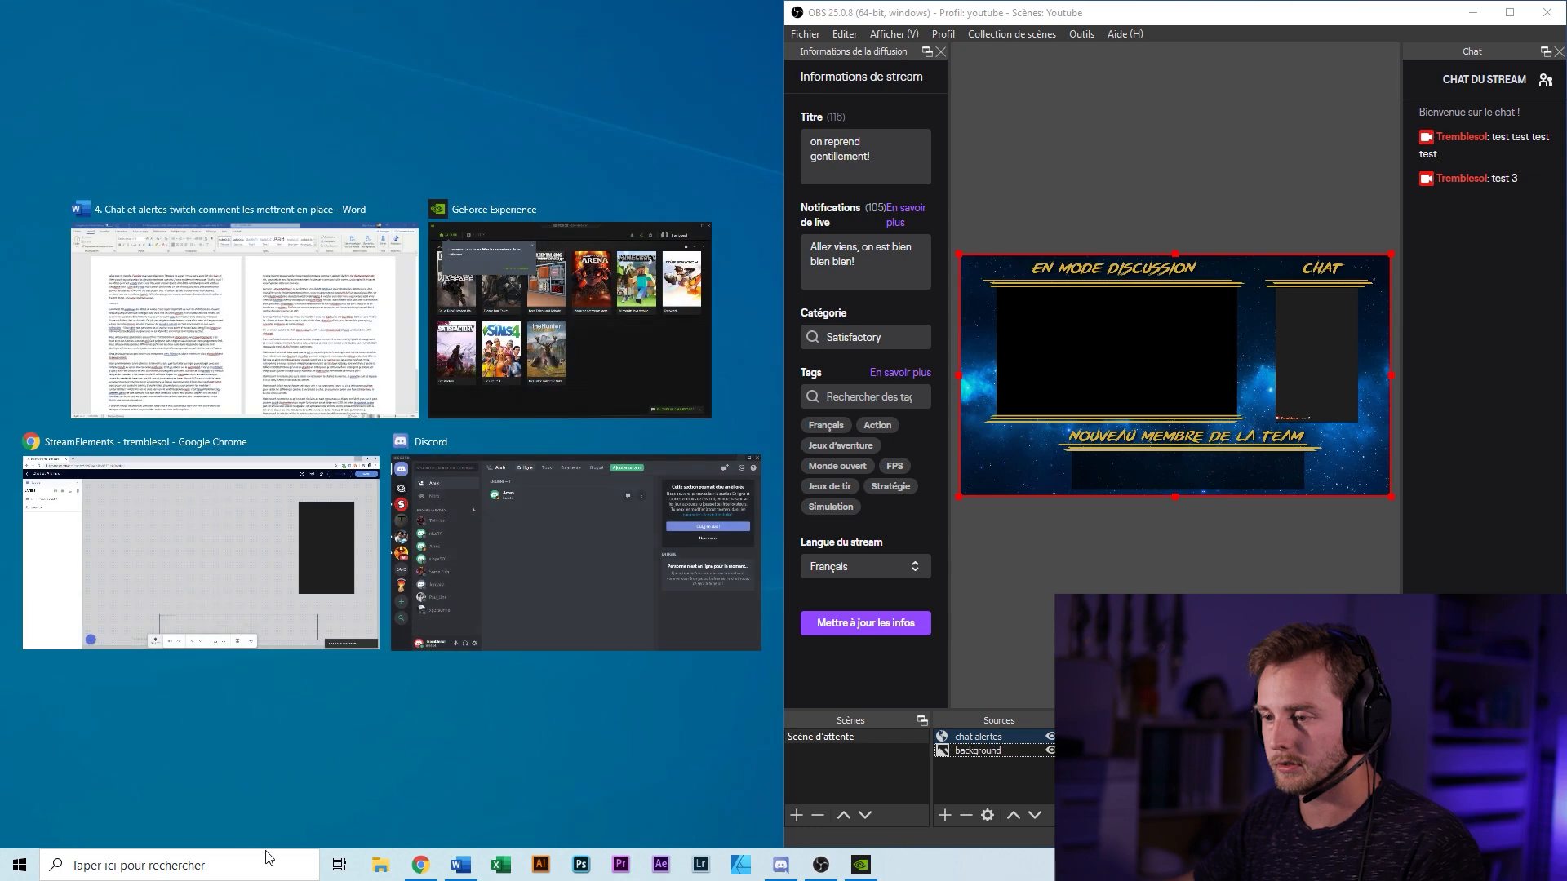
click(182, 556)
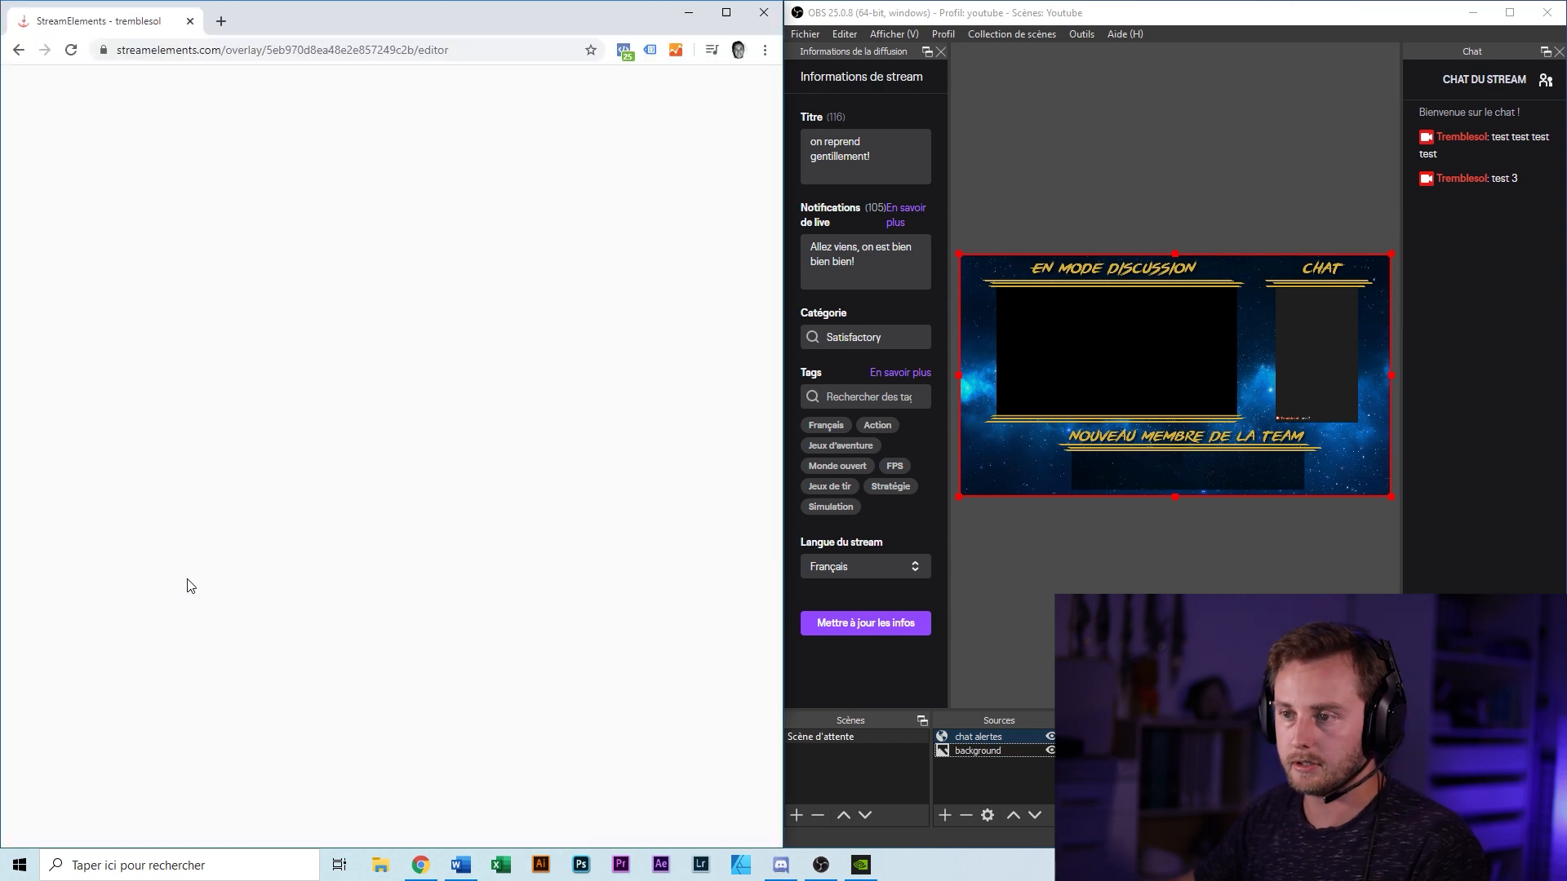
click(363, 811)
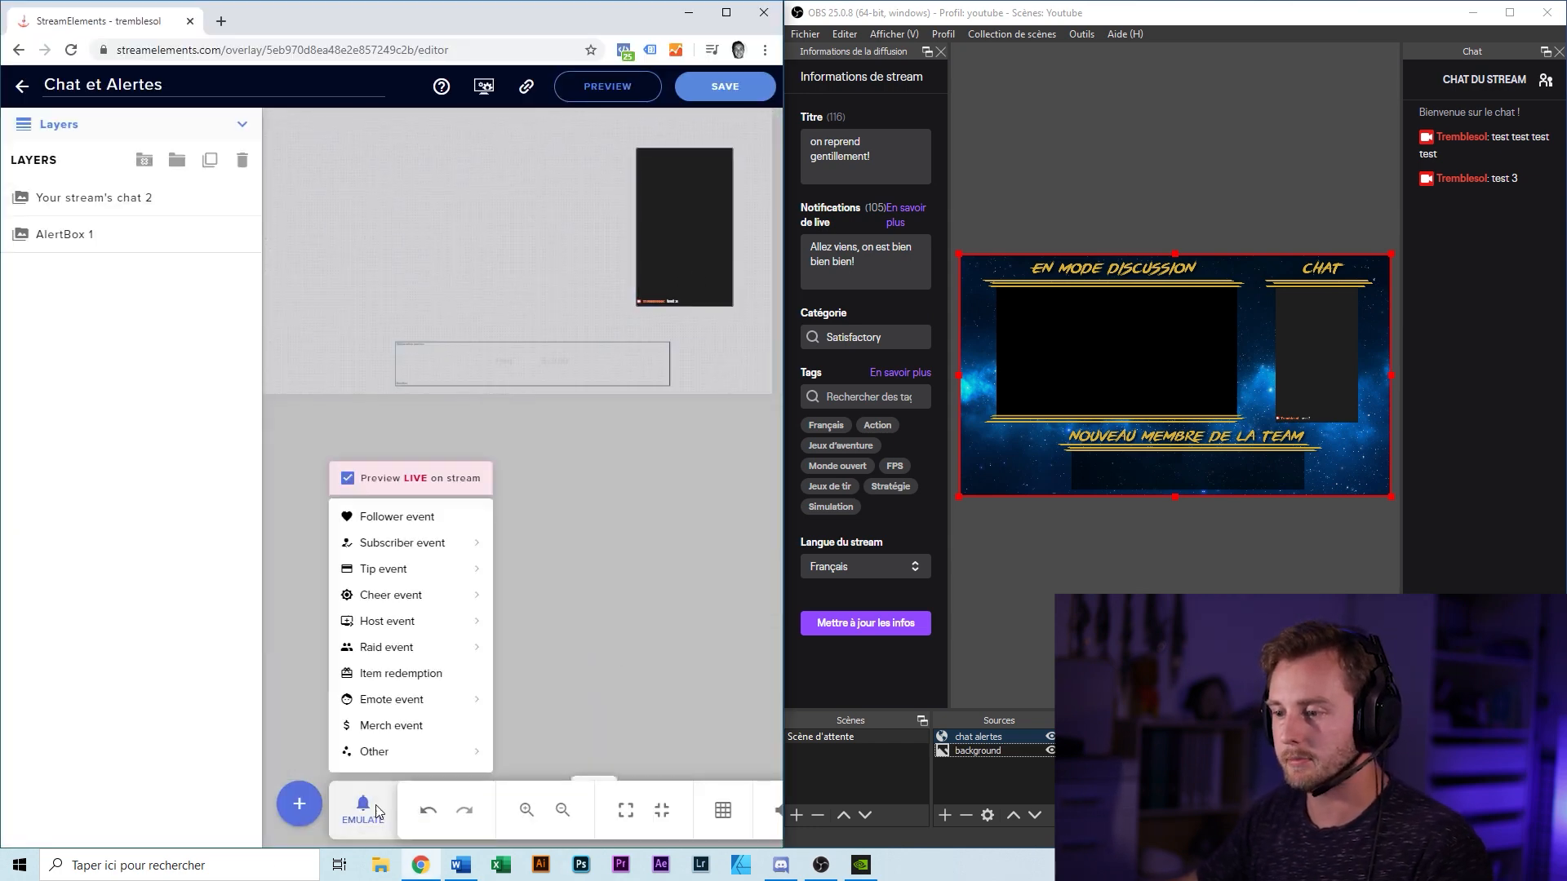
click(468, 519)
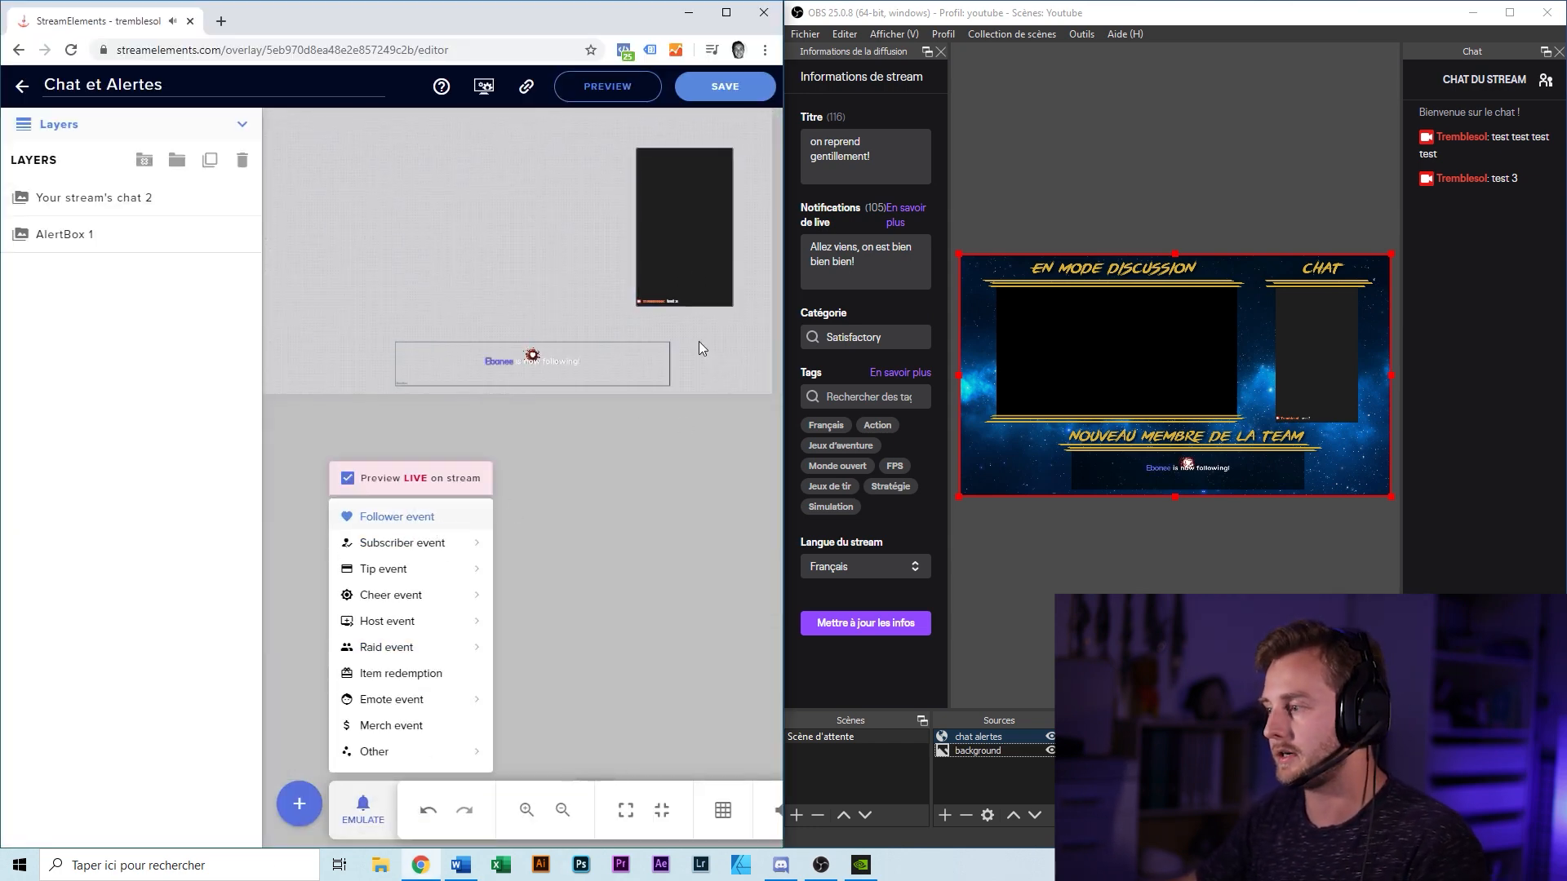